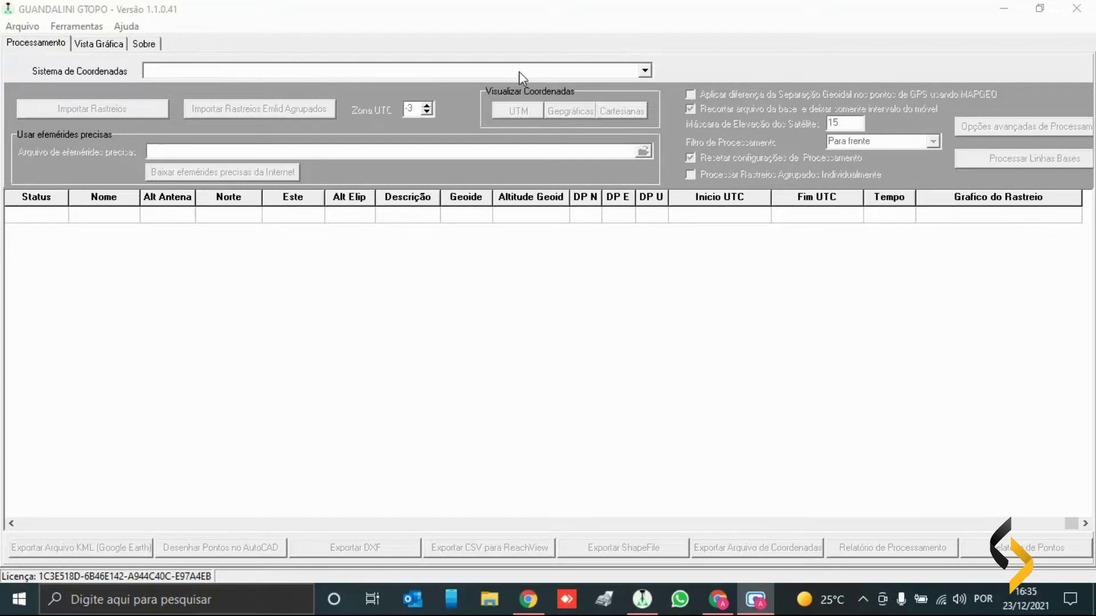
Open the full coordinate system selection and browse the available systems down to the SIRGAS 2000 / UTM zones.
click(434, 72)
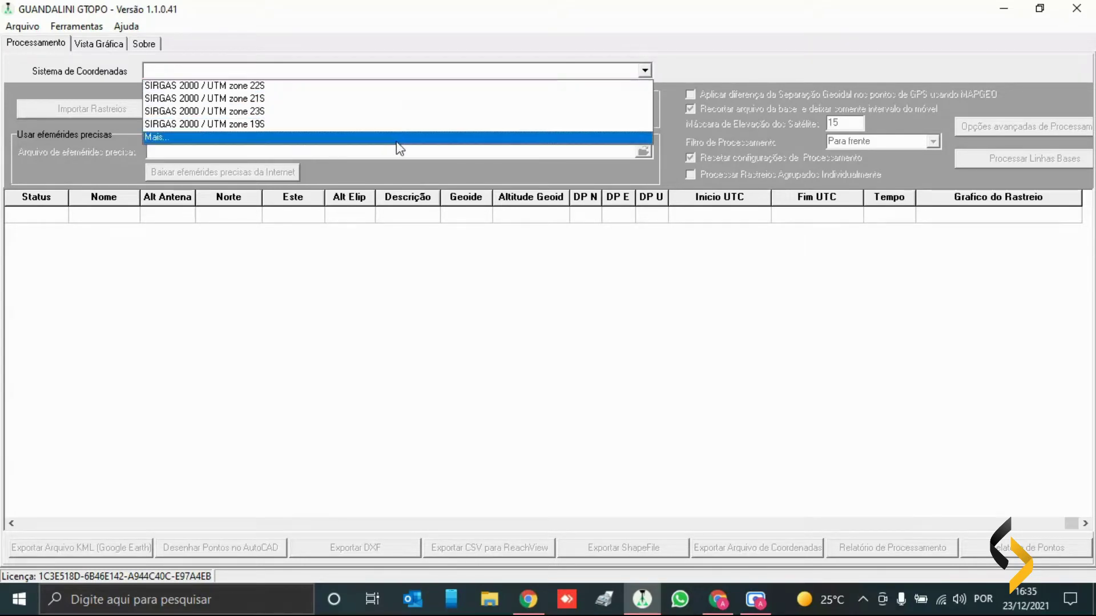
click(167, 140)
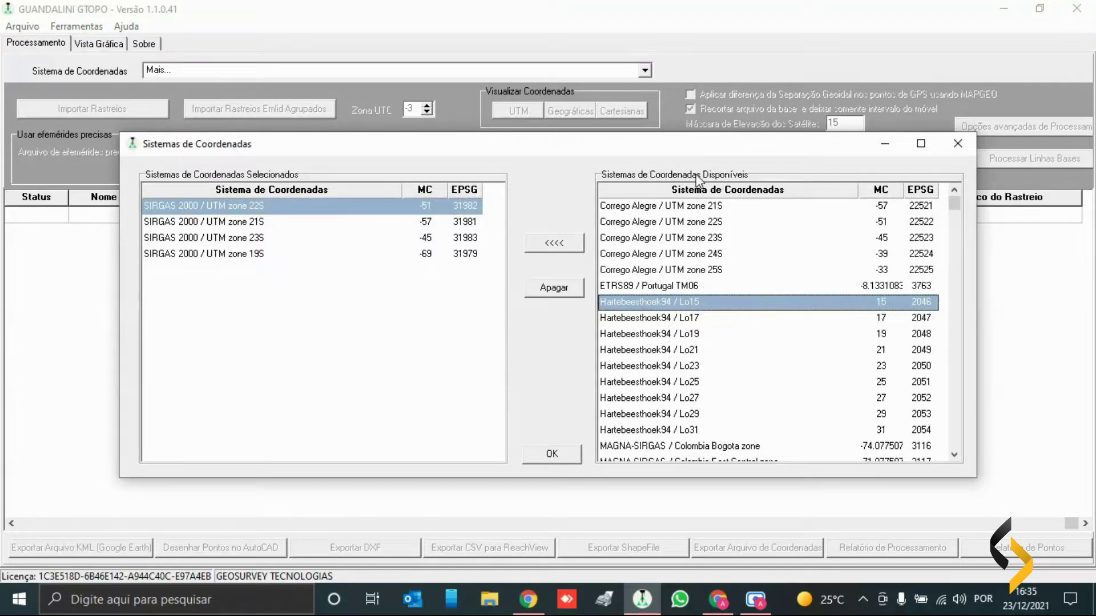
click(820, 237)
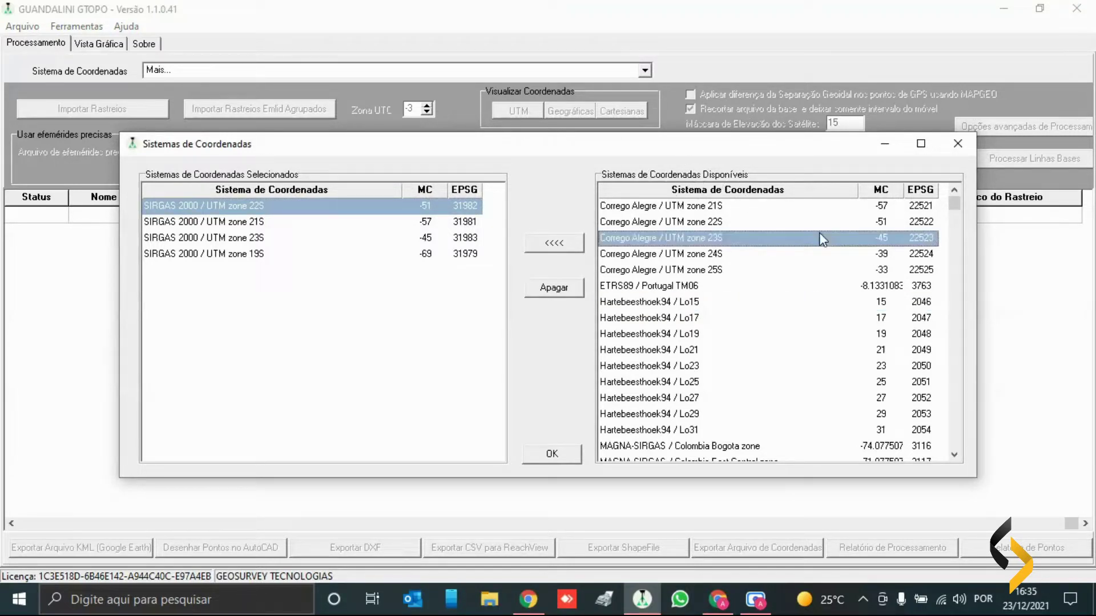
key(Down)
key(Down)
key(Down)
key(Down)
key(Down)
key(Down)
key(Down)
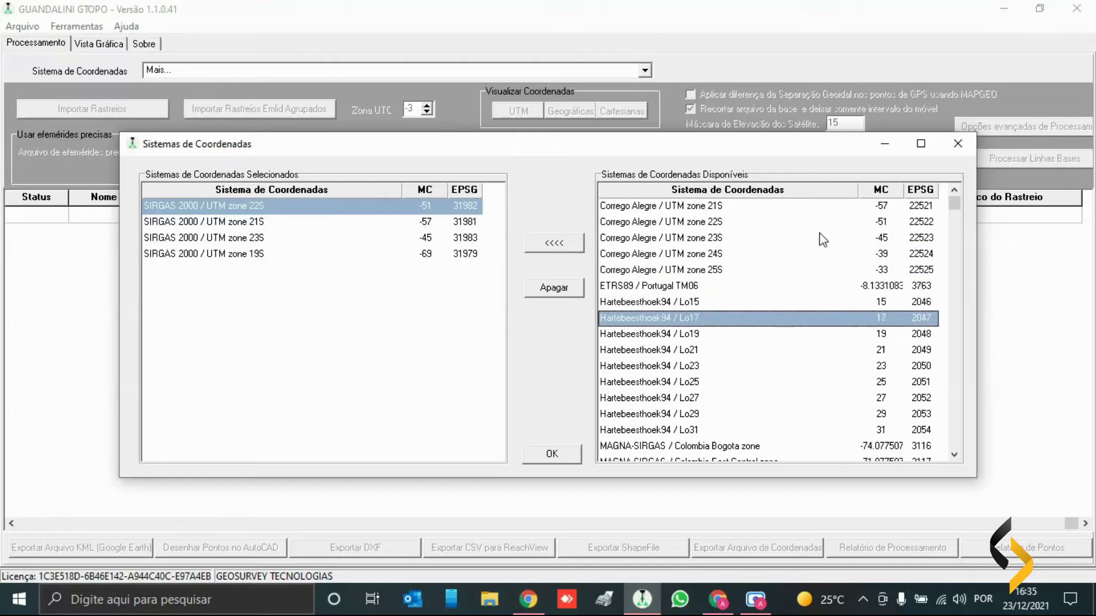
key(Down)
key(Down)
key(Down)
key(Down)
key(Down)
key(Down)
key(Down)
key(Down)
key(Down)
key(Down)
key(Down)
key(Down)
key(Down)
key(Down)
key(Down)
key(Down)
key(Down)
key(Down)
key(Down)
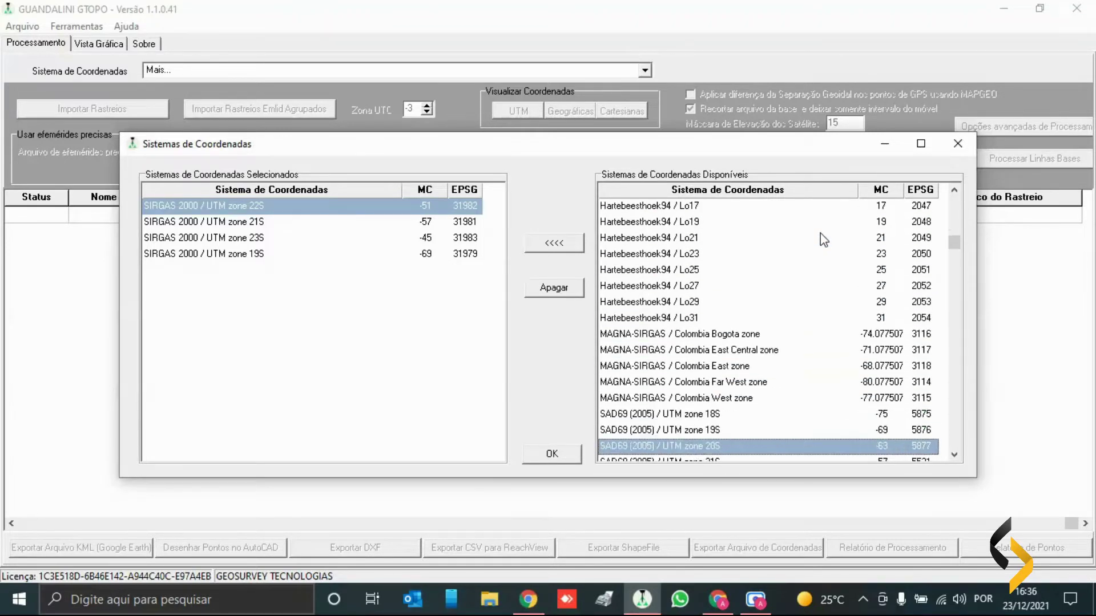
key(Down)
key(Down)
key(Down)
key(Down)
key(Down)
key(Down)
key(Down)
key(Down)
key(Down)
key(Down)
key(Down)
key(Down)
key(Down)
key(Down)
key(Down)
key(Down)
key(Down)
key(Down)
key(Down)
key(Down)
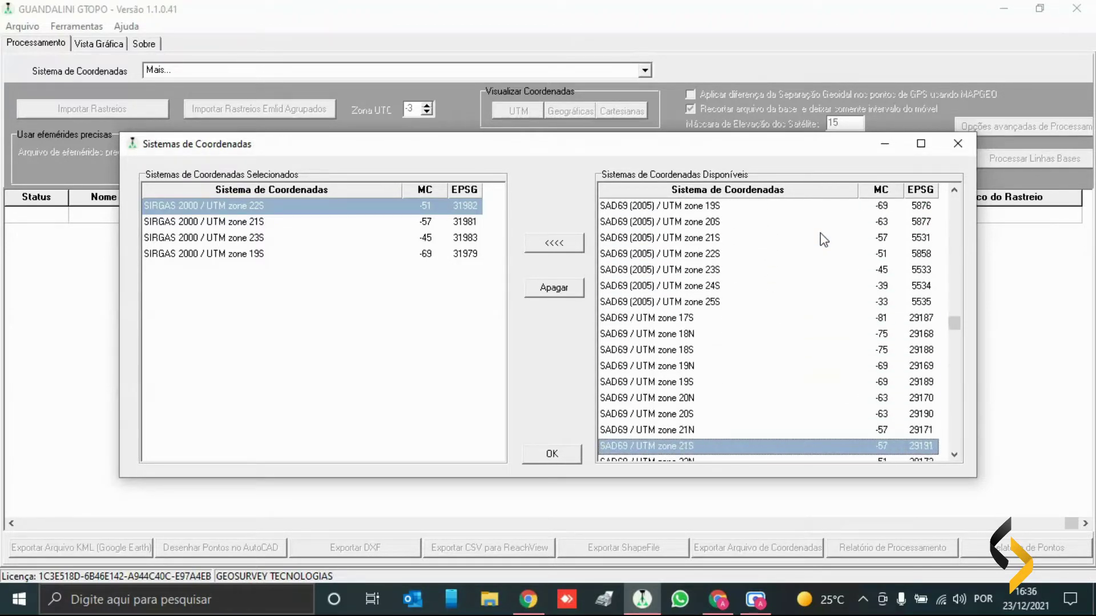
key(Down)
key(Down)
key(Down)
key(Down)
key(Down)
key(Down)
key(Down)
key(Down)
key(Down)
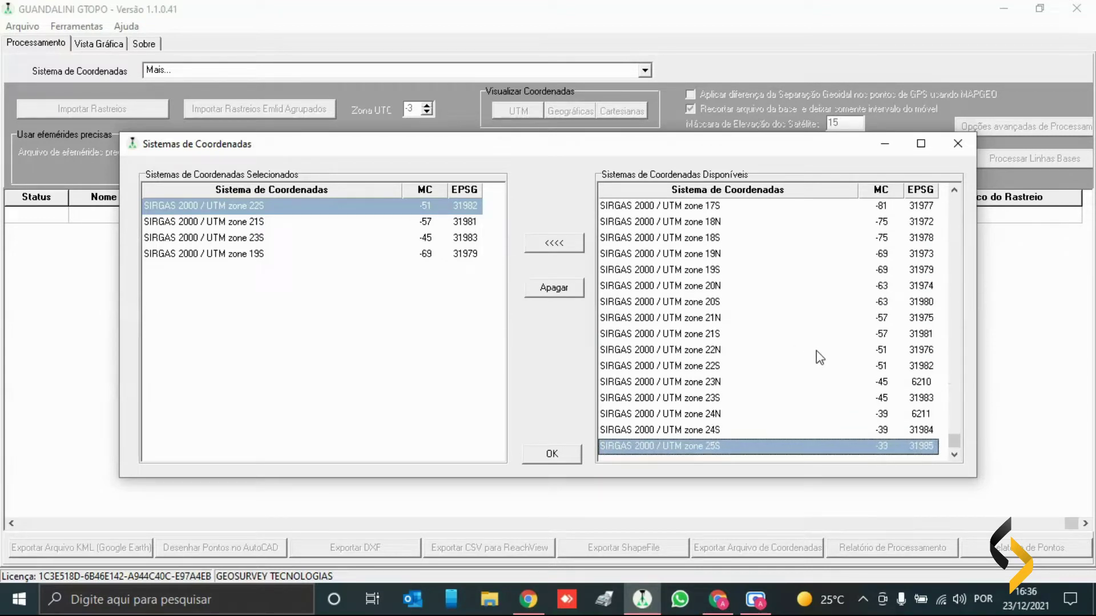
key(Up)
key(Up)
key(Up)
key(Up)
key(Up)
key(Up)
key(Up)
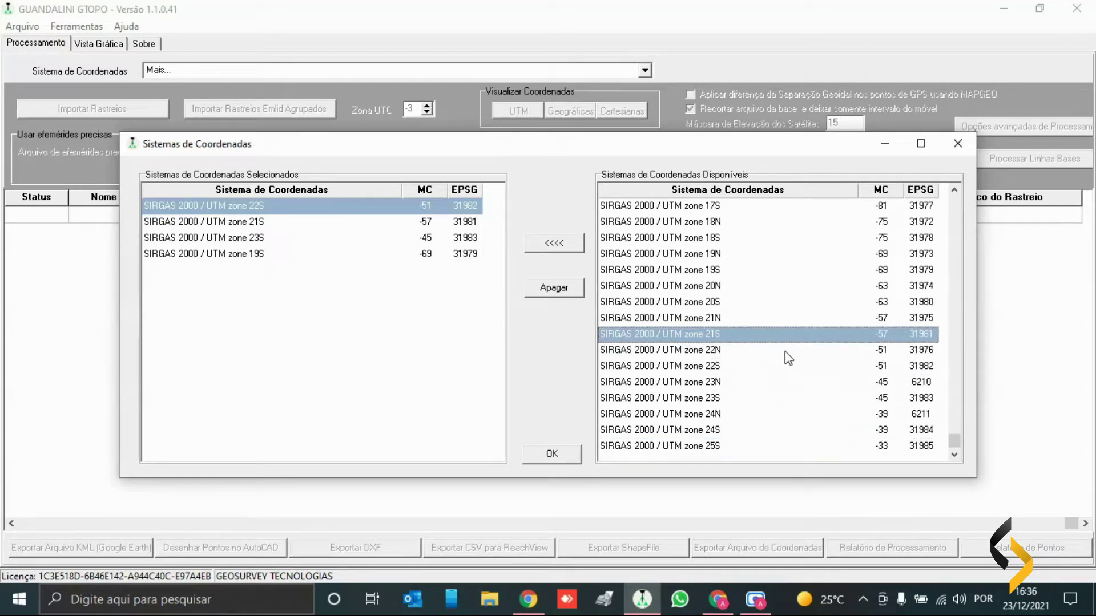
key(Up)
key(Up)
key(Up)
key(Up)
key(Up)
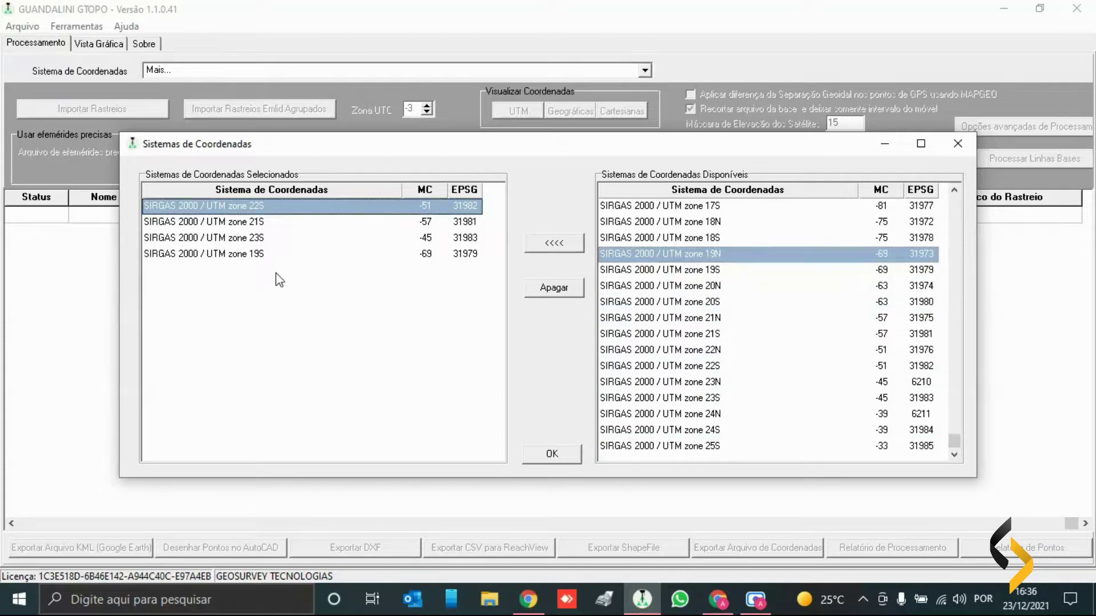
Add SIRGAS 2000 / UTM zone 24S to the selected coordinate systems and delete it again, closing the selection.
click(745, 434)
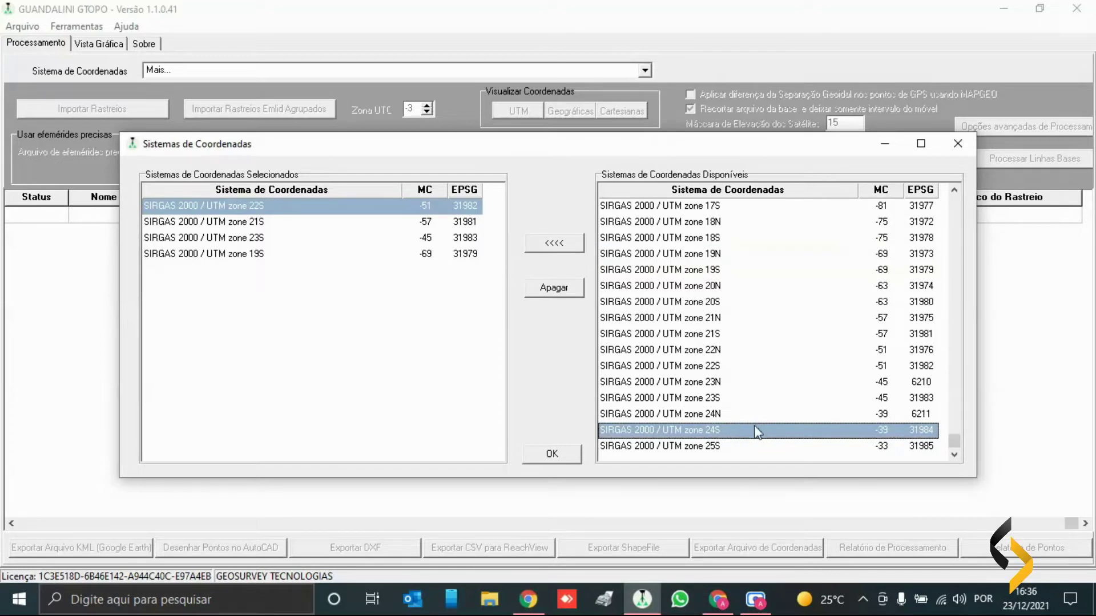
click(561, 246)
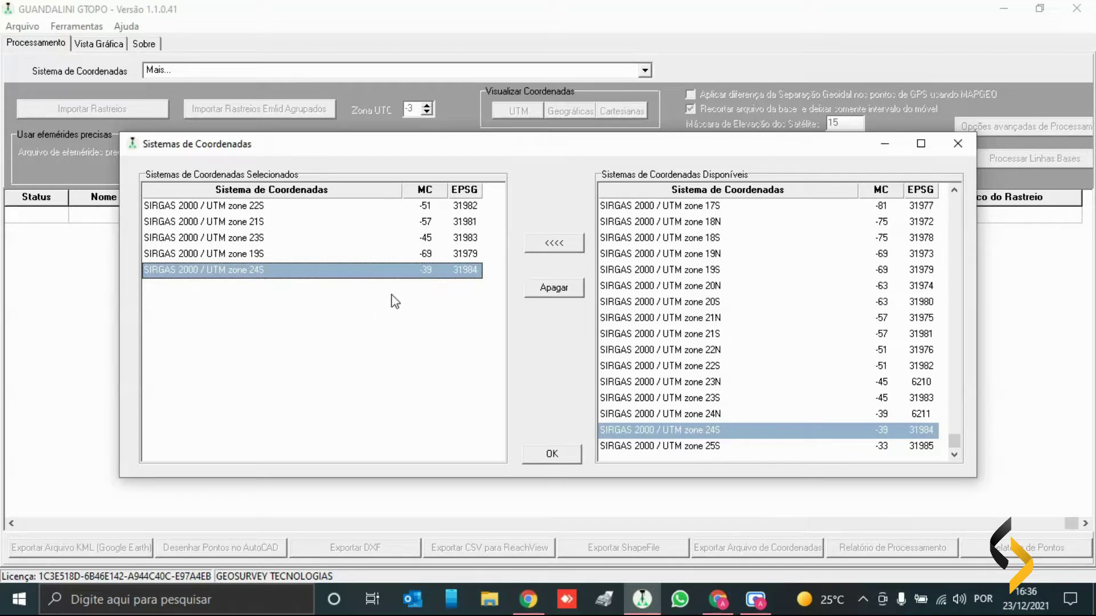
click(554, 289)
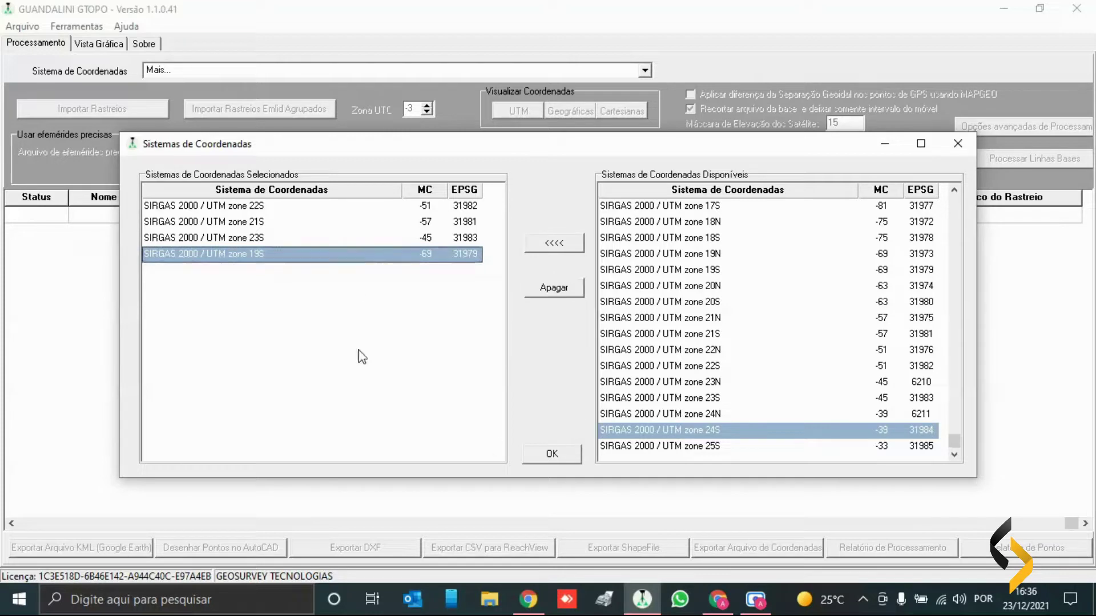
click(558, 460)
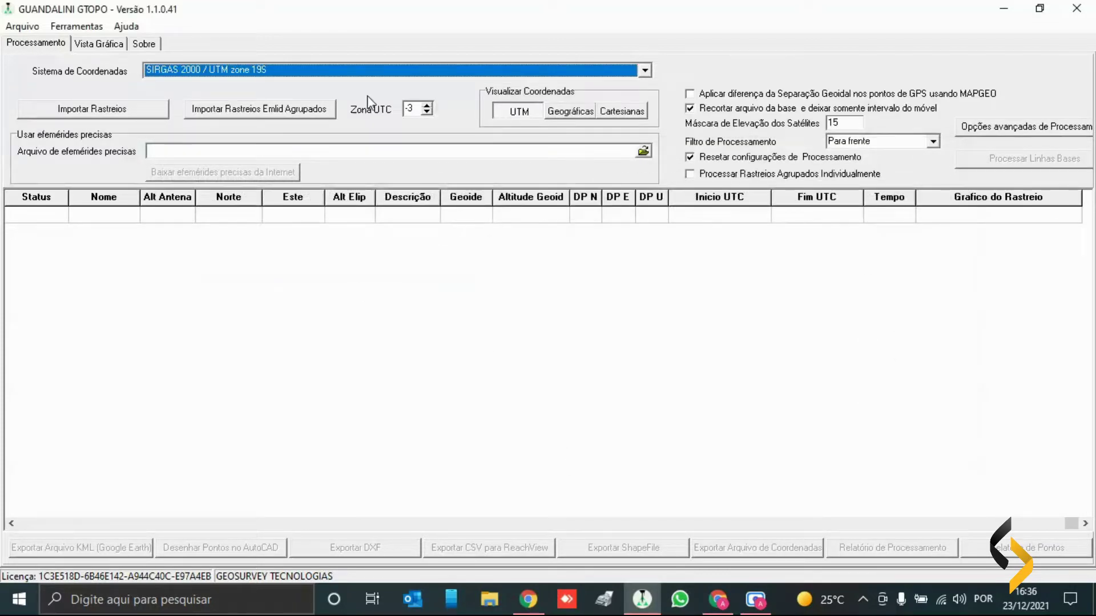
Set the coordinate system to SIRGAS 2000 / UTM zone 22S.
click(367, 72)
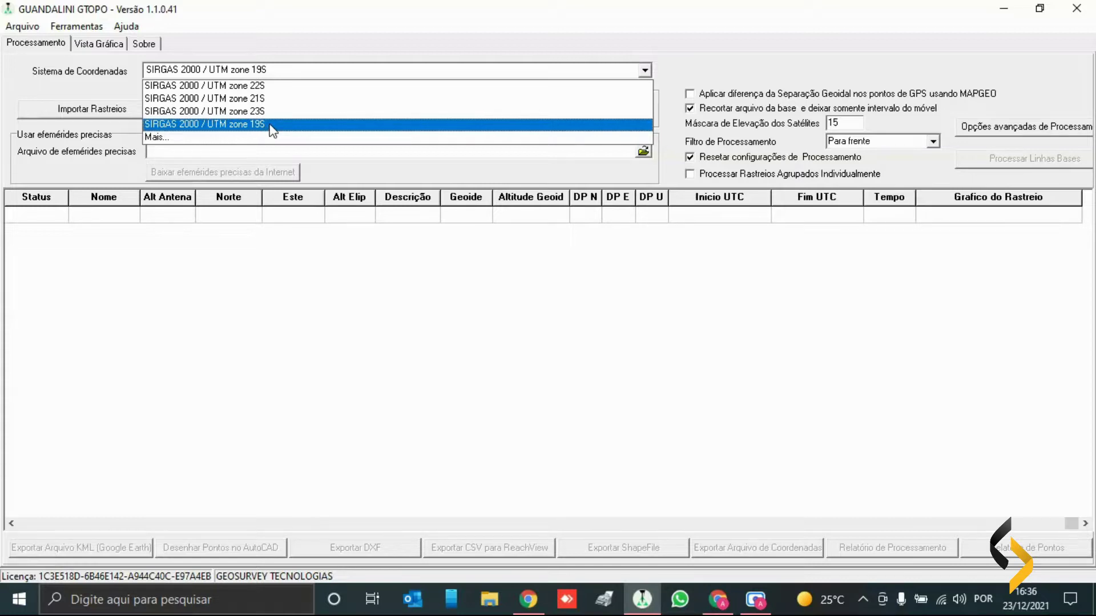
click(291, 86)
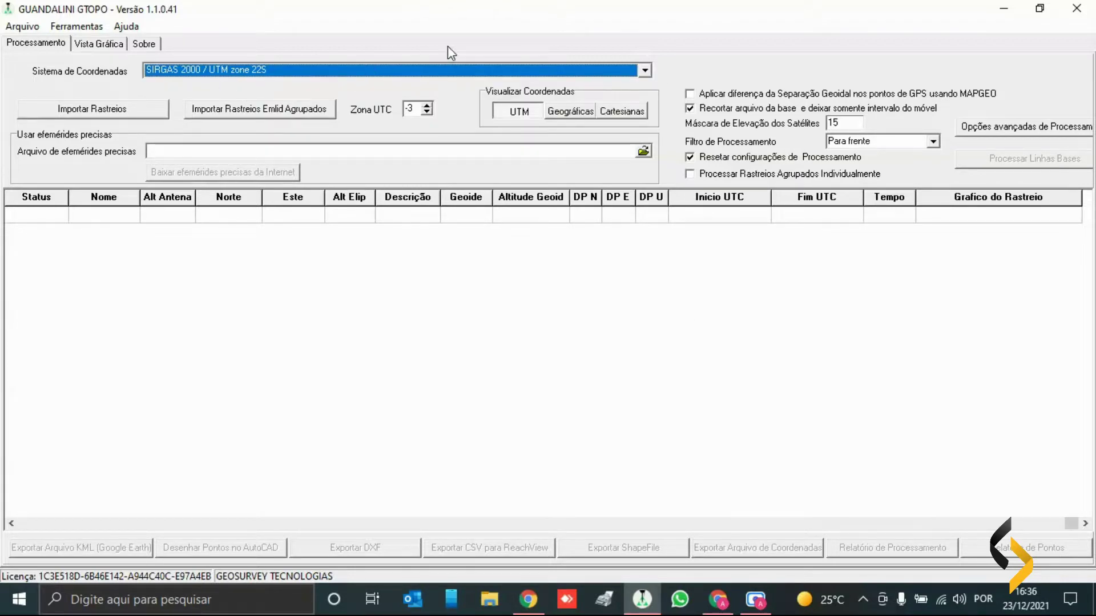
click(508, 330)
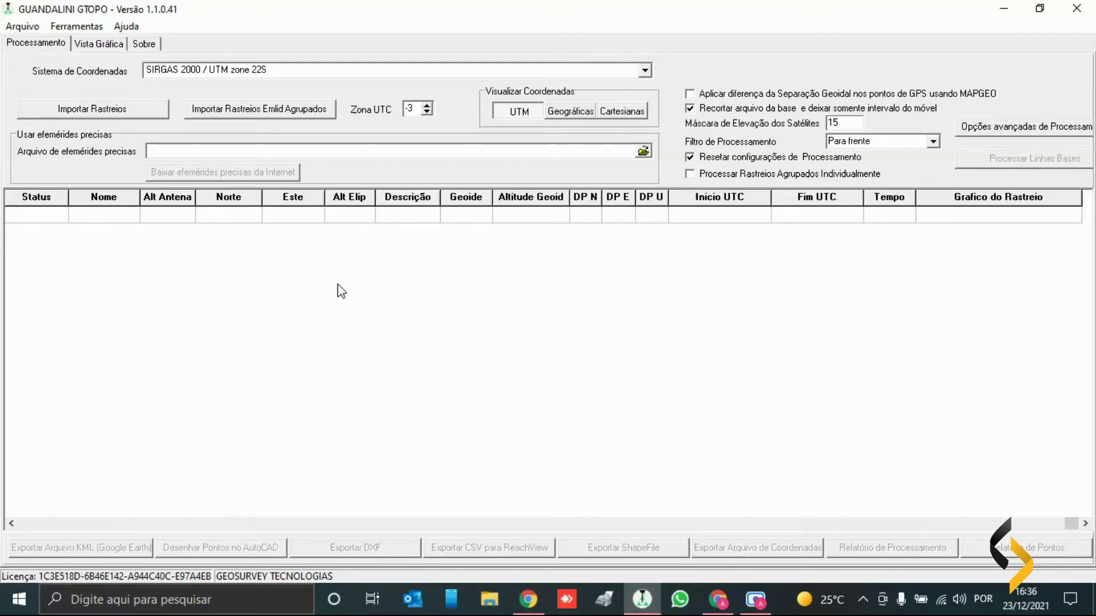
Start importing tracking files and browse to the Rinex folder inside Base_18_7_2021 under the Teste_Escritorio folder.
click(98, 110)
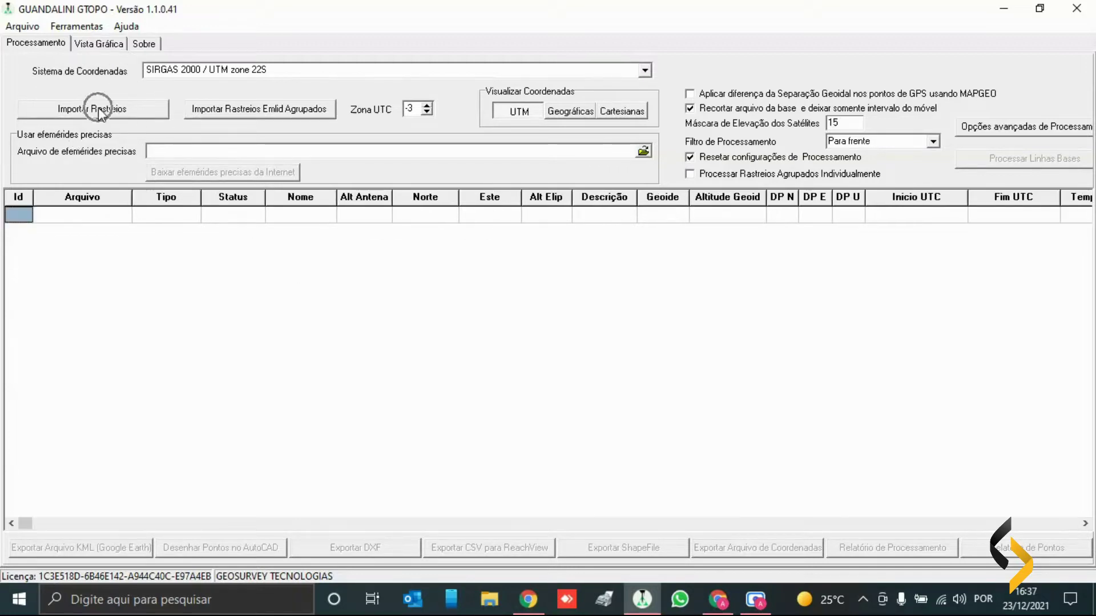
click(98, 107)
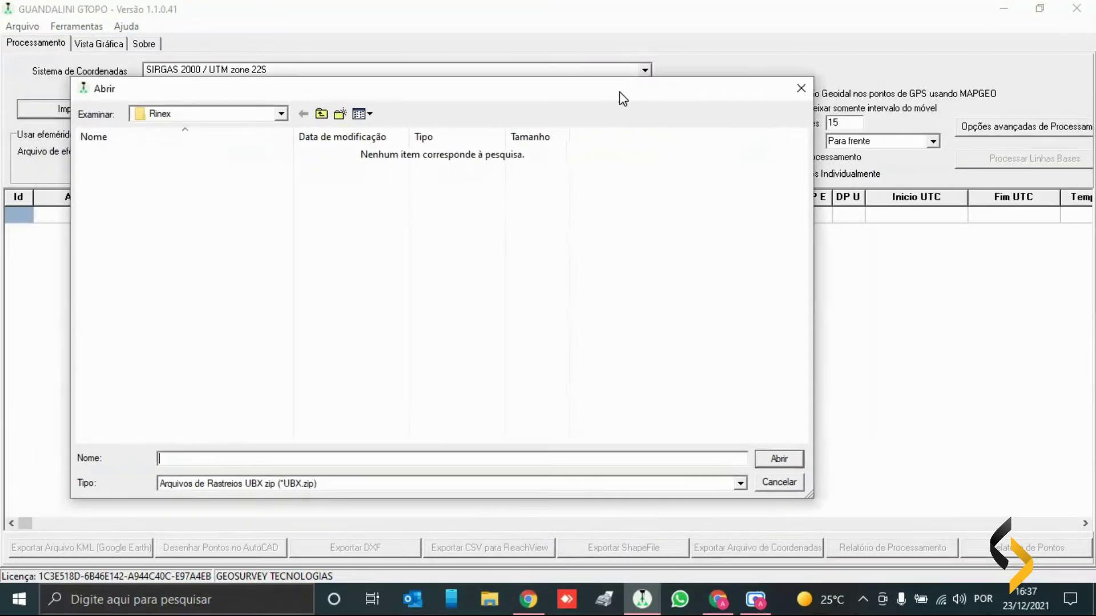
click(281, 113)
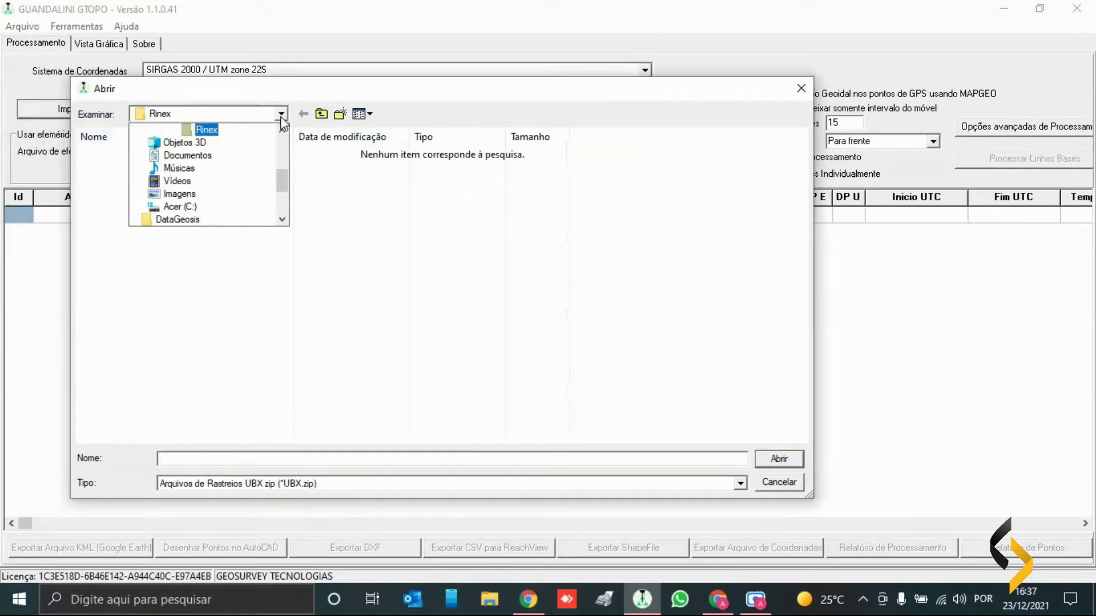
scroll(246, 219, up, 2)
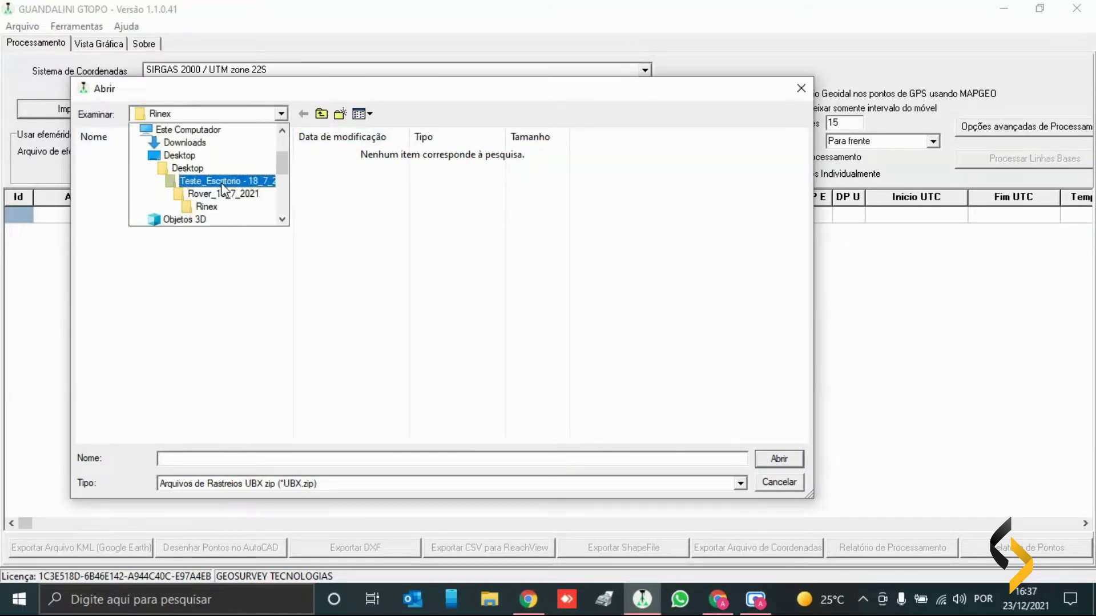
click(221, 182)
double_click(201, 156)
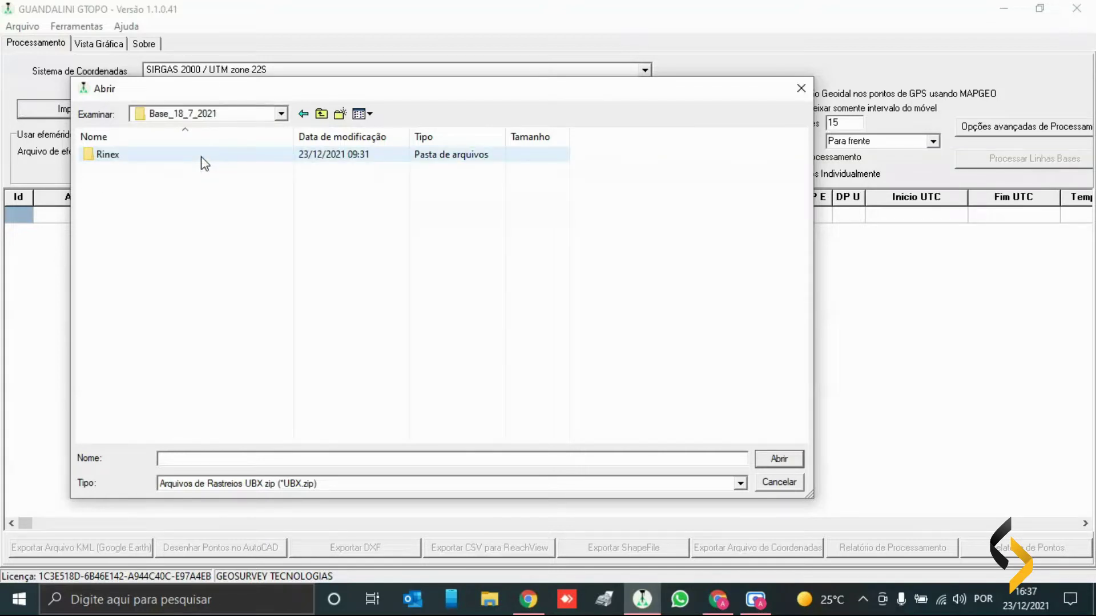
double_click(203, 160)
drag(377, 93, 540, 48)
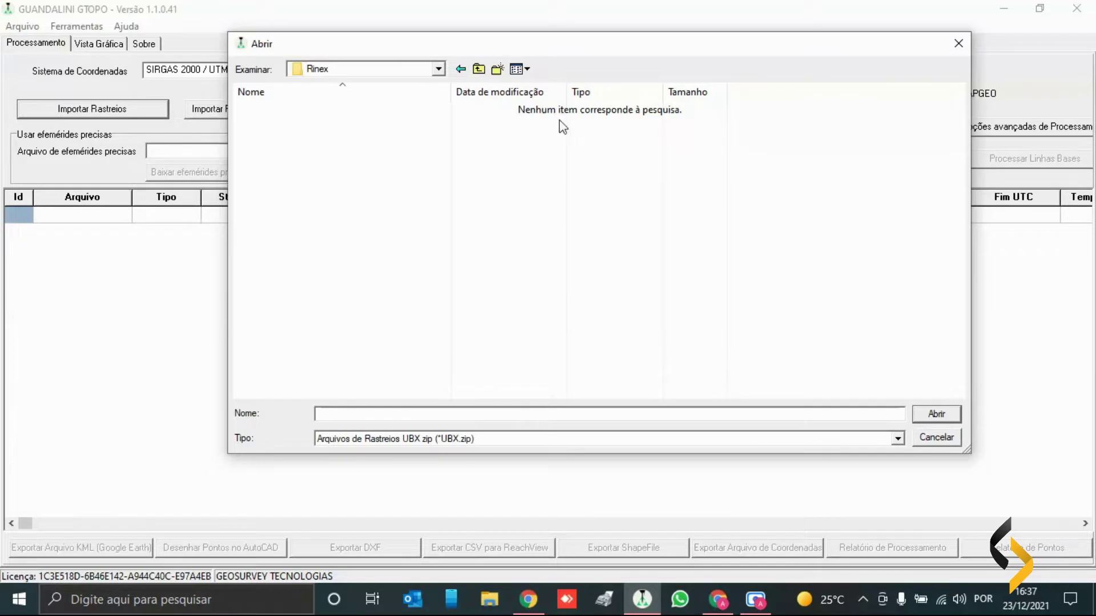
Show all supported tracking file types (UBX.zip, ubx, obs, ??o, ??D, dat) and import BASE_emlidreach-raw_202107181117.21O.
click(449, 439)
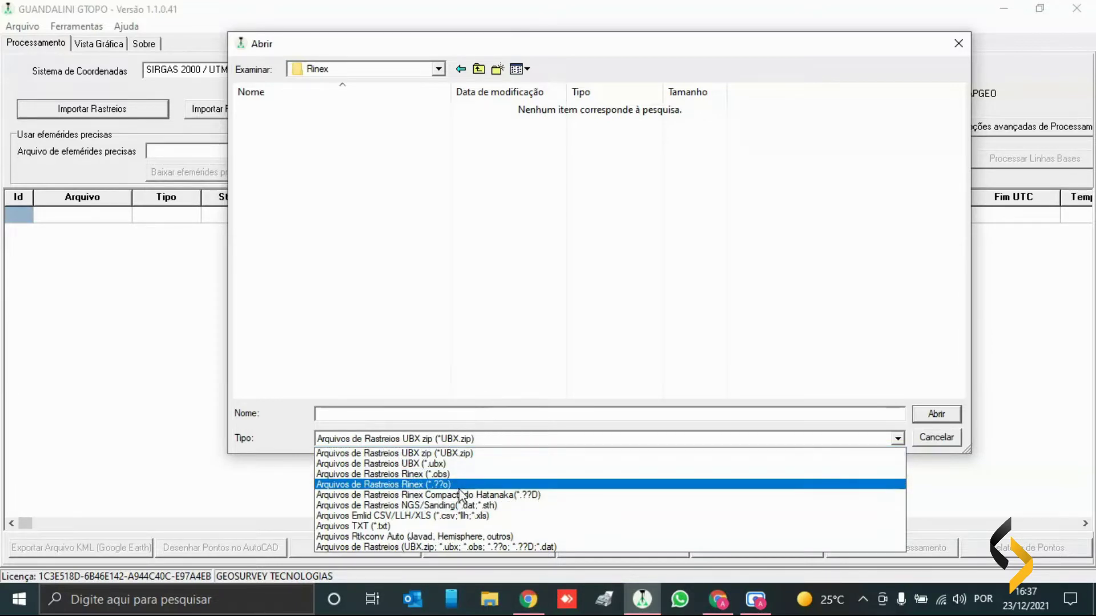
click(453, 476)
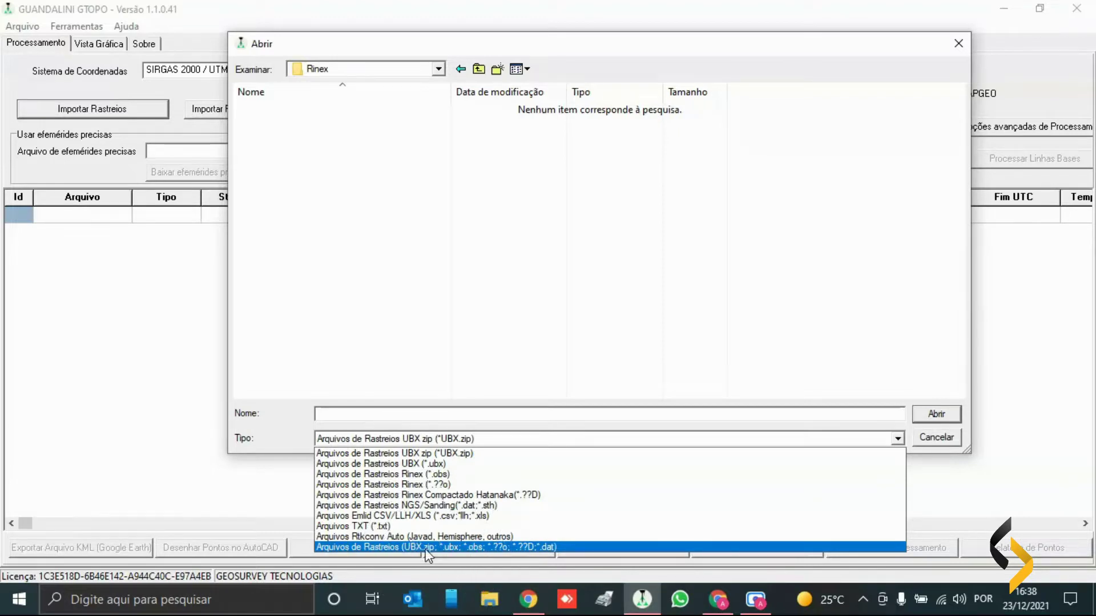
click(426, 548)
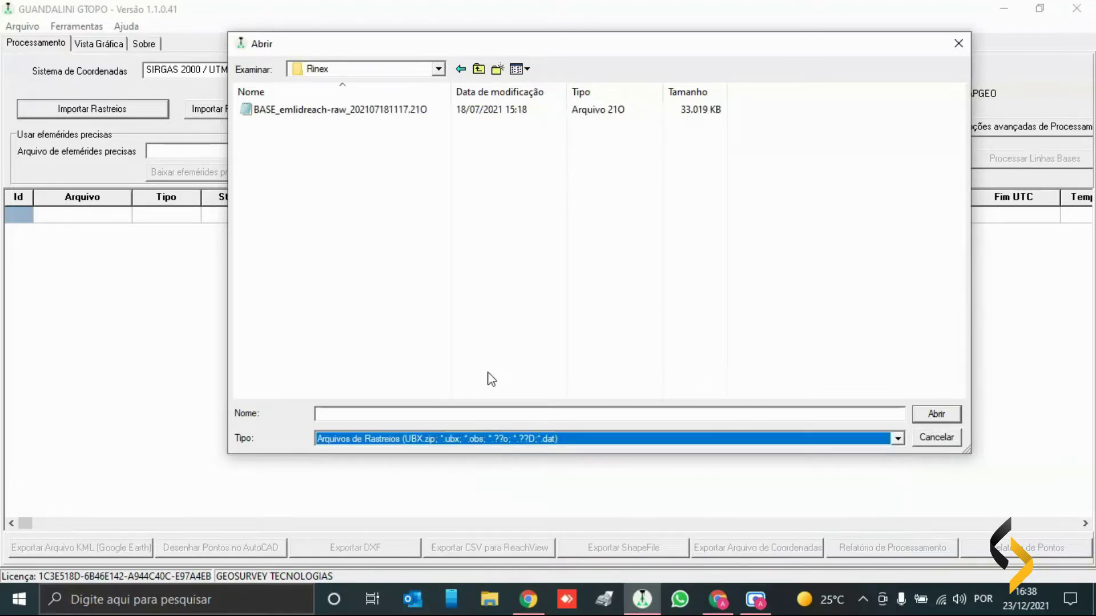
click(293, 114)
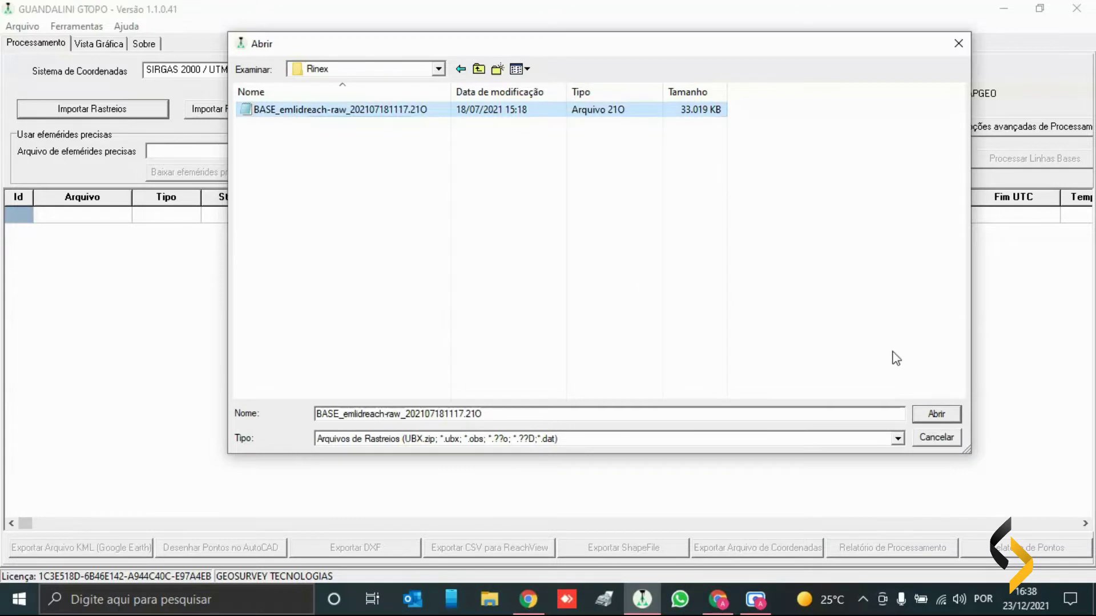
click(932, 414)
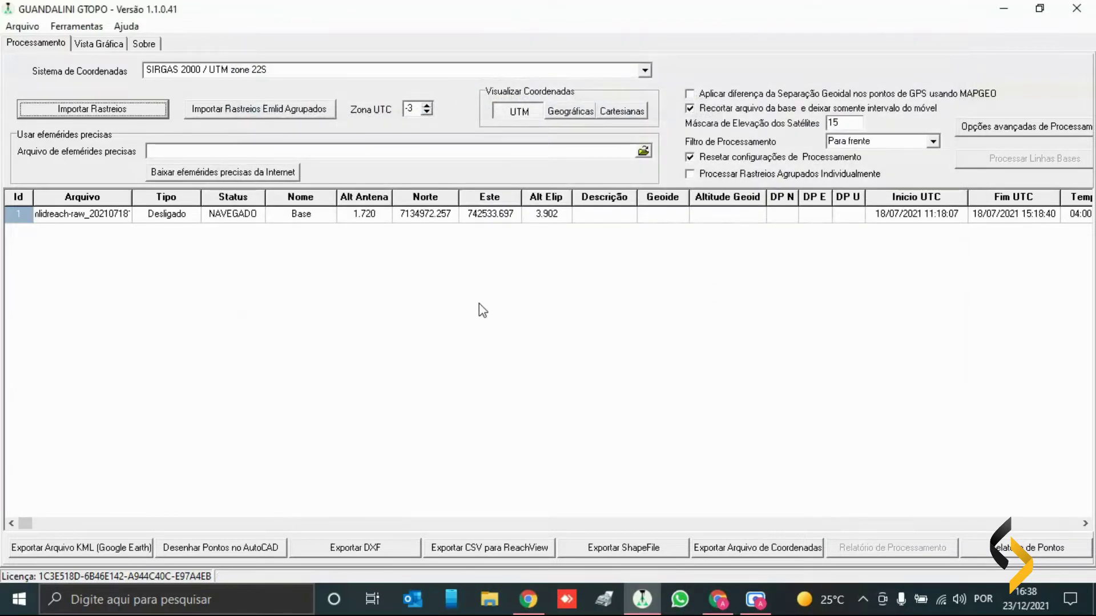
Examine the imported base tracking's status, start and end times, duration and tracking graph in the table.
click(243, 214)
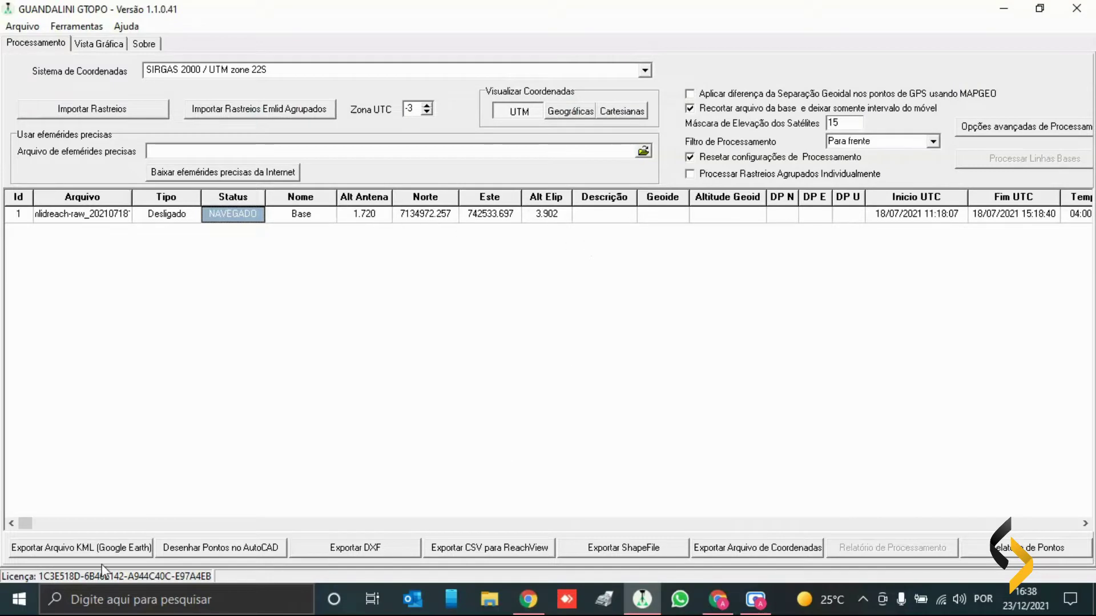
drag(25, 523, 64, 523)
drag(224, 521, 252, 521)
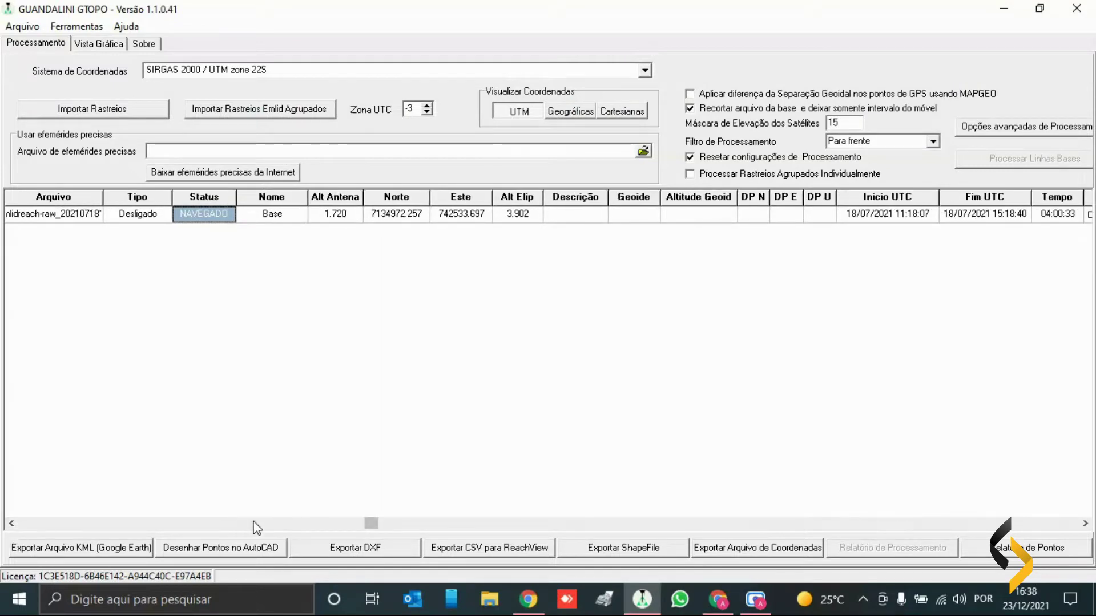
drag(376, 524, 824, 523)
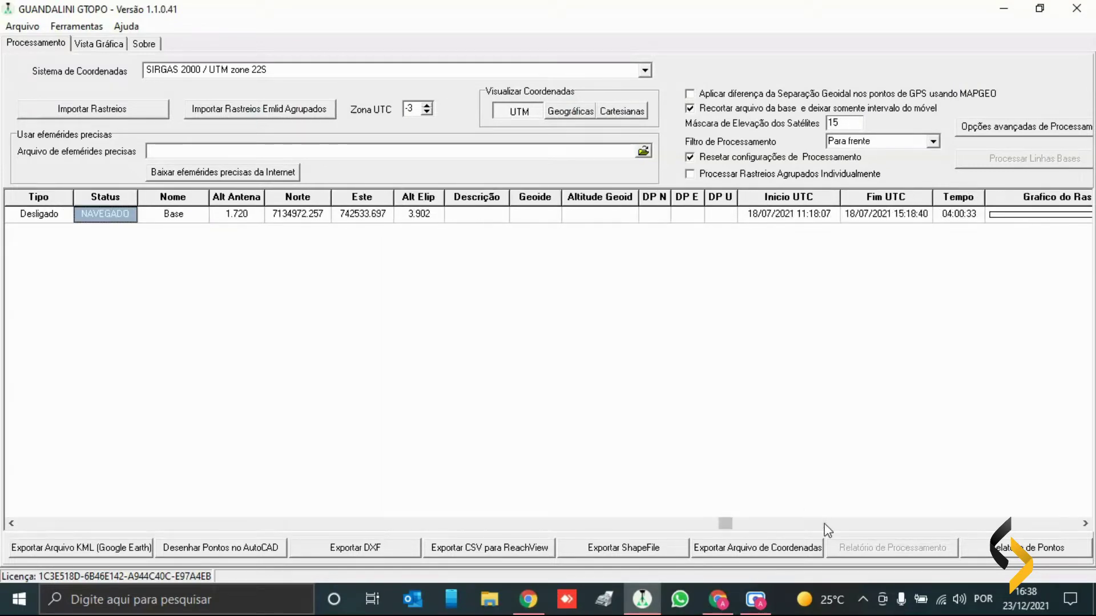
drag(728, 523, 1082, 527)
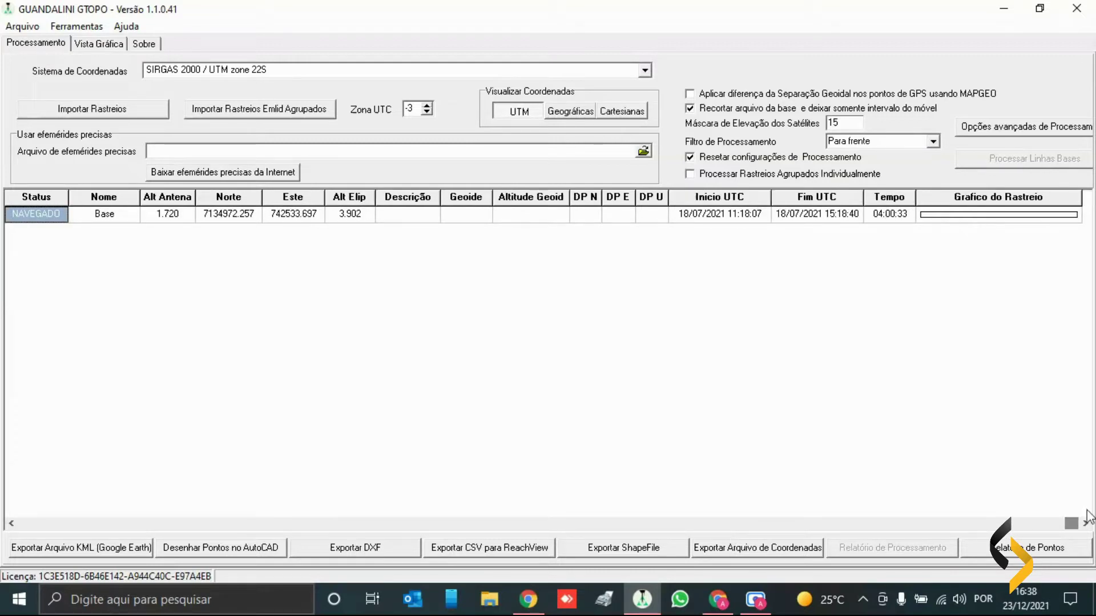
click(993, 215)
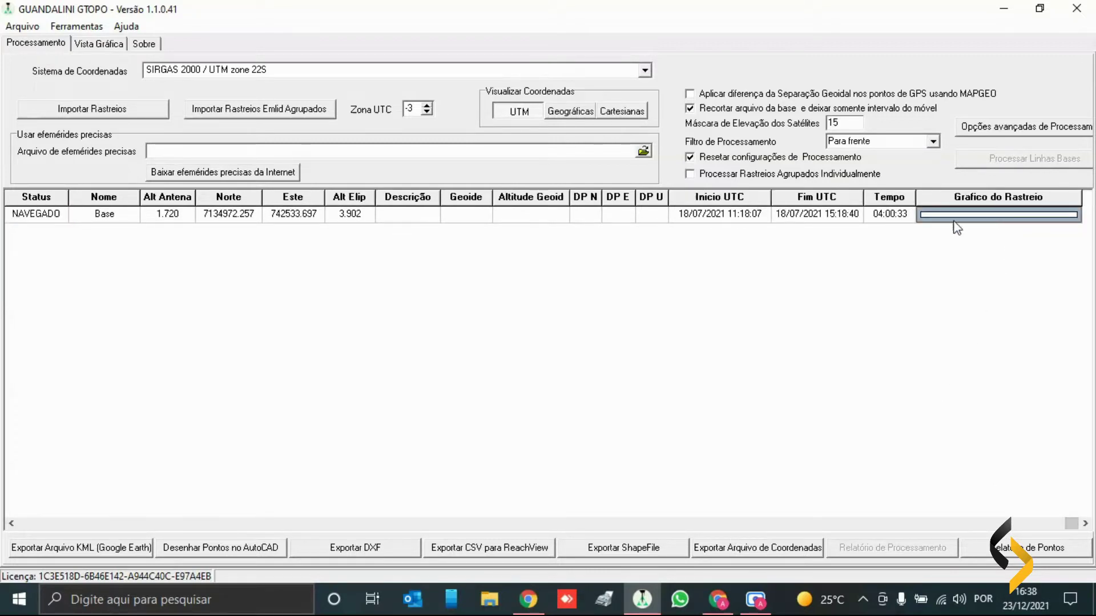
drag(850, 222, 741, 218)
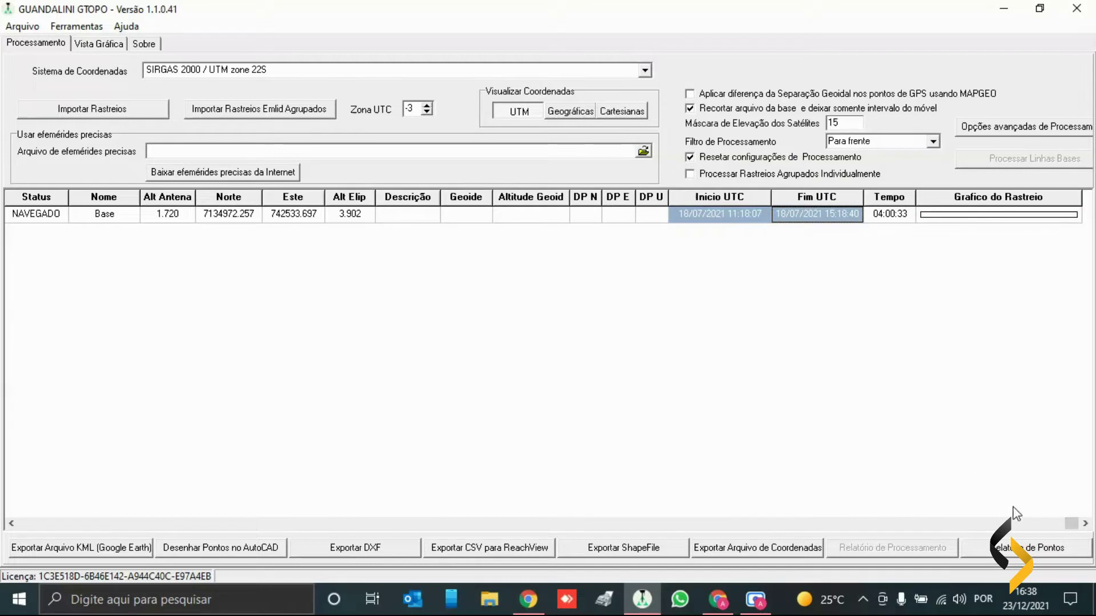
drag(1070, 524, 137, 525)
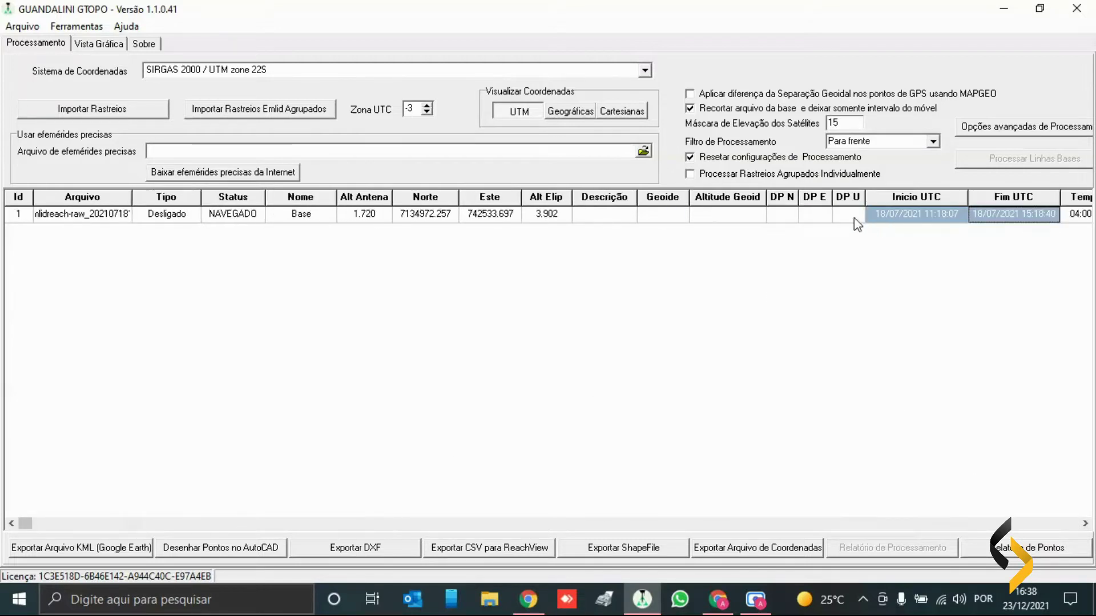
Review the base tracking's precision, geoid, description, coordinate, antenna height, name, status and type columns.
drag(851, 222, 802, 226)
click(783, 218)
drag(728, 220, 668, 227)
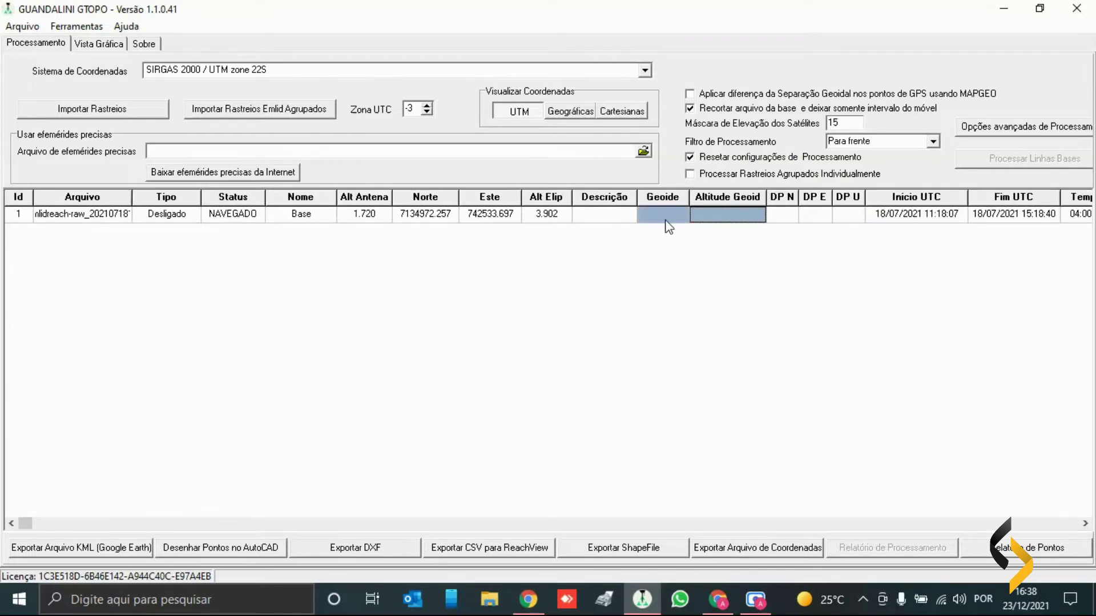
click(669, 225)
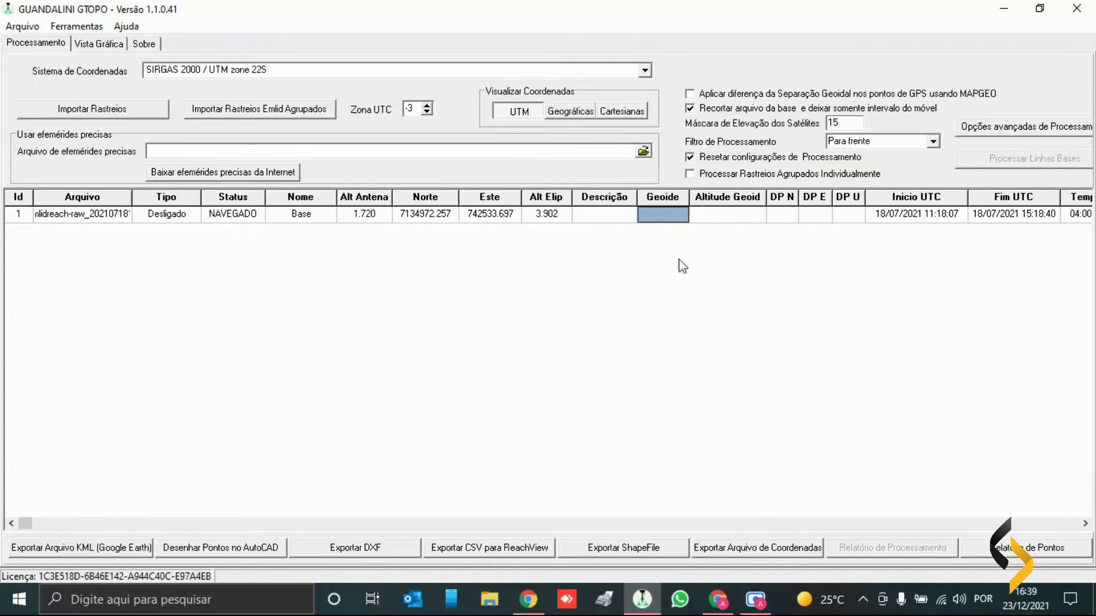
click(610, 219)
drag(550, 216, 404, 208)
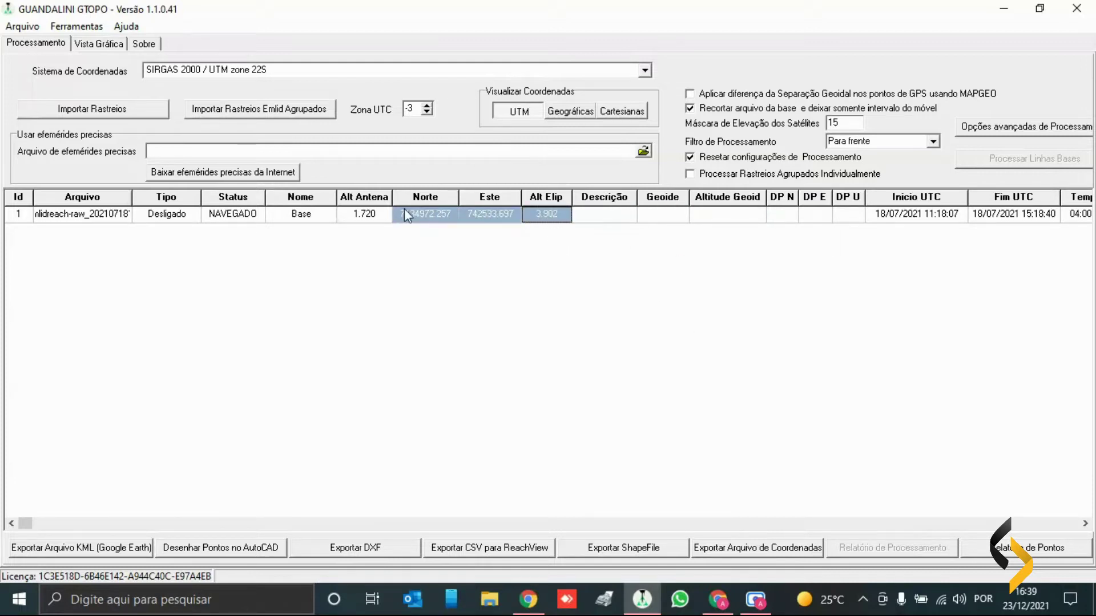
click(392, 238)
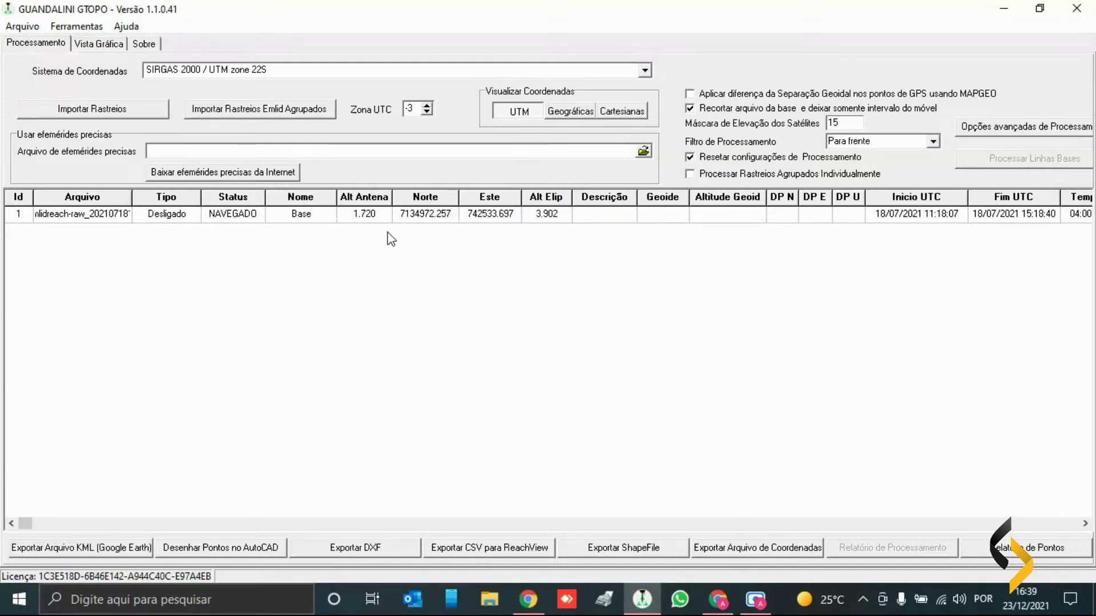
click(365, 216)
click(304, 219)
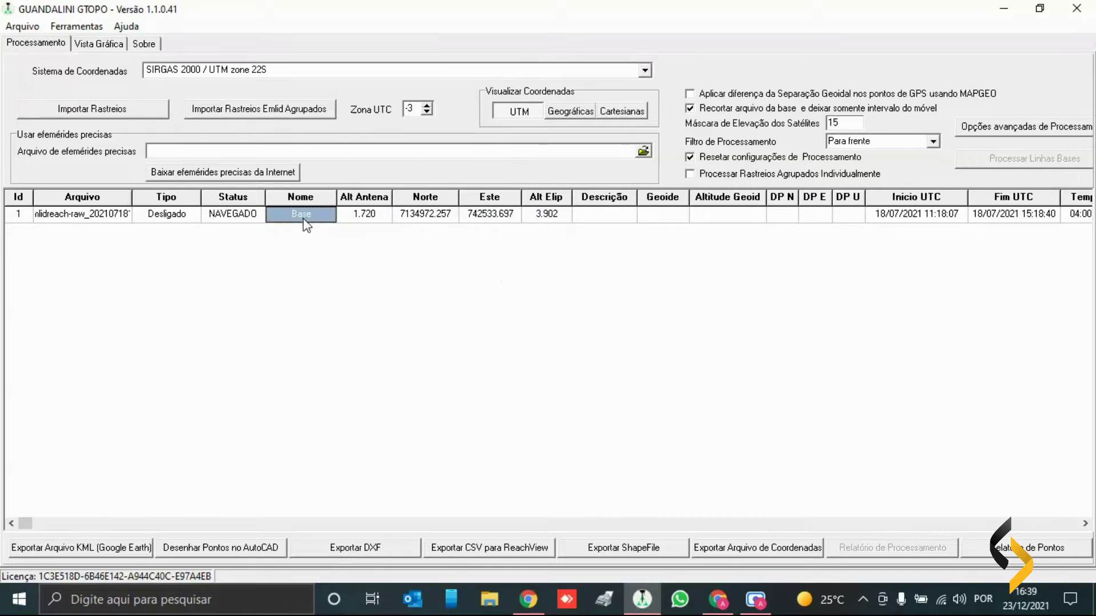
click(249, 222)
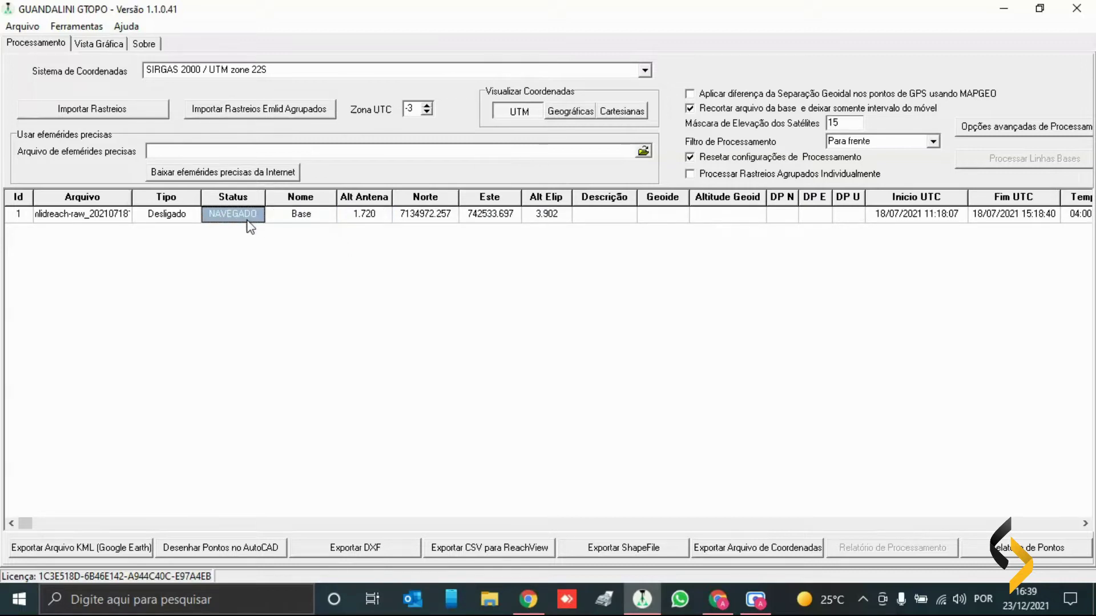
click(158, 226)
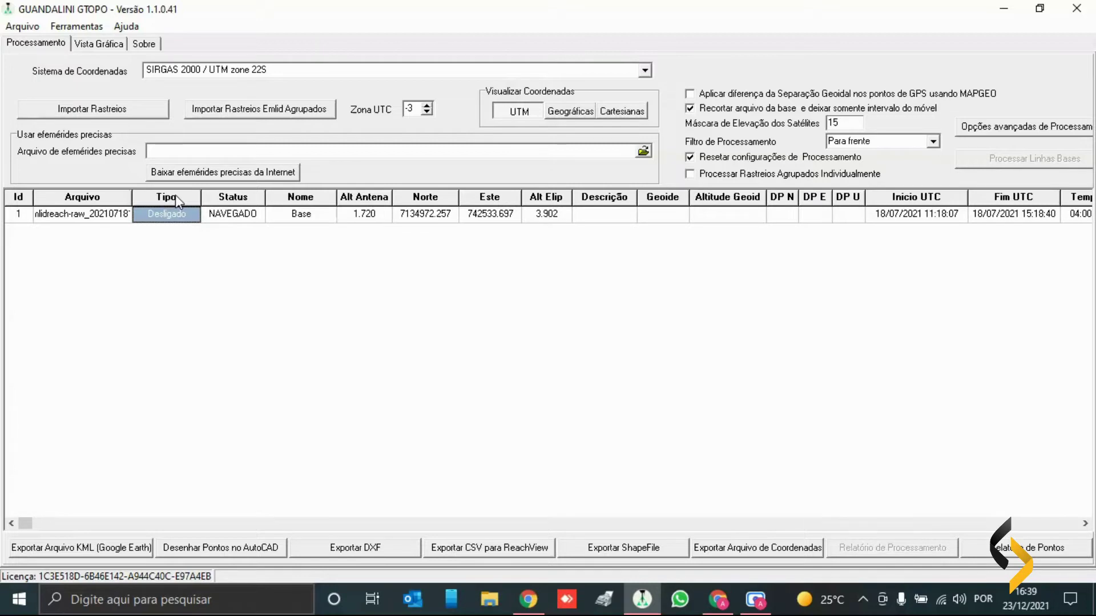
Narrow the Arquivo column of the tracking table.
click(103, 222)
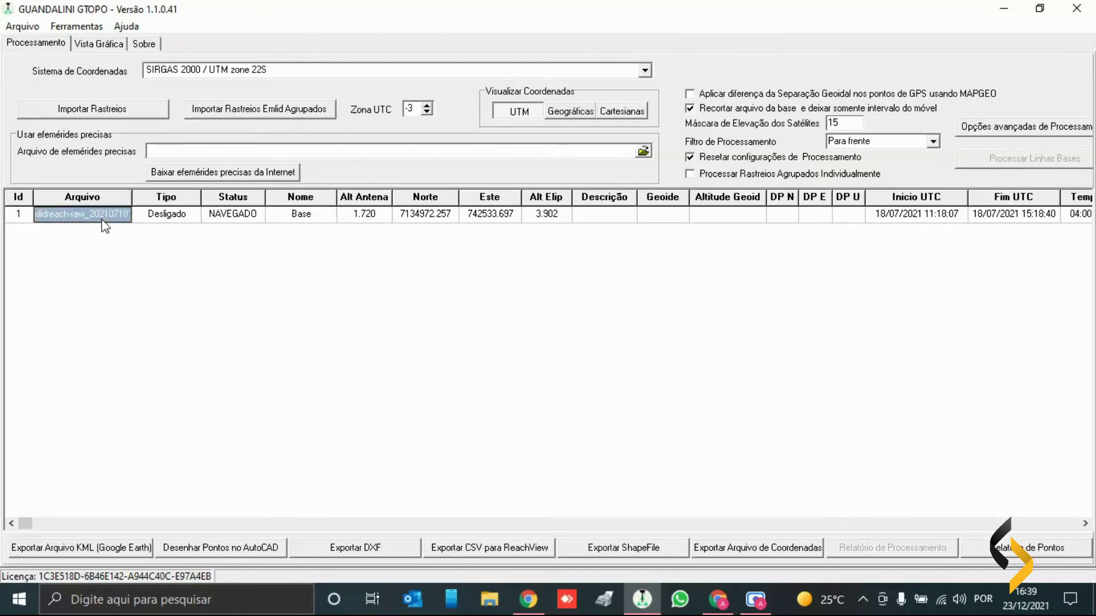
drag(132, 197, 91, 197)
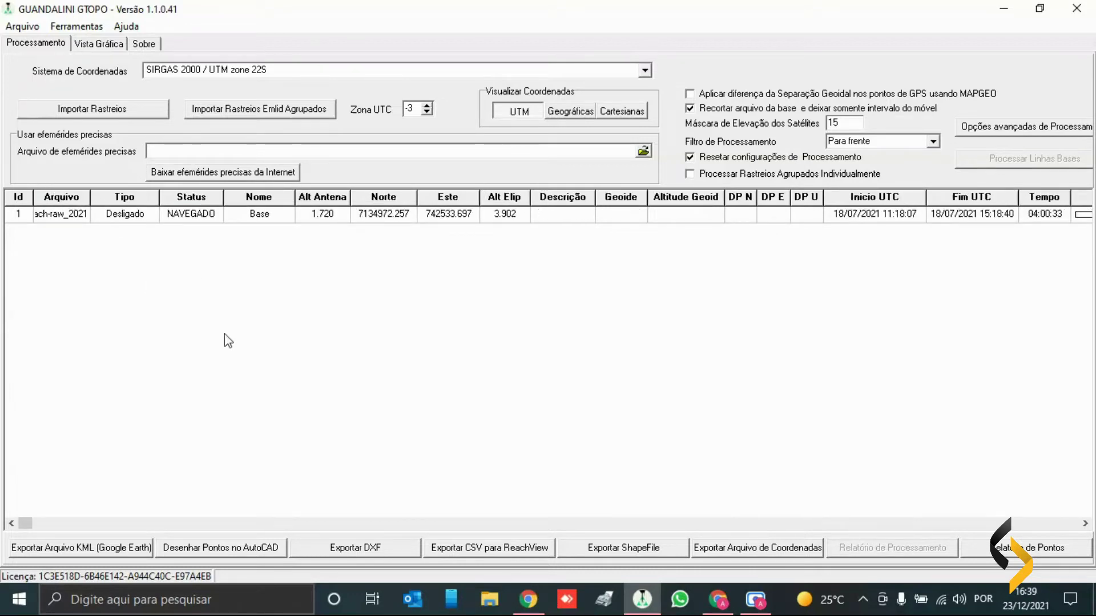
click(200, 216)
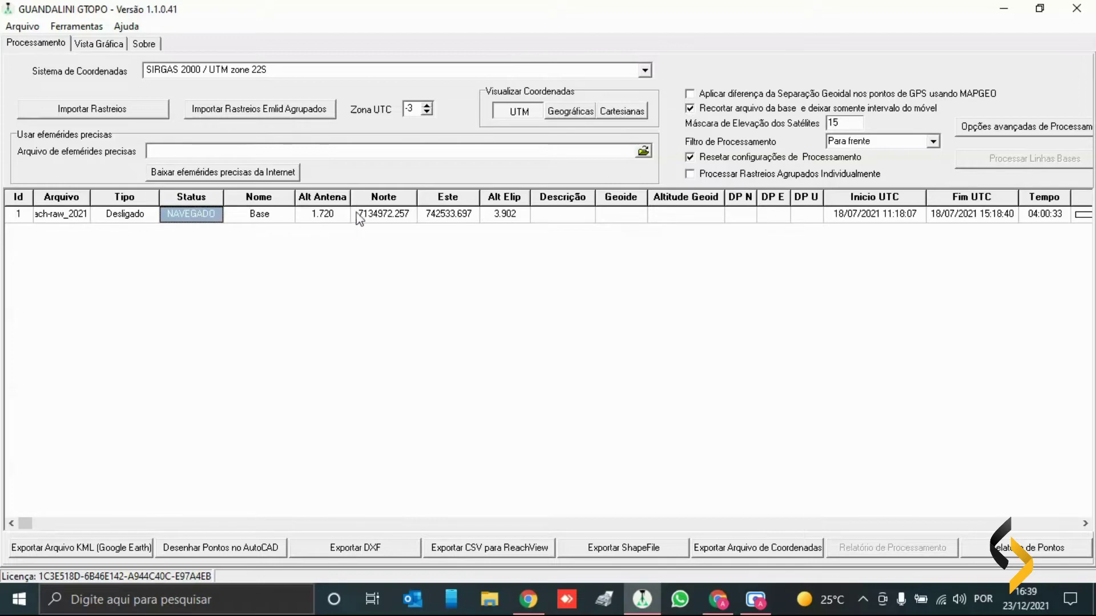
right_click(196, 219)
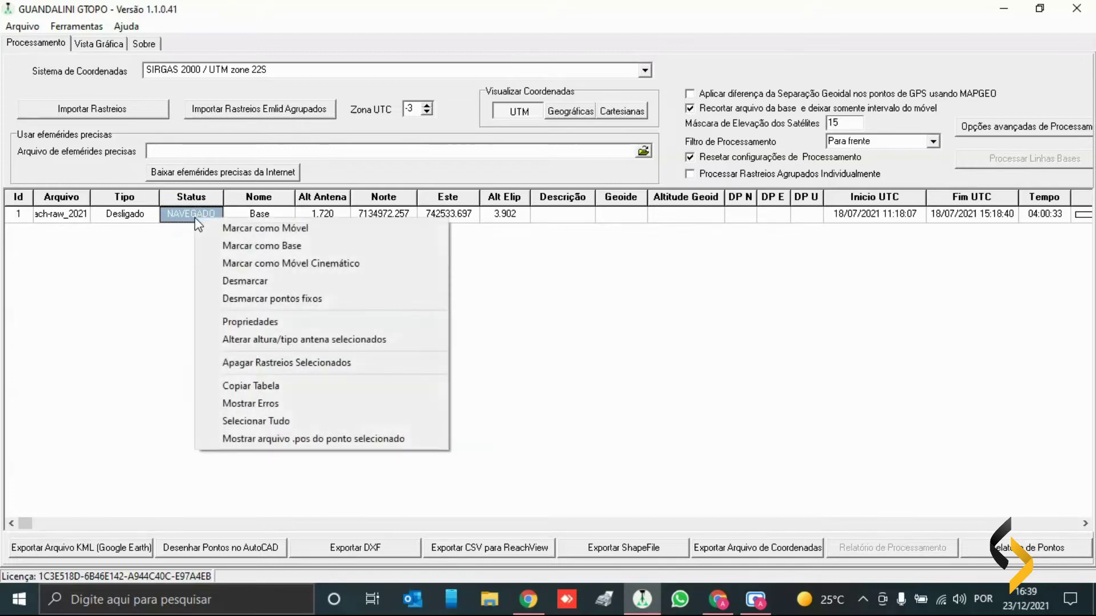
click(314, 323)
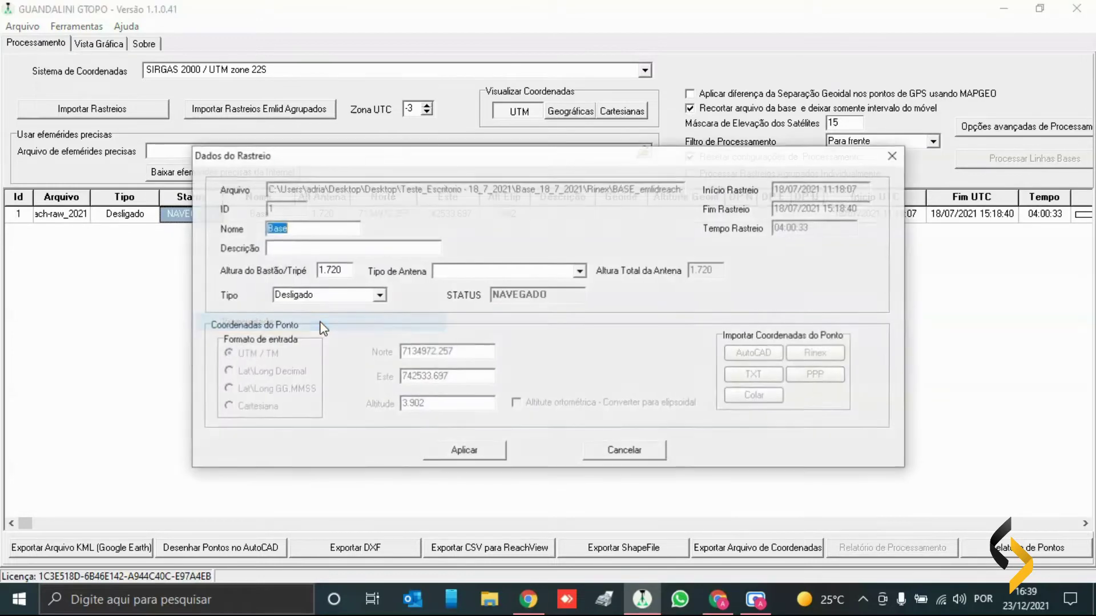
click(647, 459)
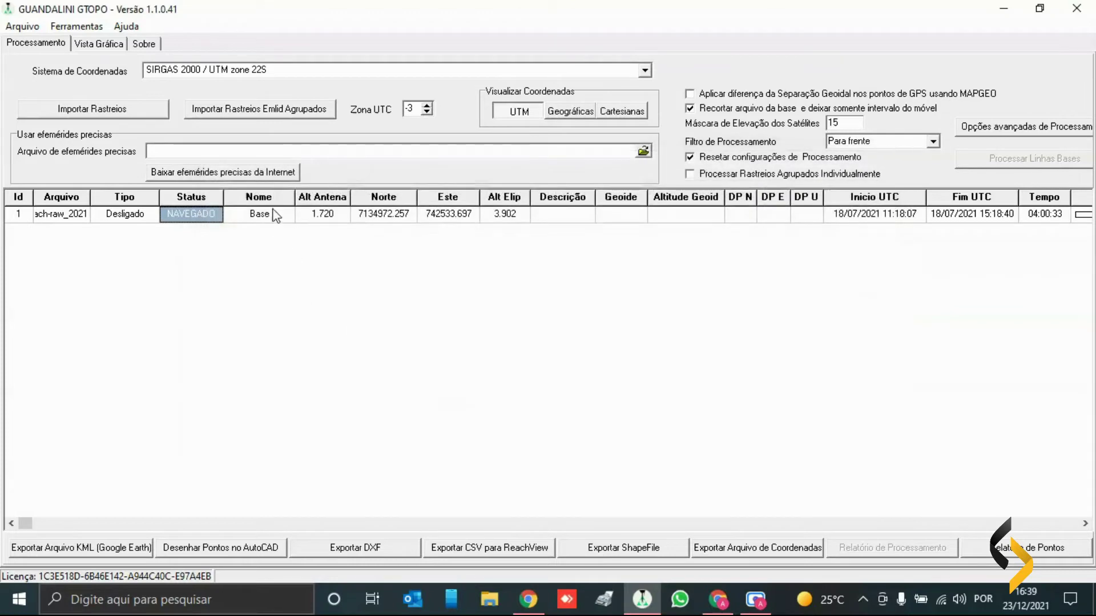
Open the tracking data of the imported file and set its type to Base.
double_click(729, 219)
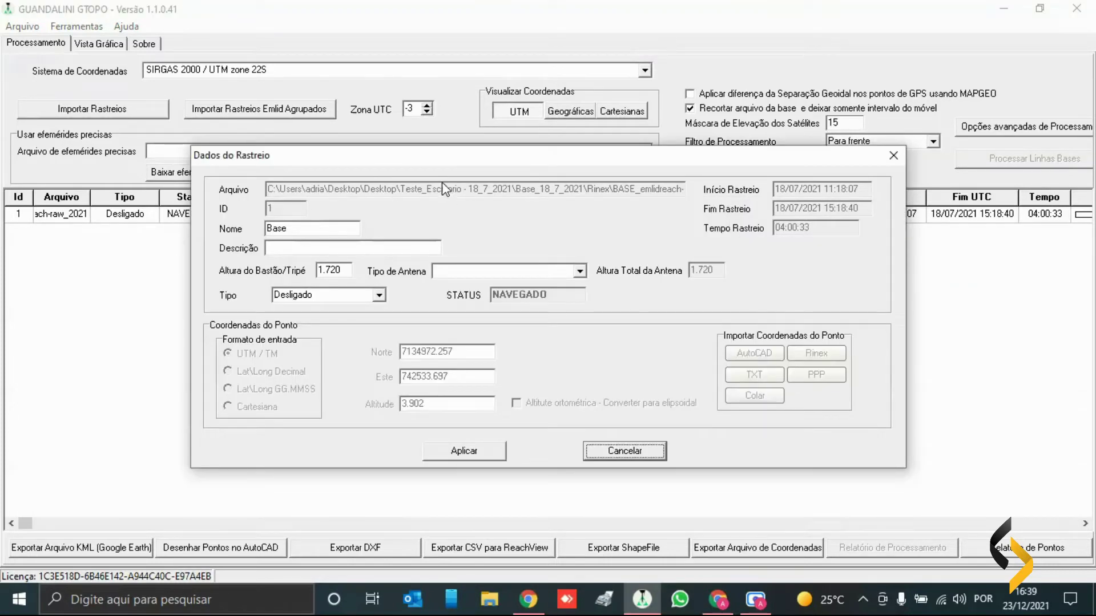
click(374, 295)
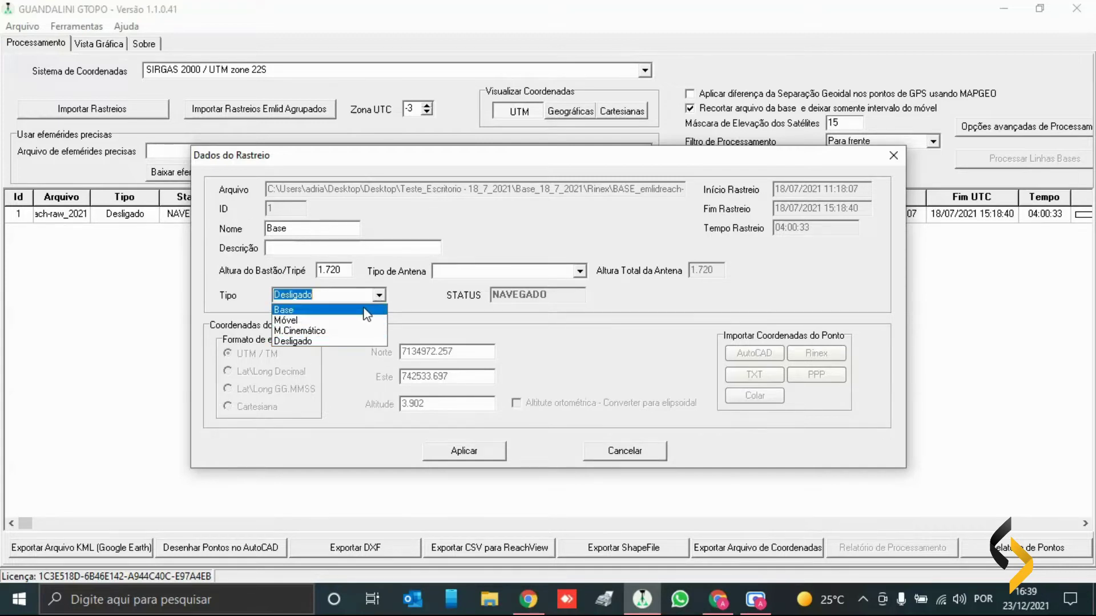
click(366, 311)
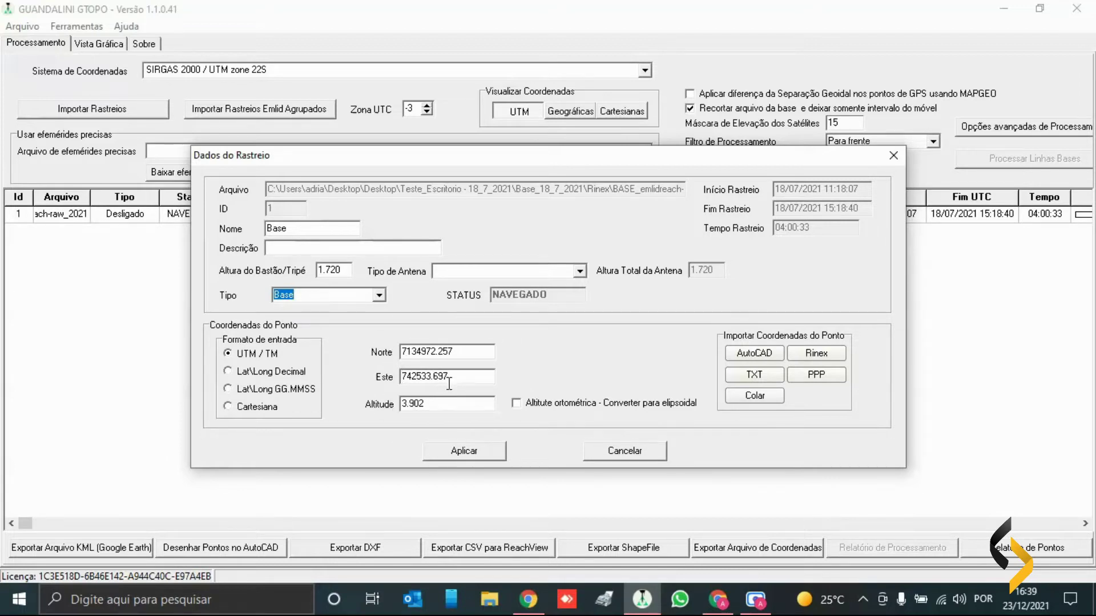
drag(463, 352, 358, 371)
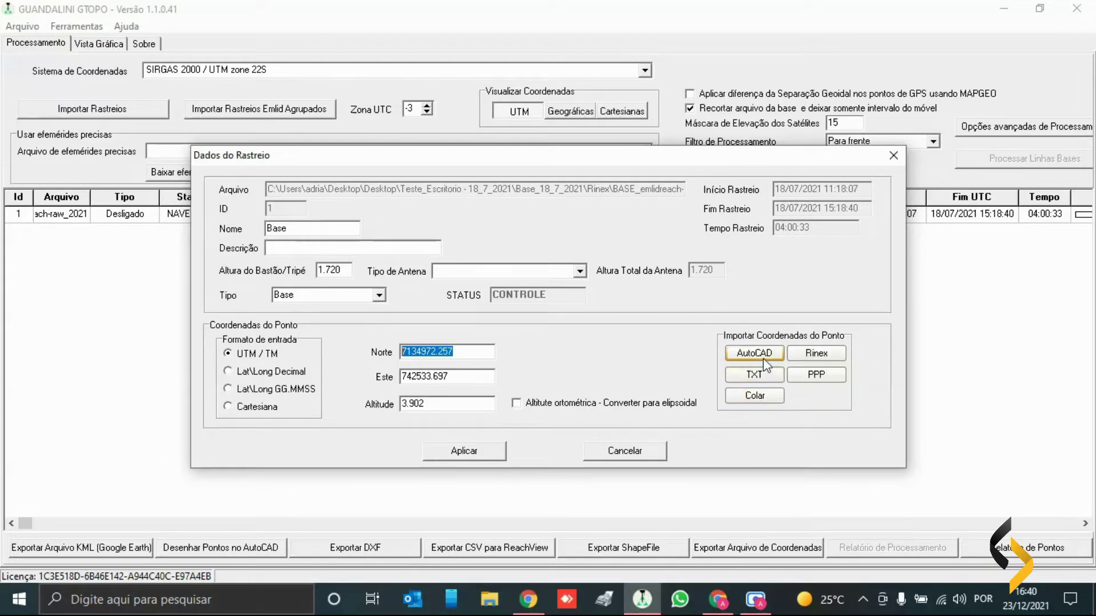
Import the base point's coordinates from the PPP report BASE_emlidreach-raw_202107181117.21O.pdf inside the Base_PPP folder.
click(817, 375)
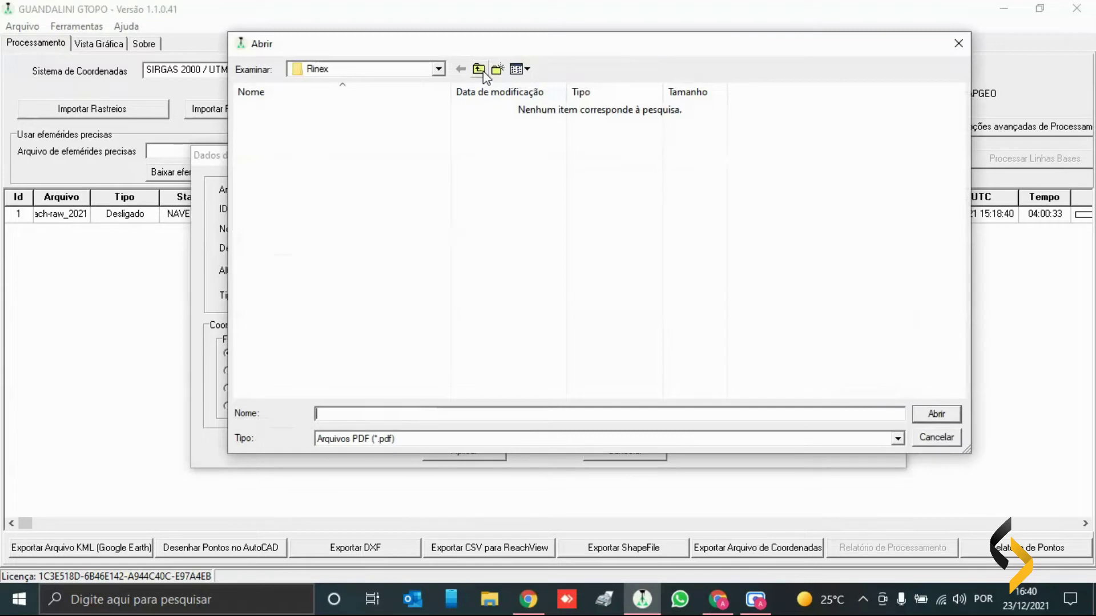
click(480, 69)
click(480, 69)
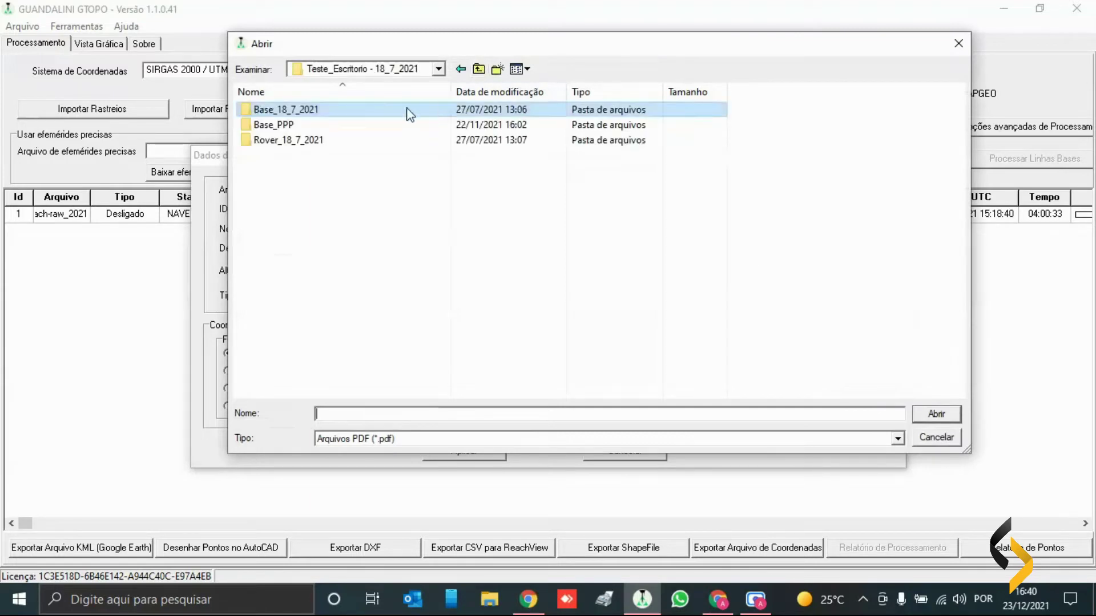
double_click(355, 130)
double_click(343, 110)
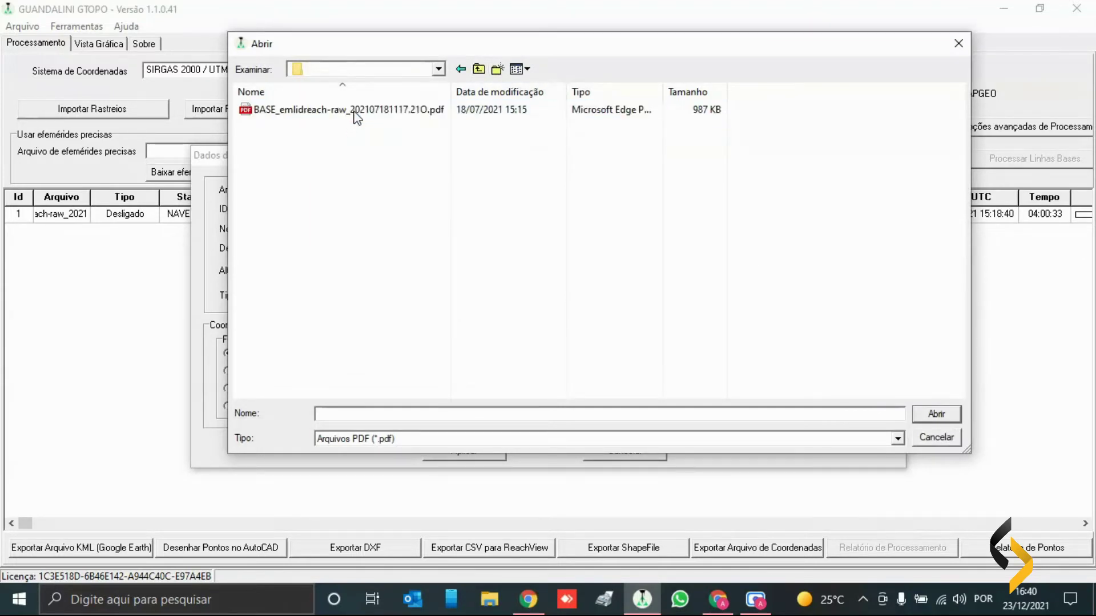
click(342, 111)
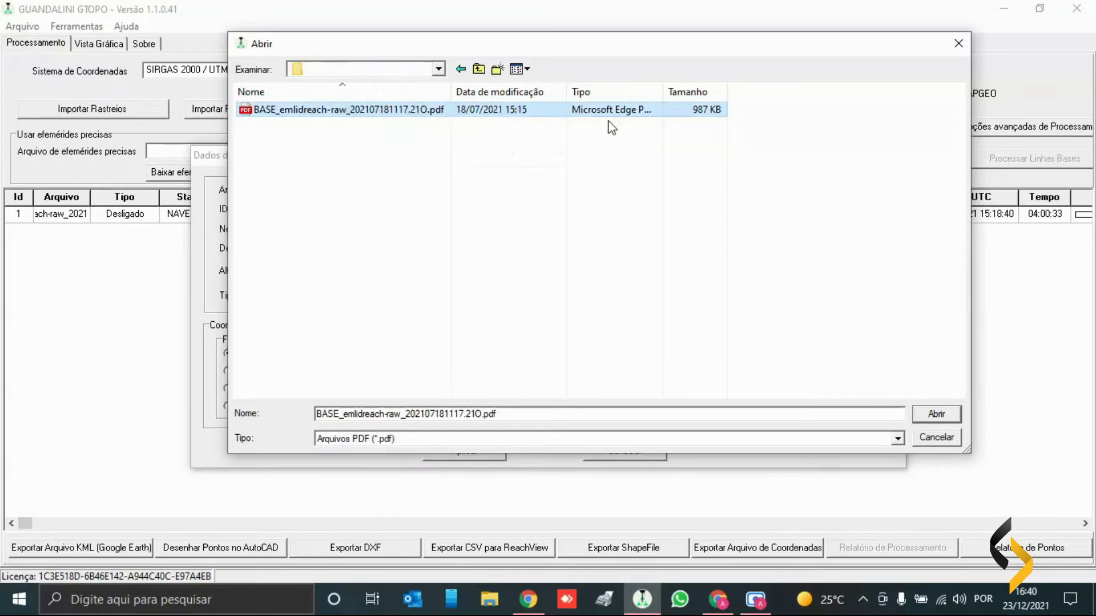
click(951, 417)
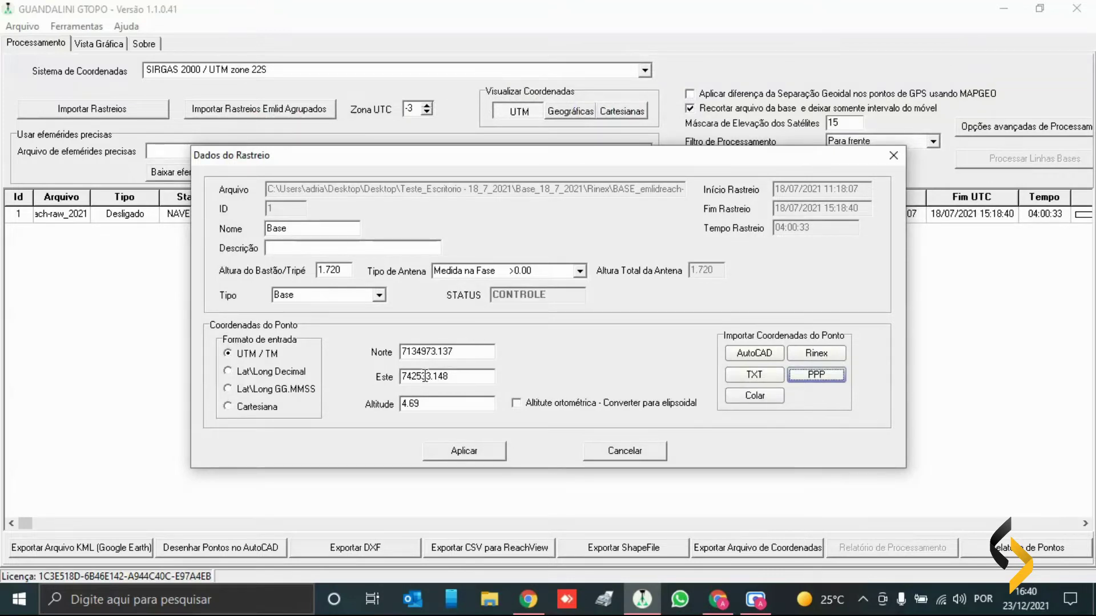
Open the GPS antenna catalogue from the antenna type options and filter the ant_info.003 antennas by manufacturer Emlid.
click(402, 276)
click(579, 271)
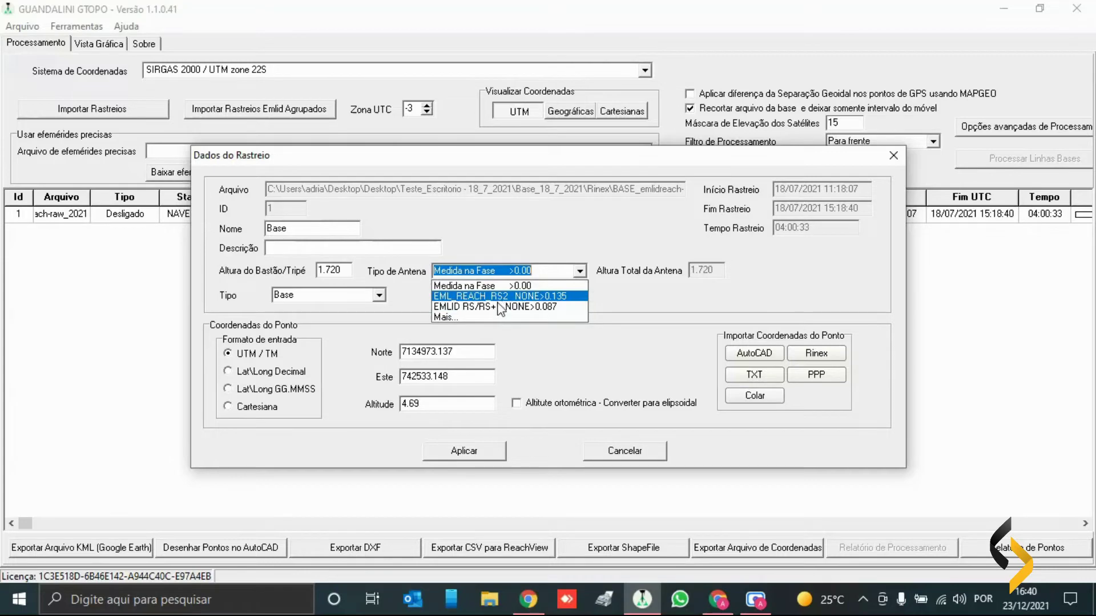
click(481, 318)
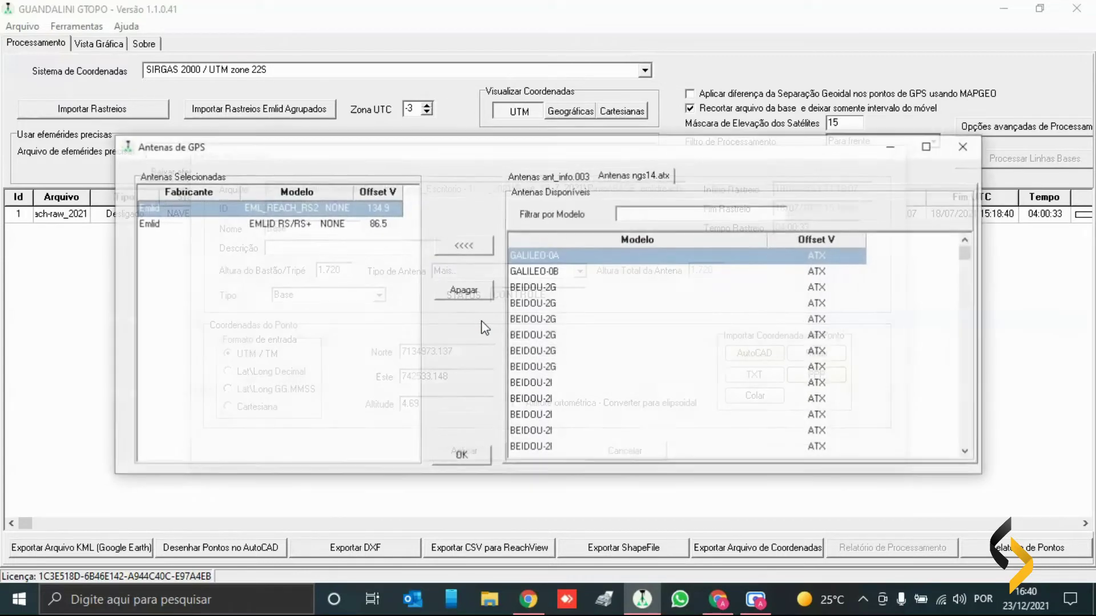
click(564, 179)
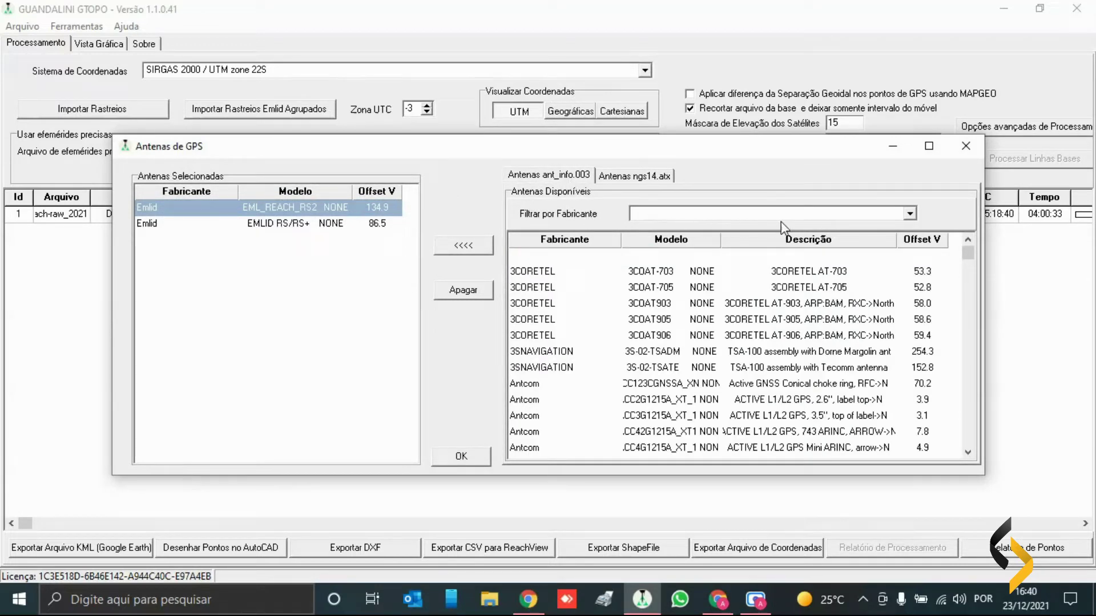
click(873, 215)
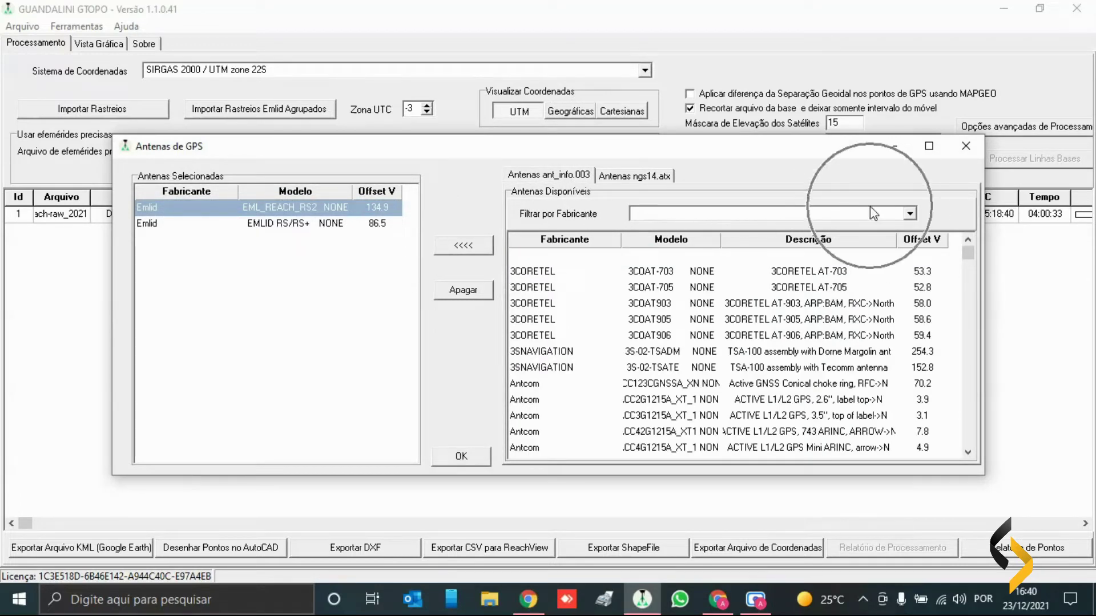
click(910, 215)
scroll(791, 269, down, 2)
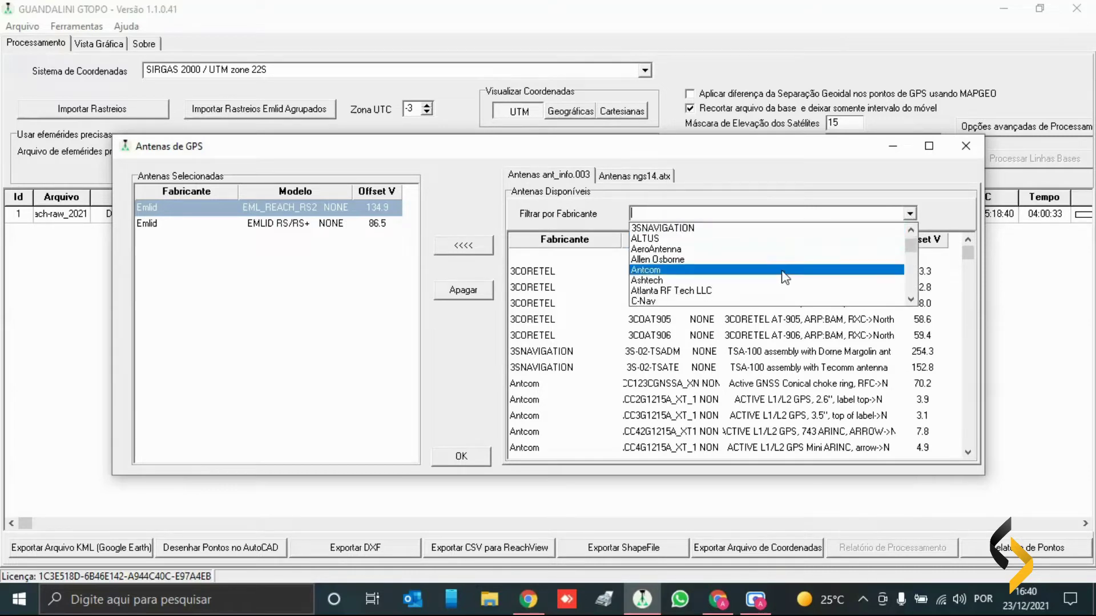
scroll(781, 279, down, 3)
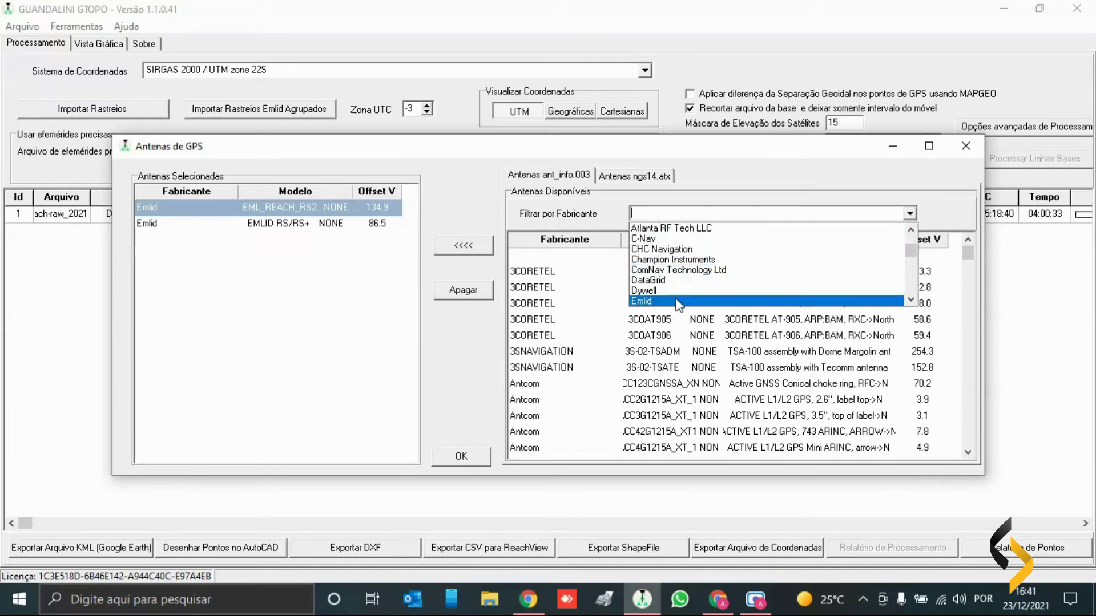
click(676, 299)
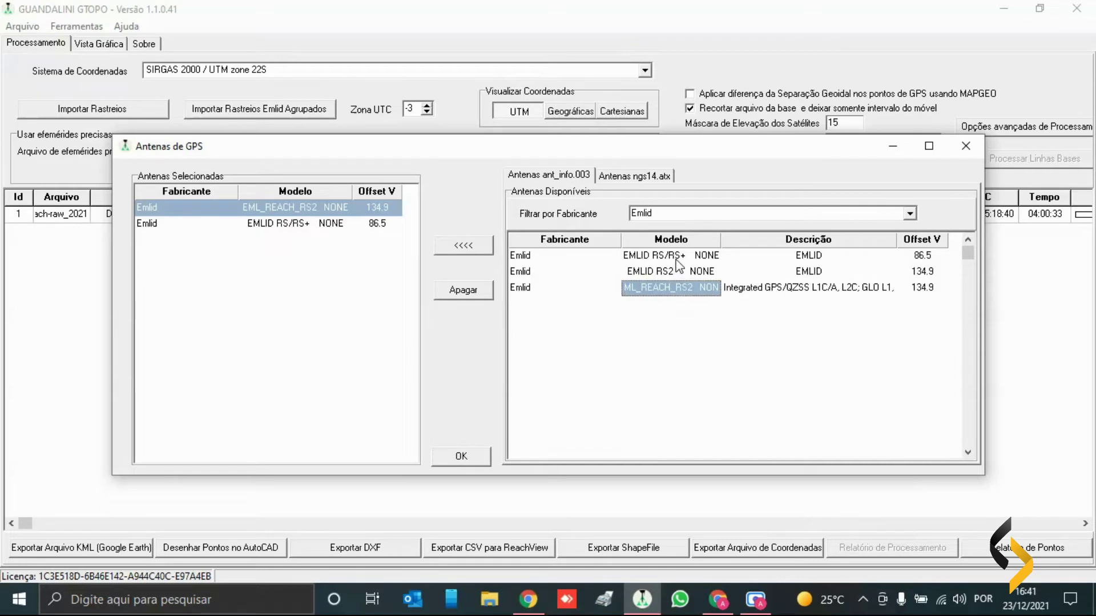
Try to add the Emlid REACH_RS2 model from the available antennas to the selected antennas.
click(676, 261)
shift+click(678, 288)
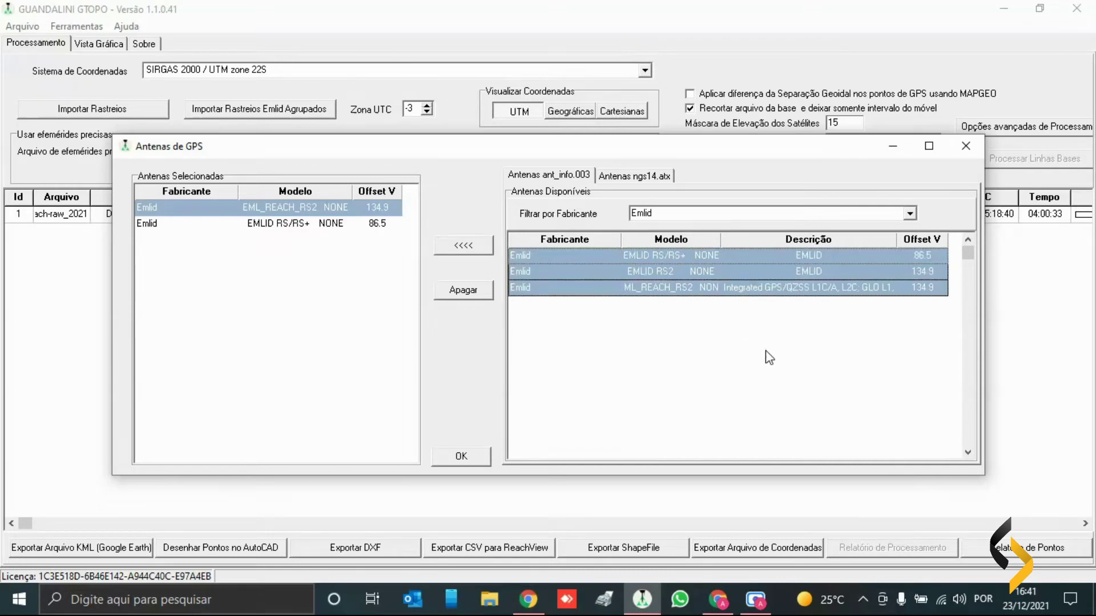
click(700, 292)
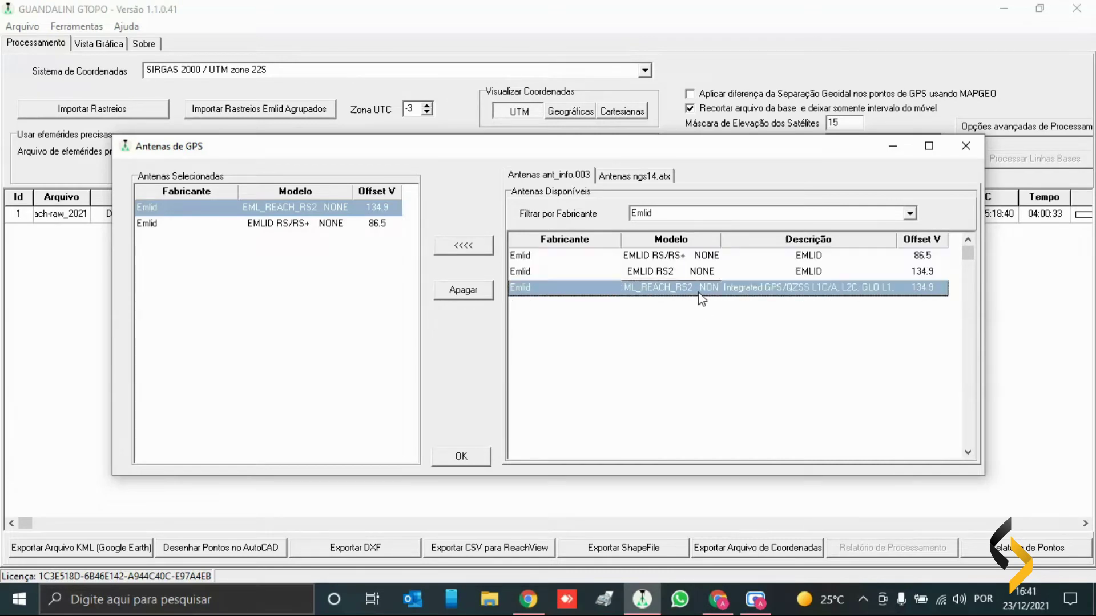
click(686, 260)
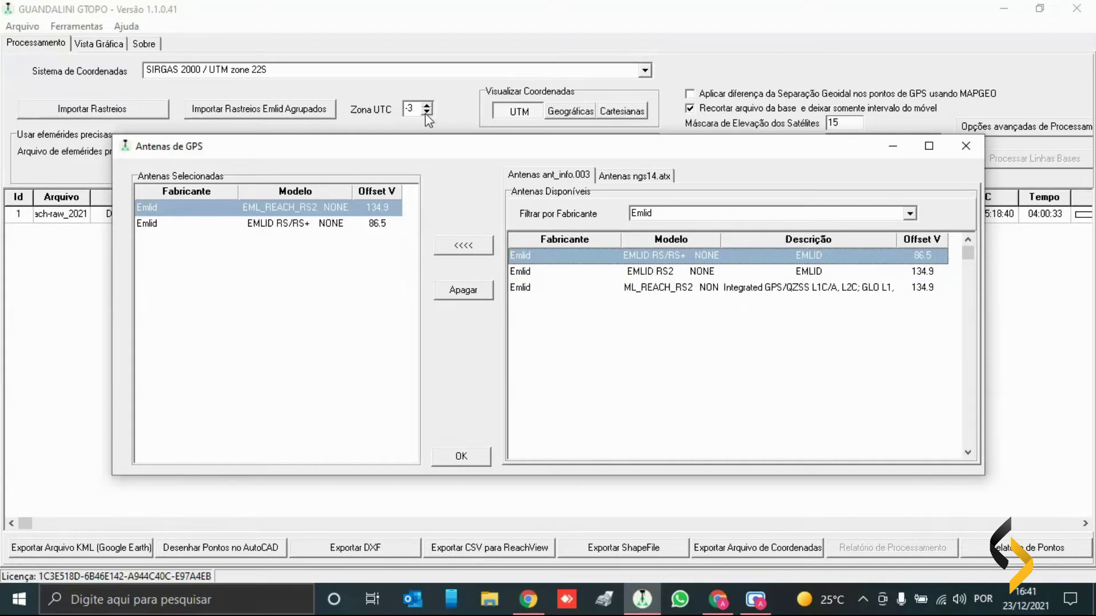
click(791, 288)
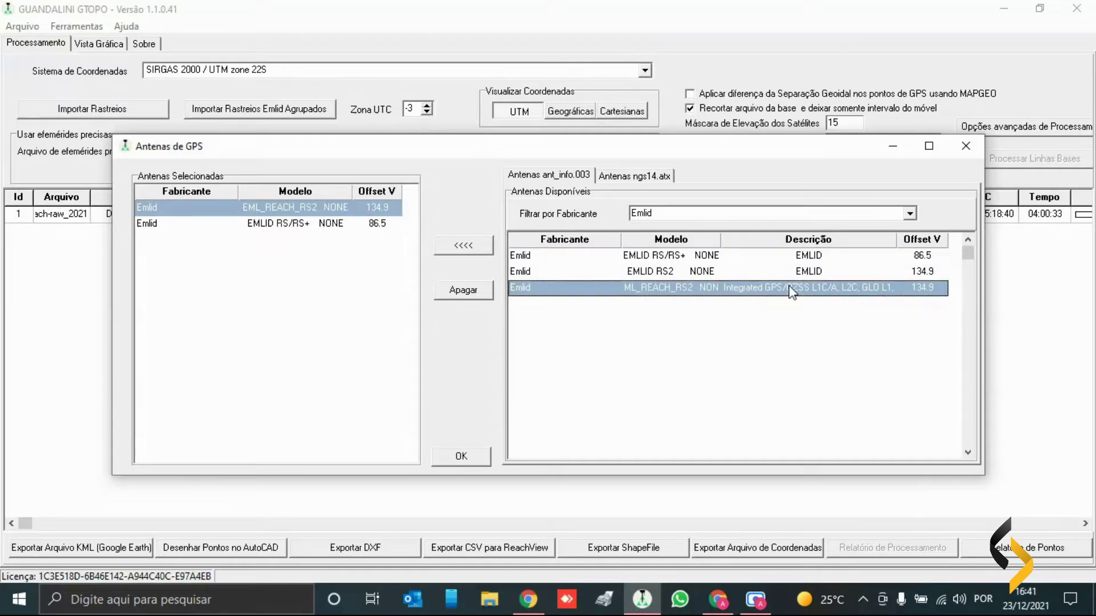
click(472, 250)
click(471, 250)
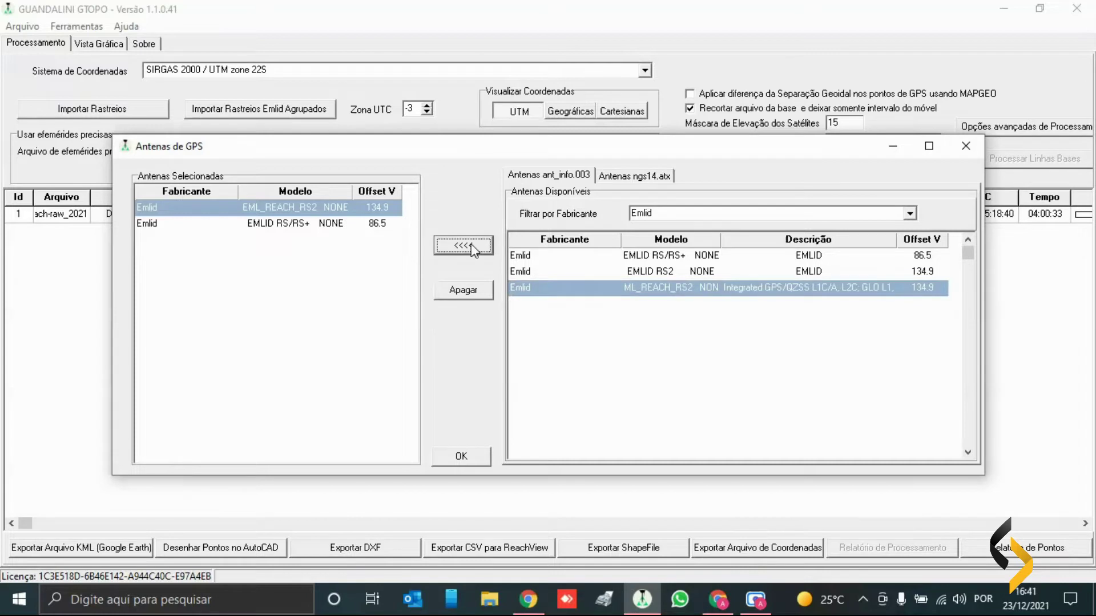
Add the EMLID RS2 antenna to the selected antennas, delete it again, and close the antenna catalogue.
click(656, 287)
click(663, 272)
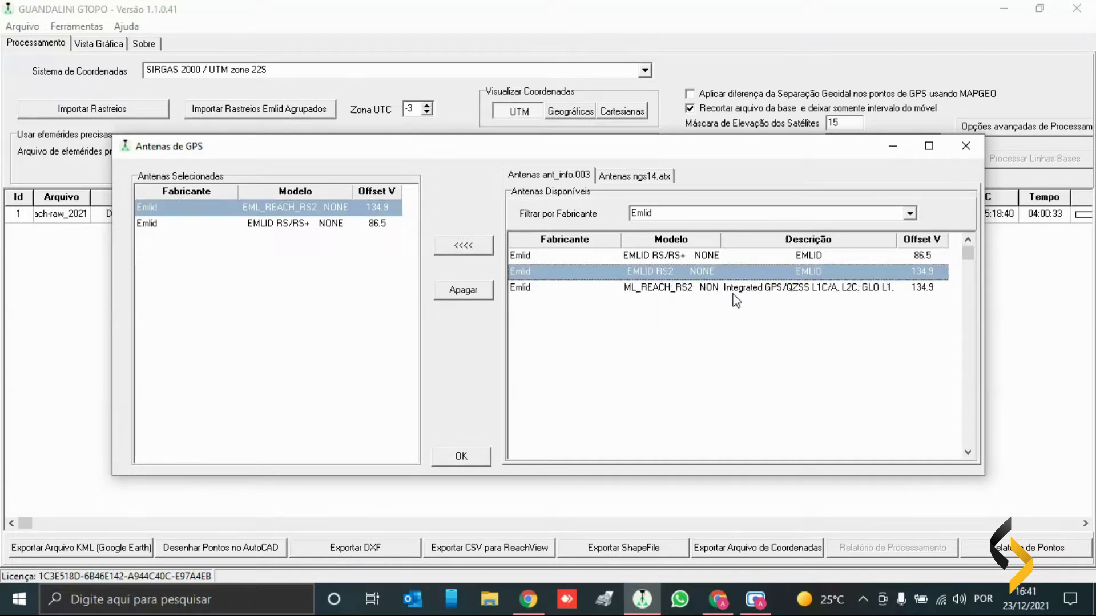
click(474, 247)
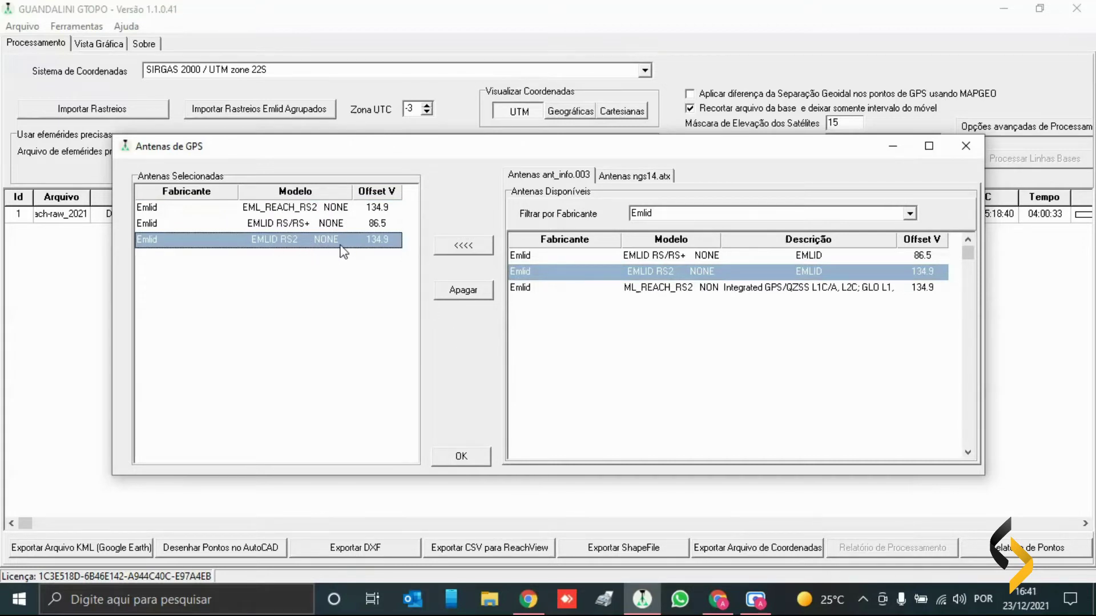
click(465, 293)
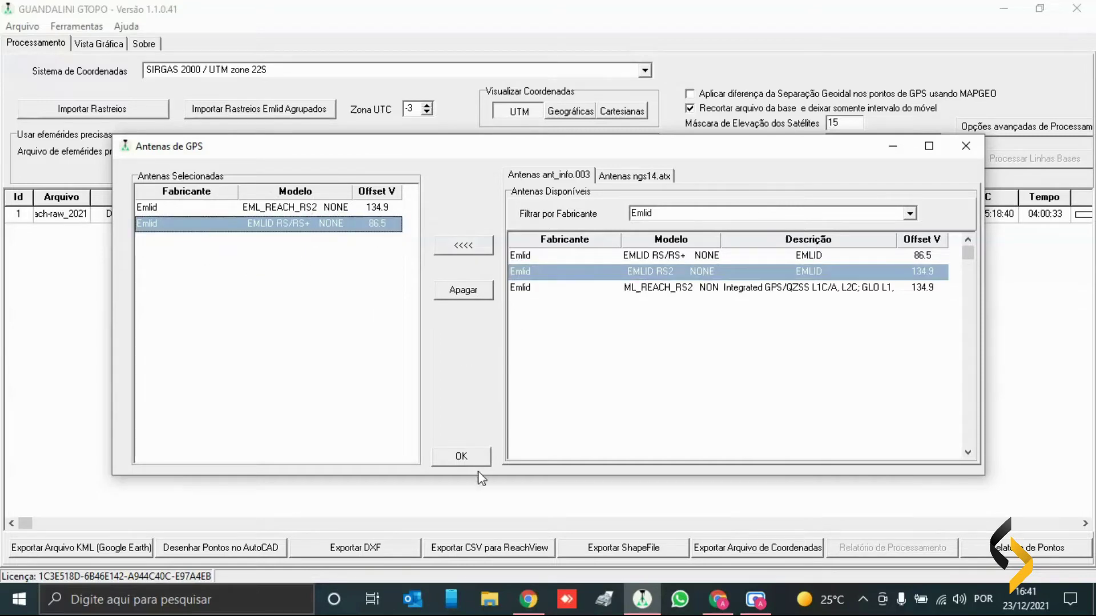
click(461, 456)
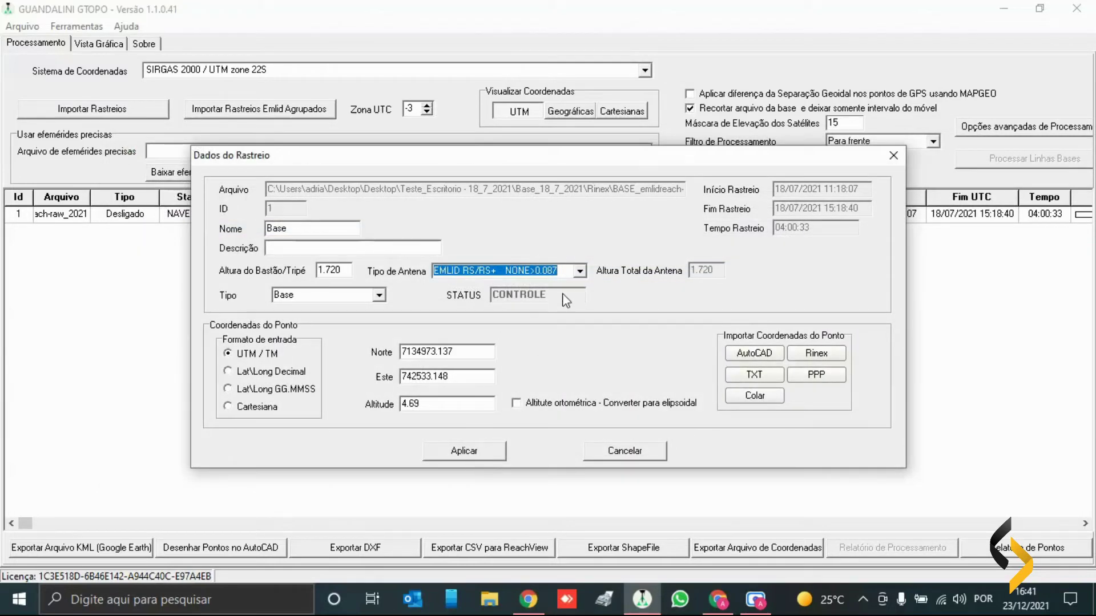
Set the base's antenna type to EML_REACH_RS2 NONE>0.135 and apply the tracking data.
click(580, 272)
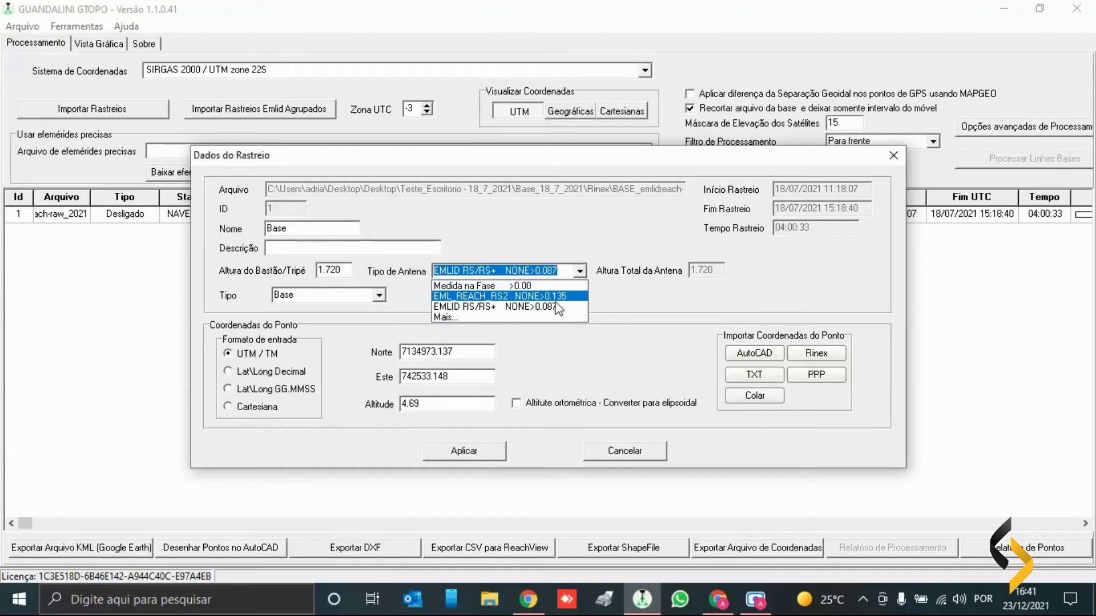
click(499, 297)
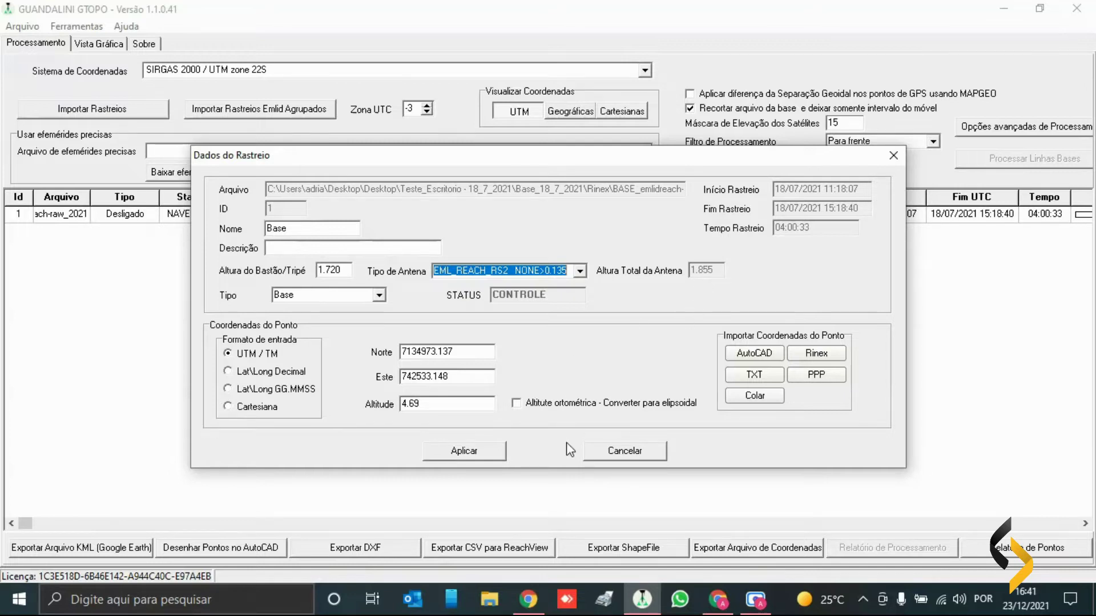
click(471, 455)
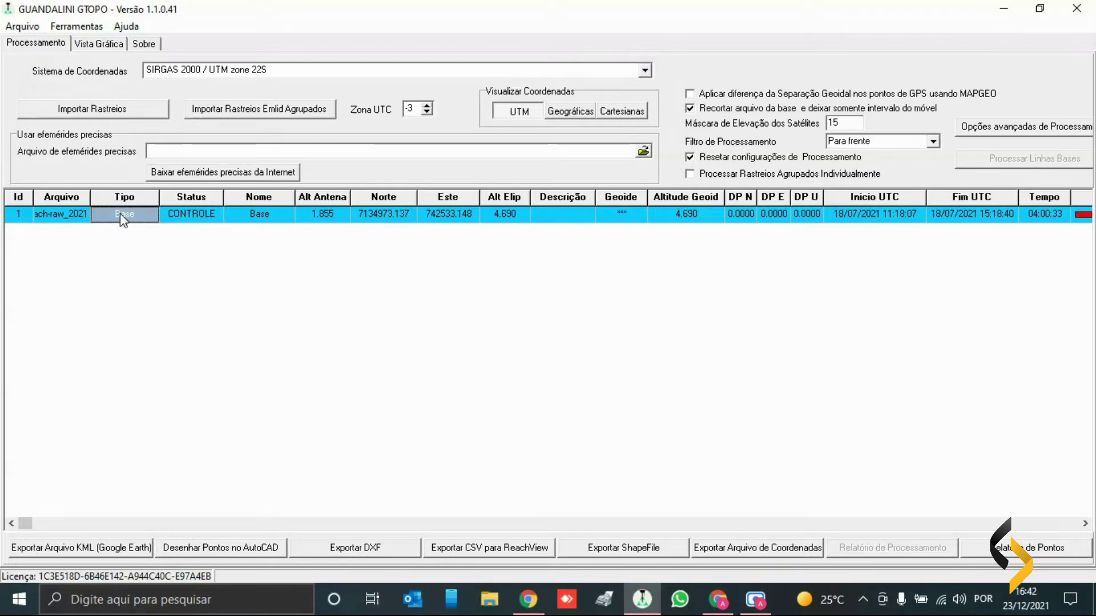
Review the base tracking's status, DP N, DP E and DP U precision columns, and tracking graph.
click(207, 222)
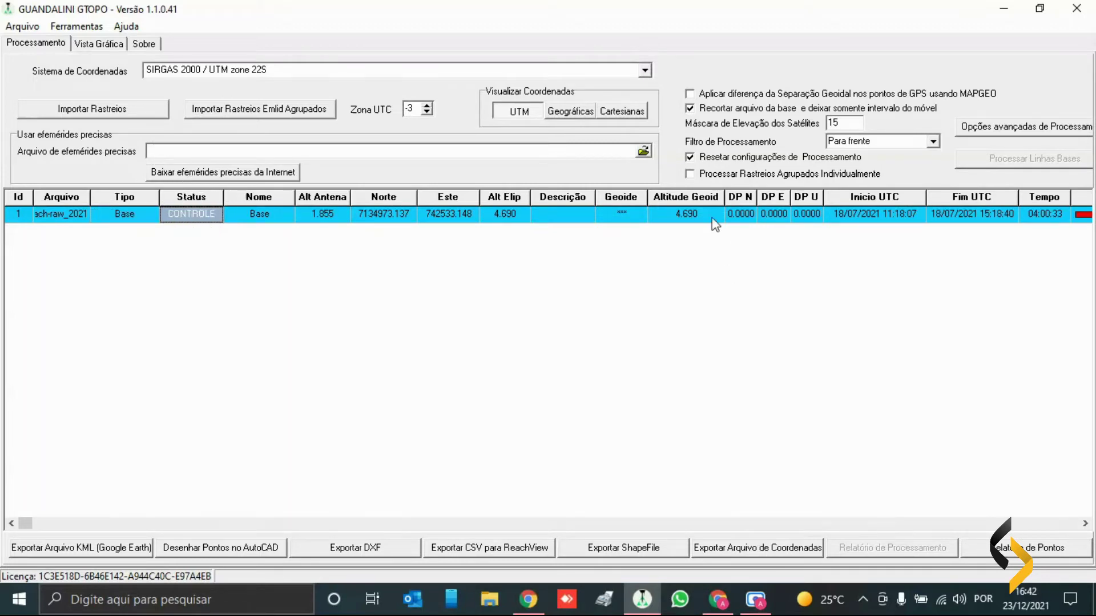
drag(744, 218, 808, 218)
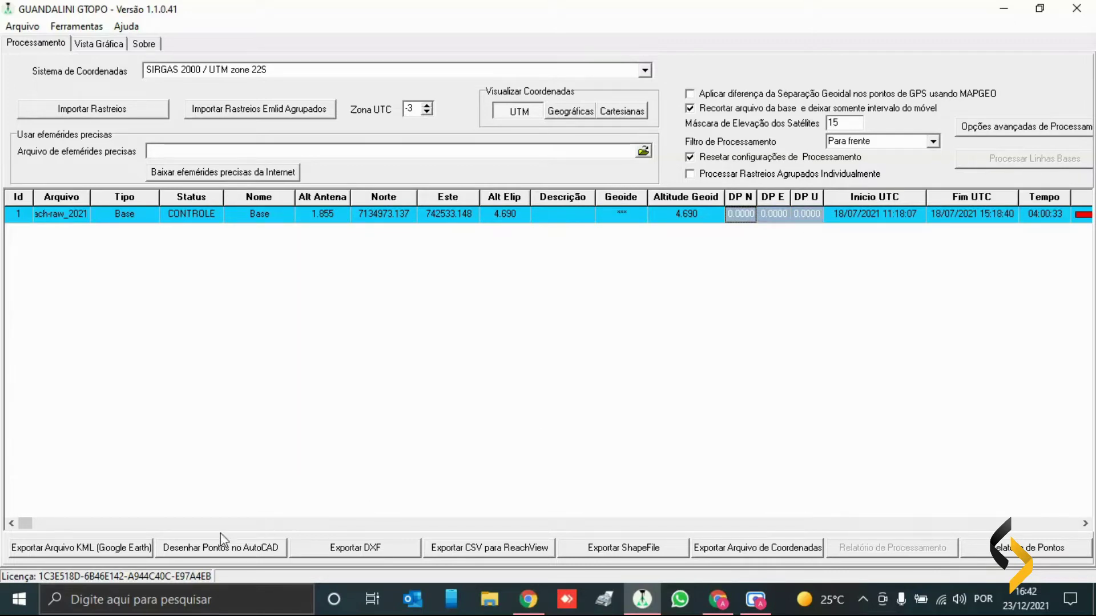
drag(28, 525, 1069, 525)
click(987, 219)
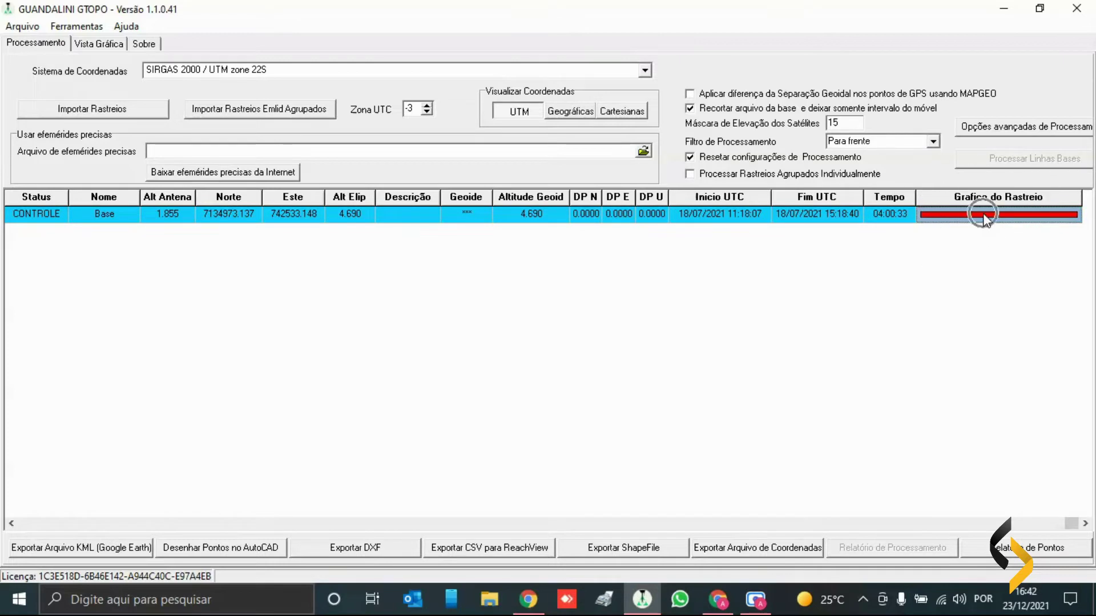
drag(1075, 530, 25, 524)
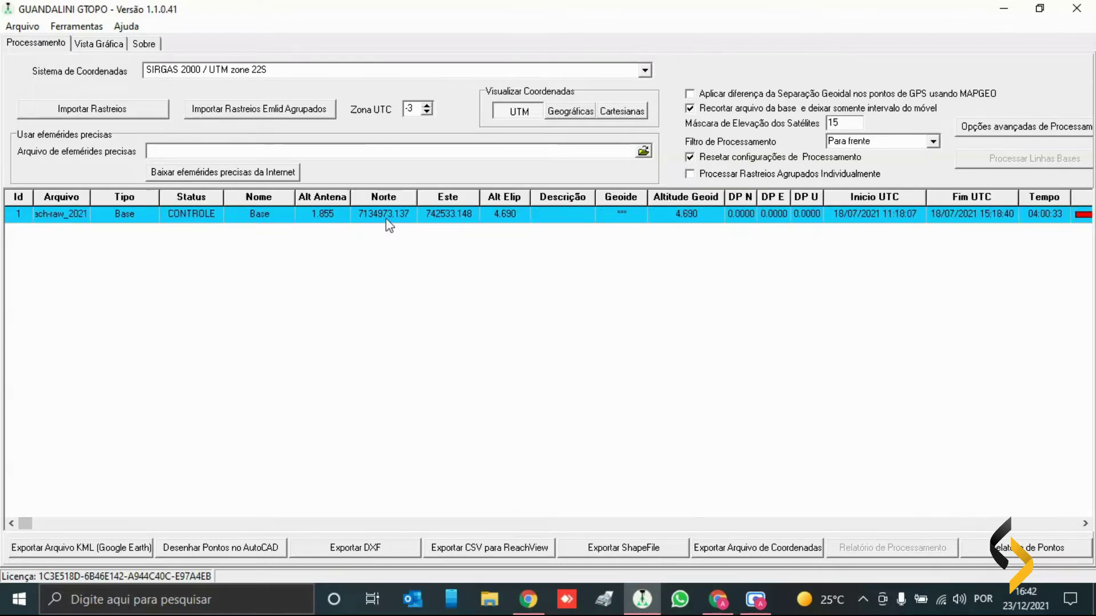
Import all ROVER_emlidreach-raw .21O files from the Rinex folder inside Rover_18_7_2021, using the Rinex (*.??o) file type.
click(123, 112)
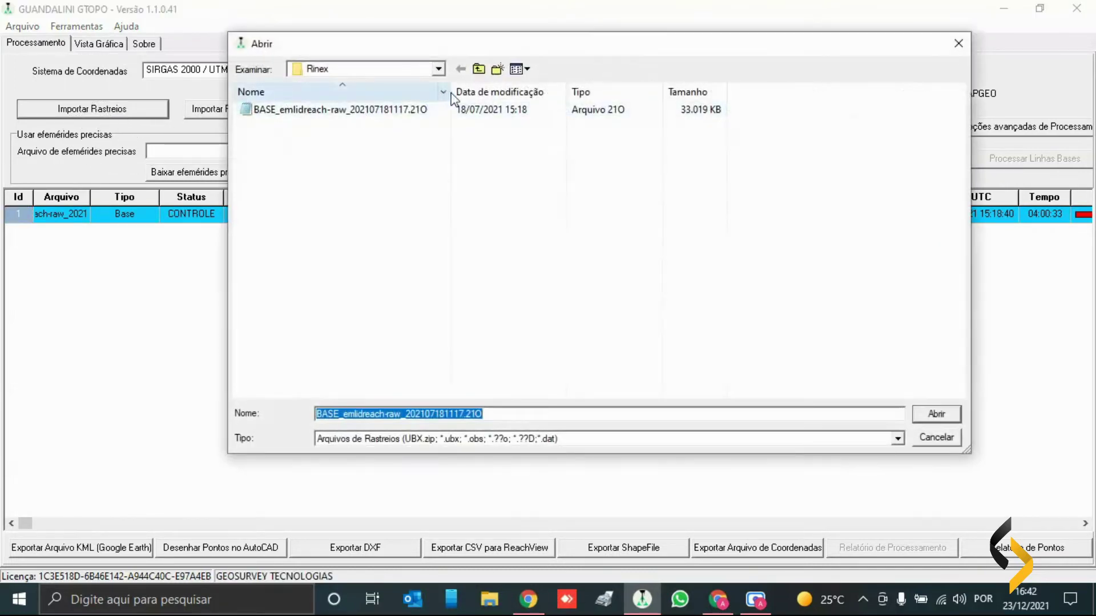
click(479, 70)
click(479, 70)
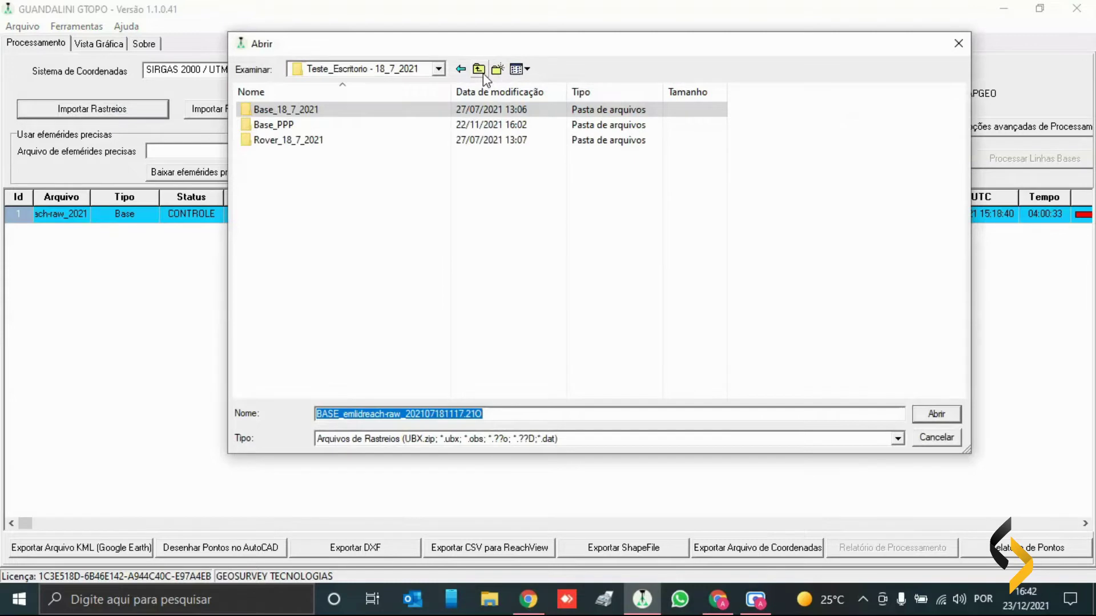
double_click(386, 143)
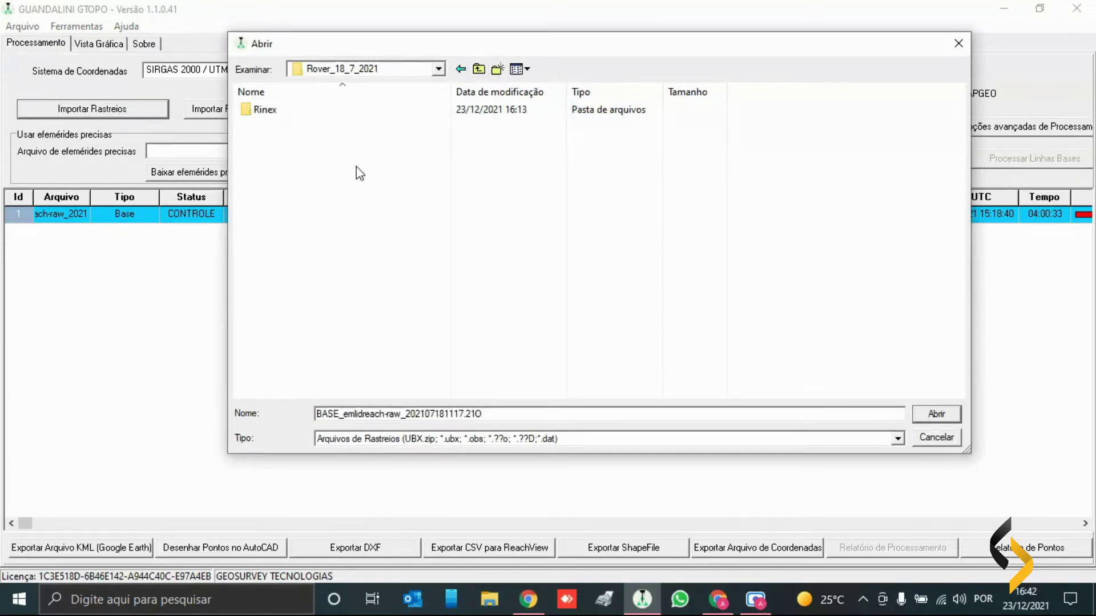
double_click(317, 110)
click(558, 444)
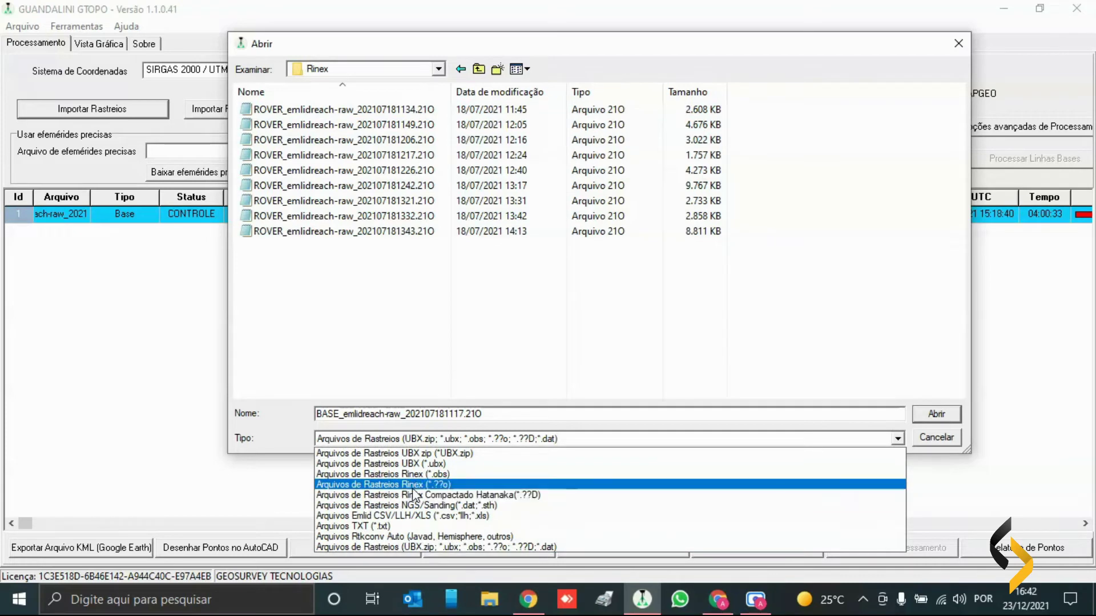
click(416, 485)
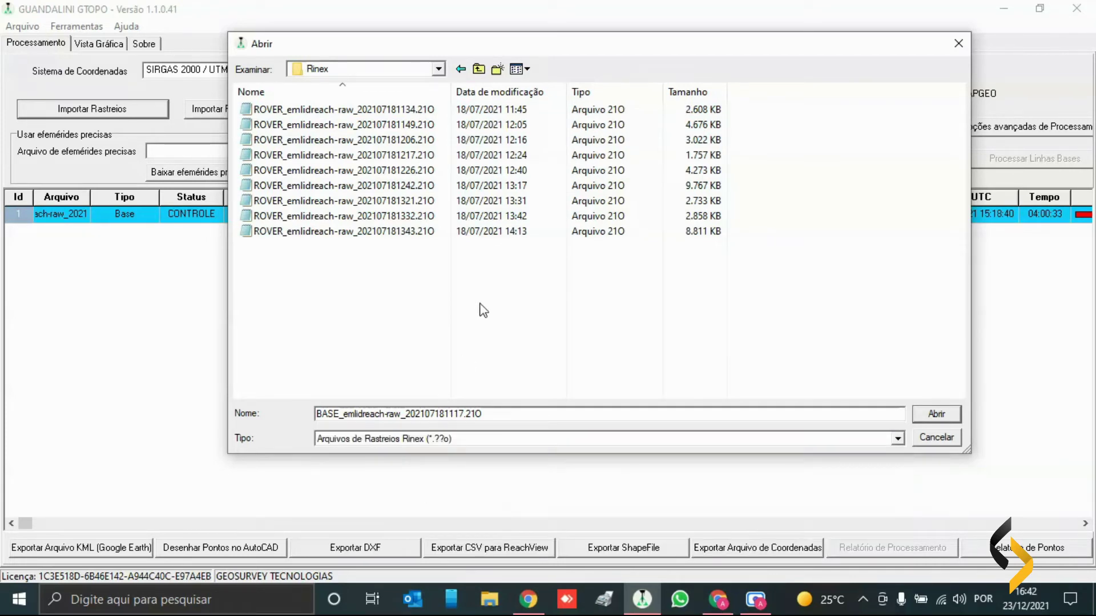
drag(481, 304, 410, 94)
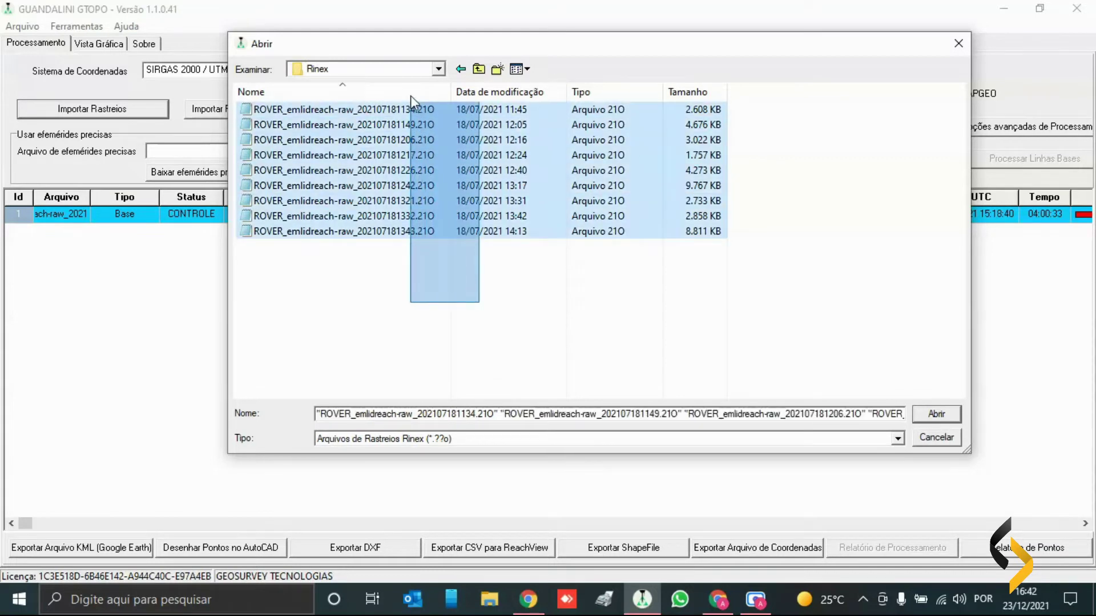
click(934, 414)
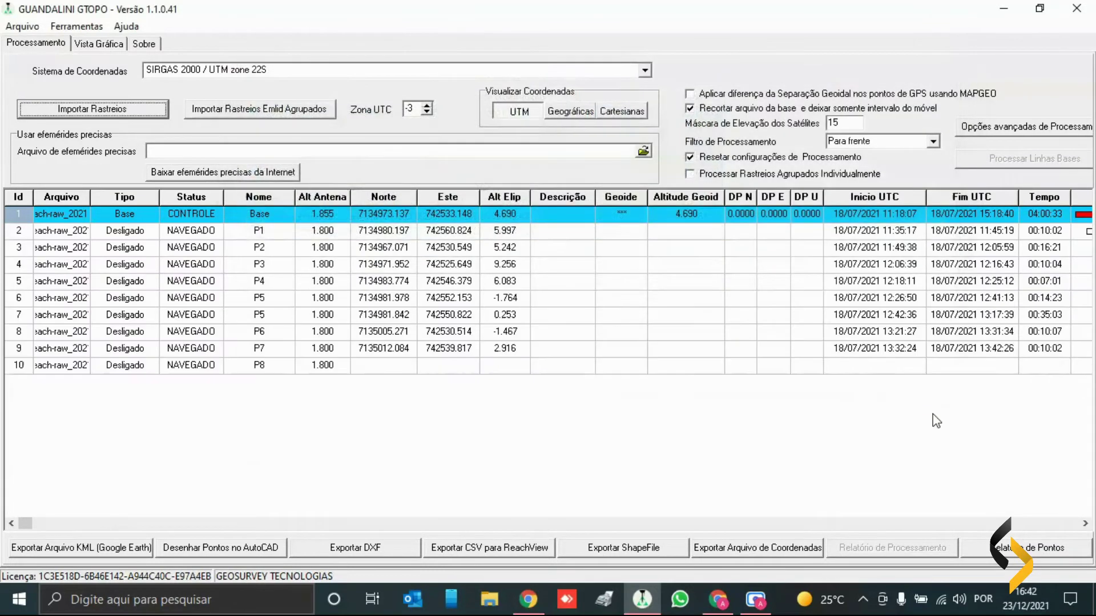
Examine the antenna heights and coordinates of the imported rover points P1 to P8.
click(343, 235)
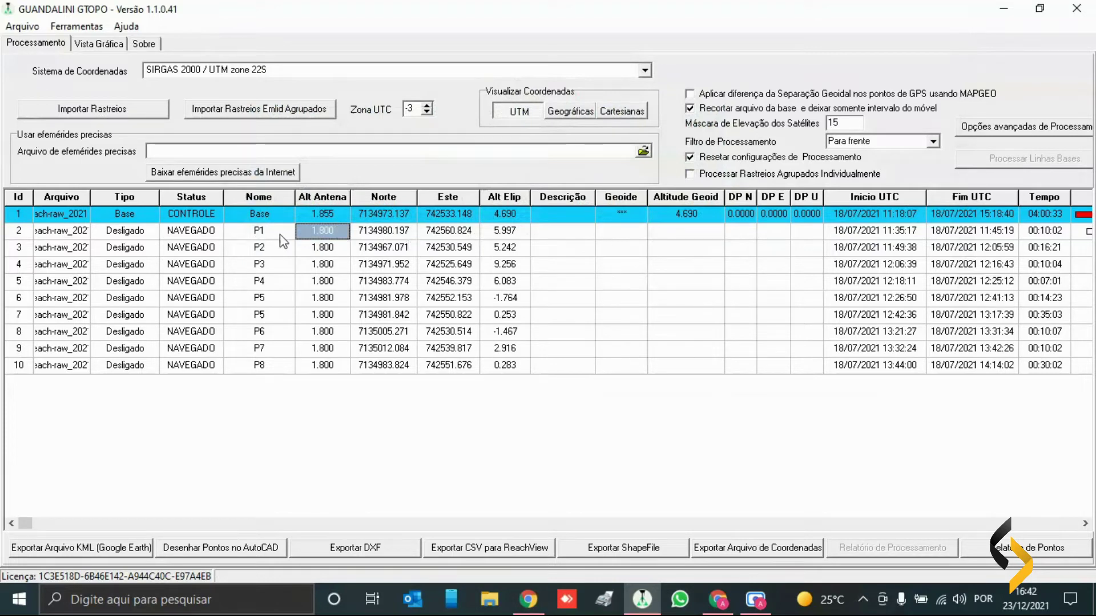
drag(333, 235, 520, 363)
click(328, 301)
drag(324, 231, 334, 372)
click(444, 459)
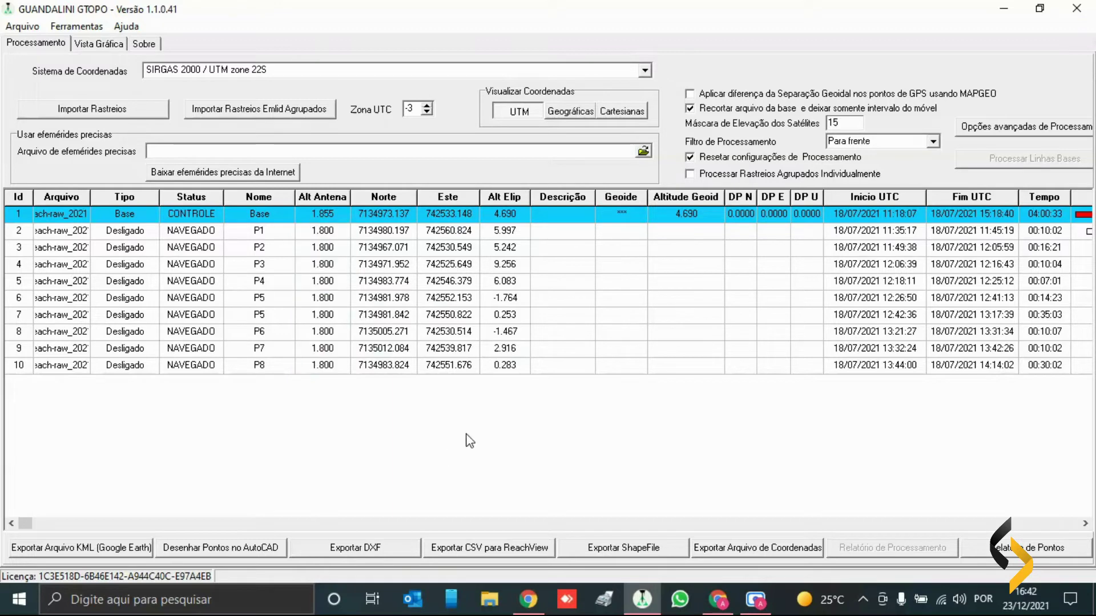
Review the commands available for the P1 tracking without applying any, and select its name.
drag(220, 231, 505, 241)
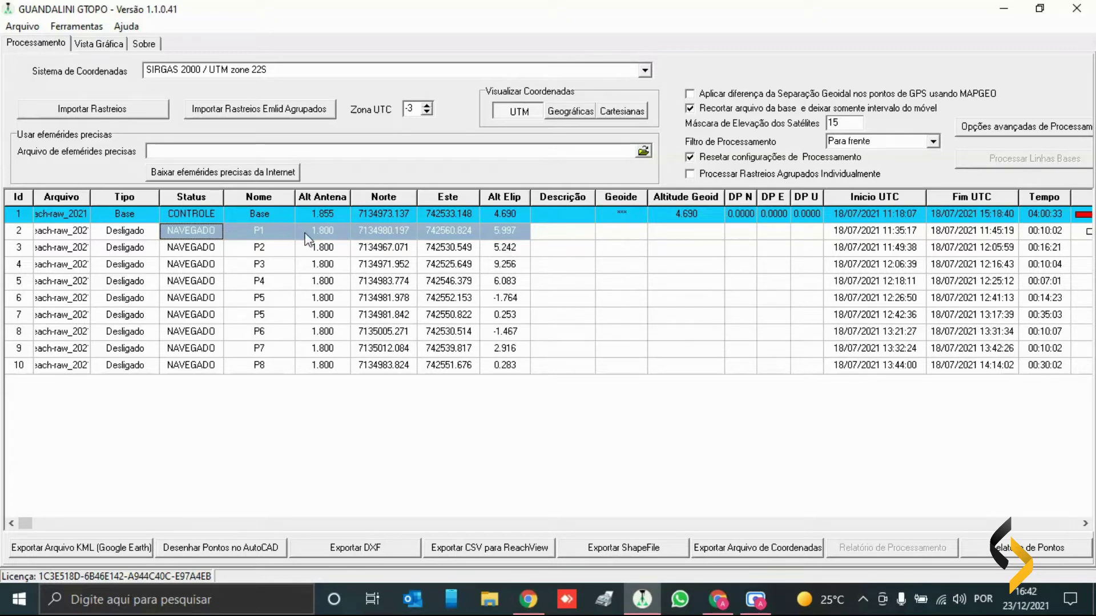
right_click(203, 234)
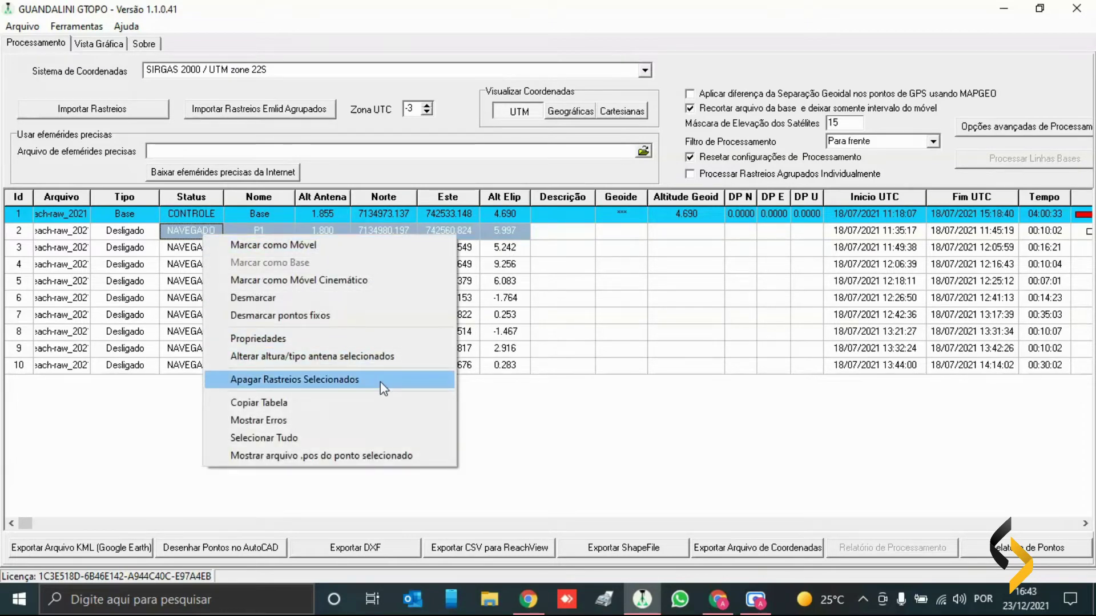
click(608, 414)
click(276, 234)
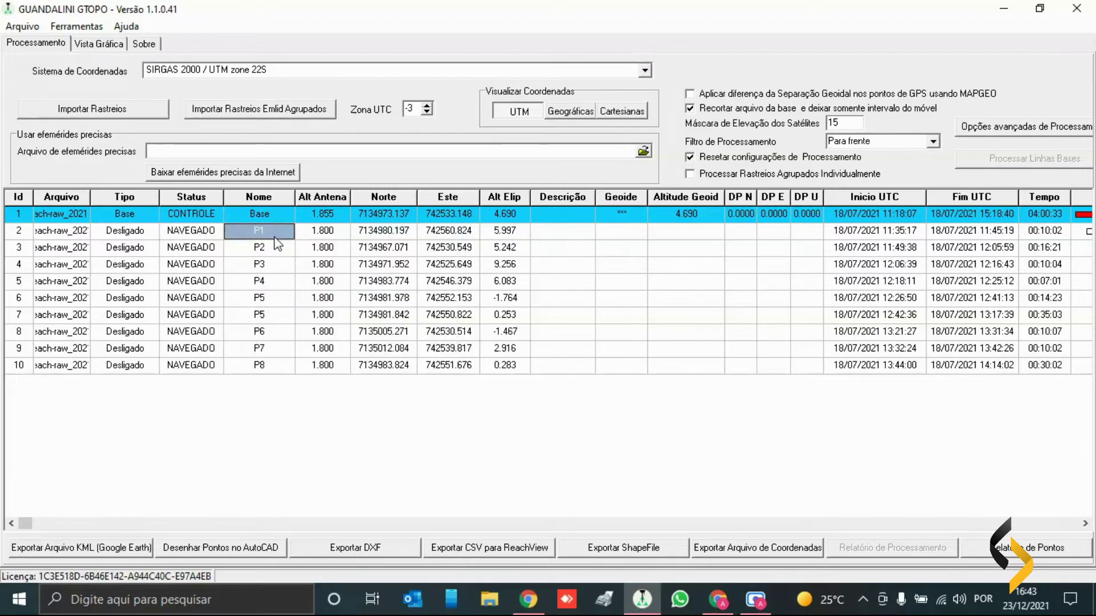
Delete the P1 tracking from the list.
key(Delete)
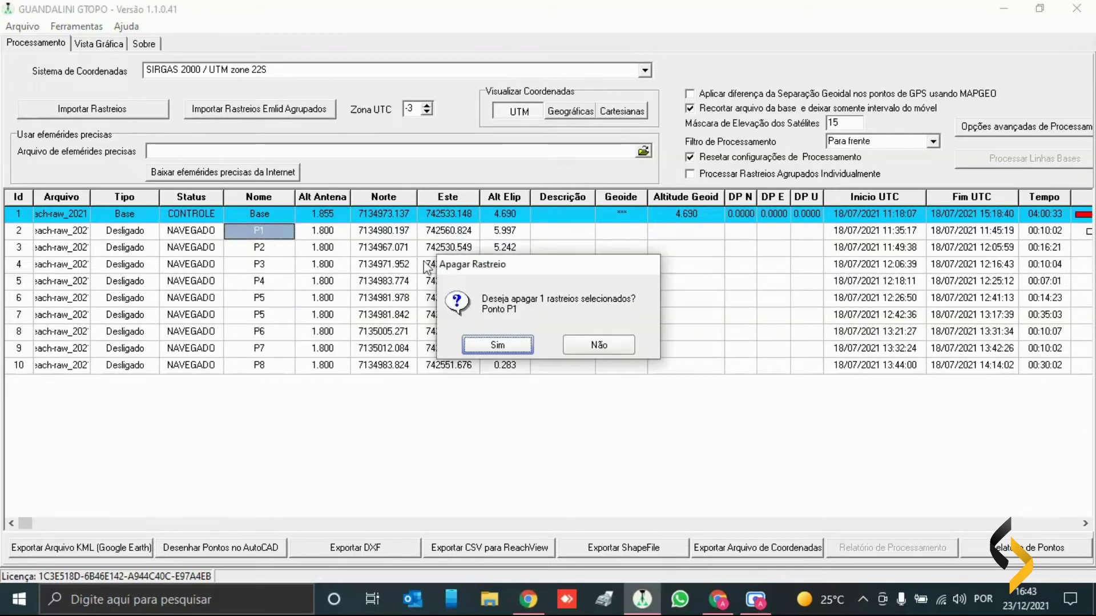
click(497, 345)
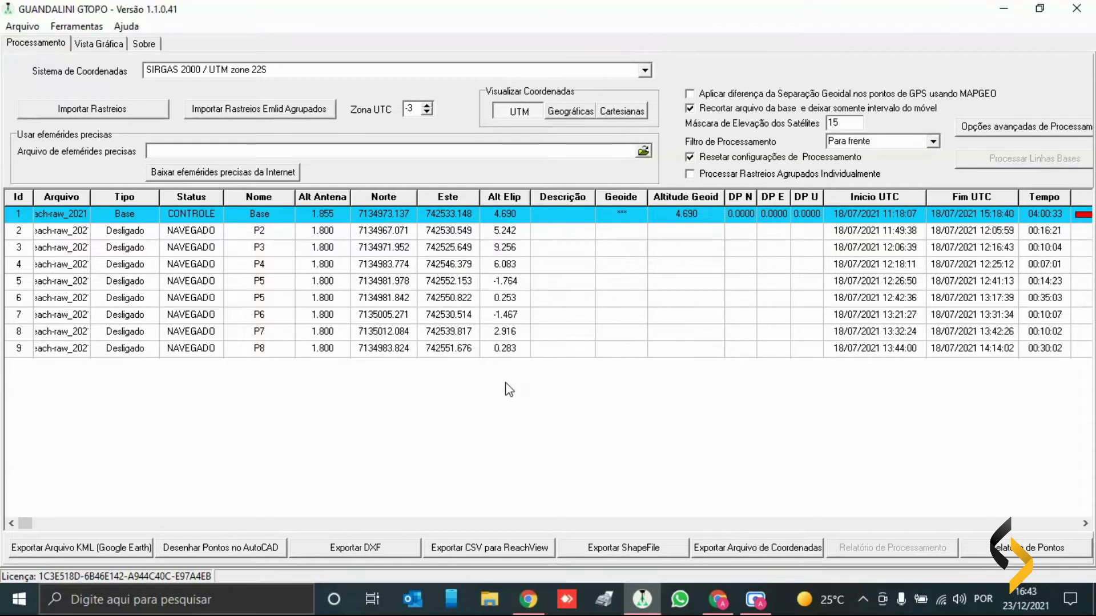
Assign the antenna type EML_REACH_RS2 NONE>0.135 to all rover trackings from P2 to P8.
drag(330, 233, 329, 353)
right_click(329, 354)
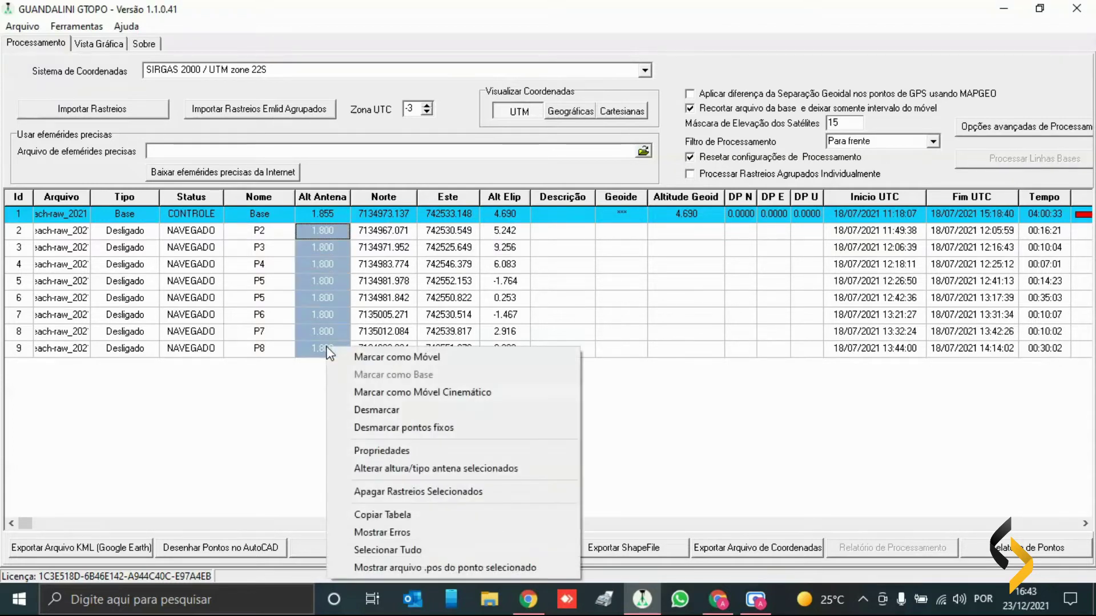
click(497, 468)
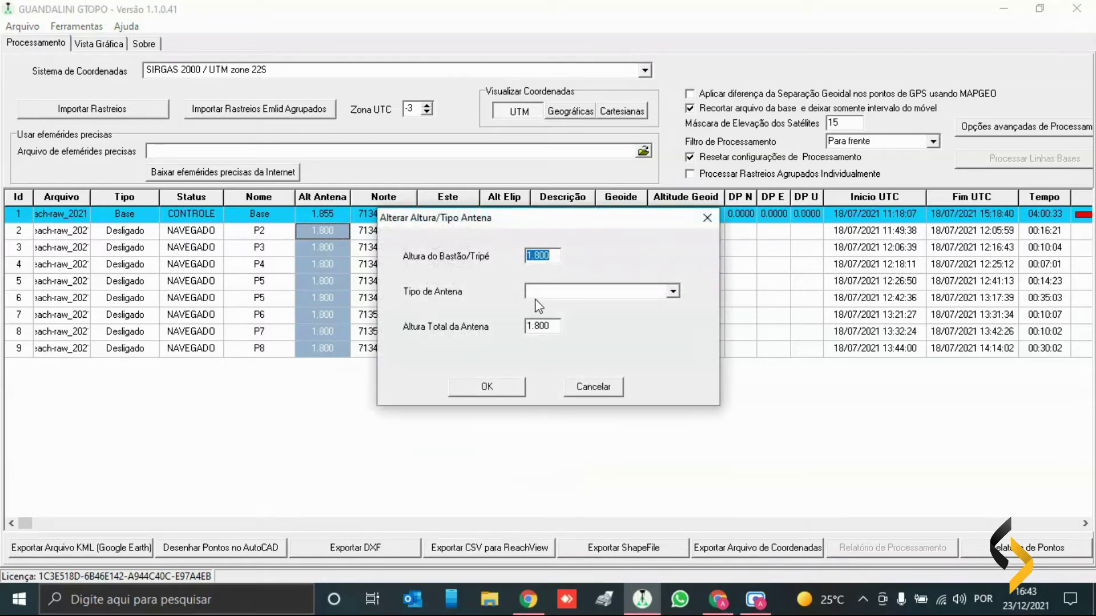
click(615, 386)
right_click(330, 316)
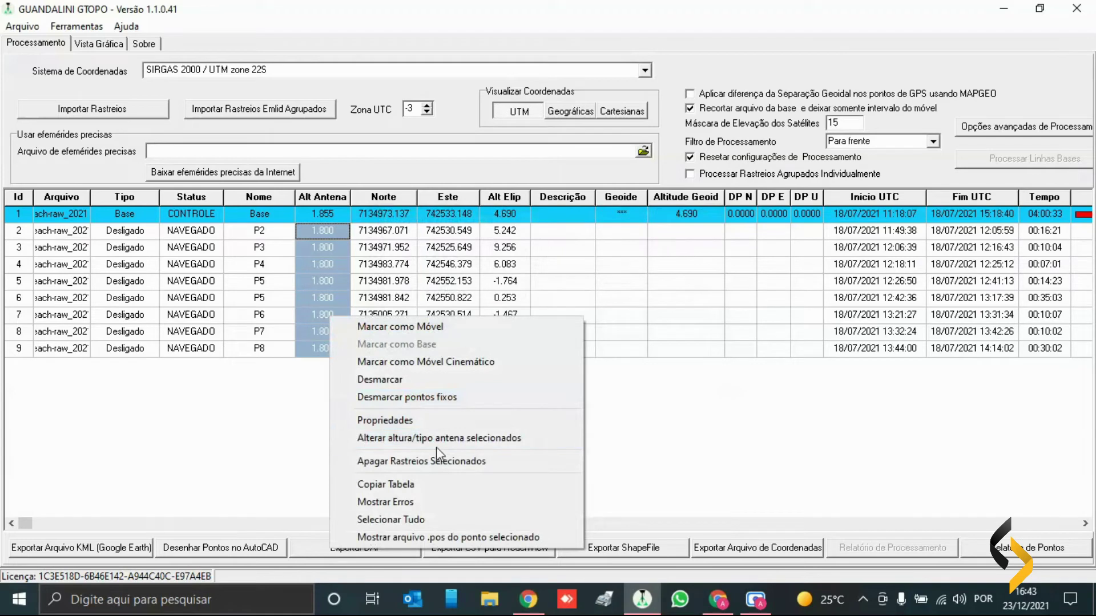
click(499, 438)
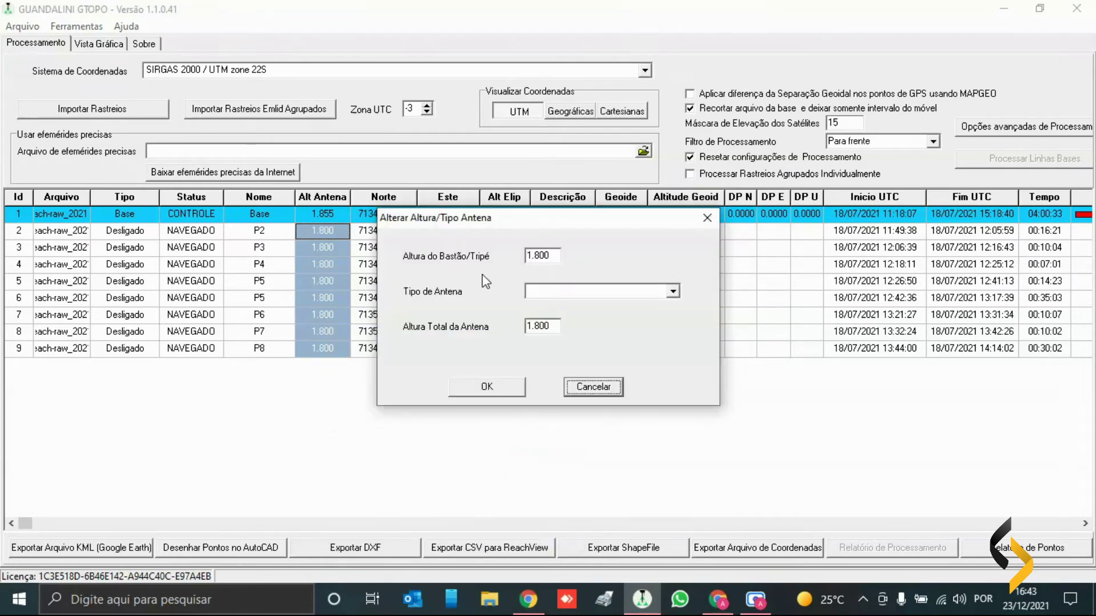
click(673, 292)
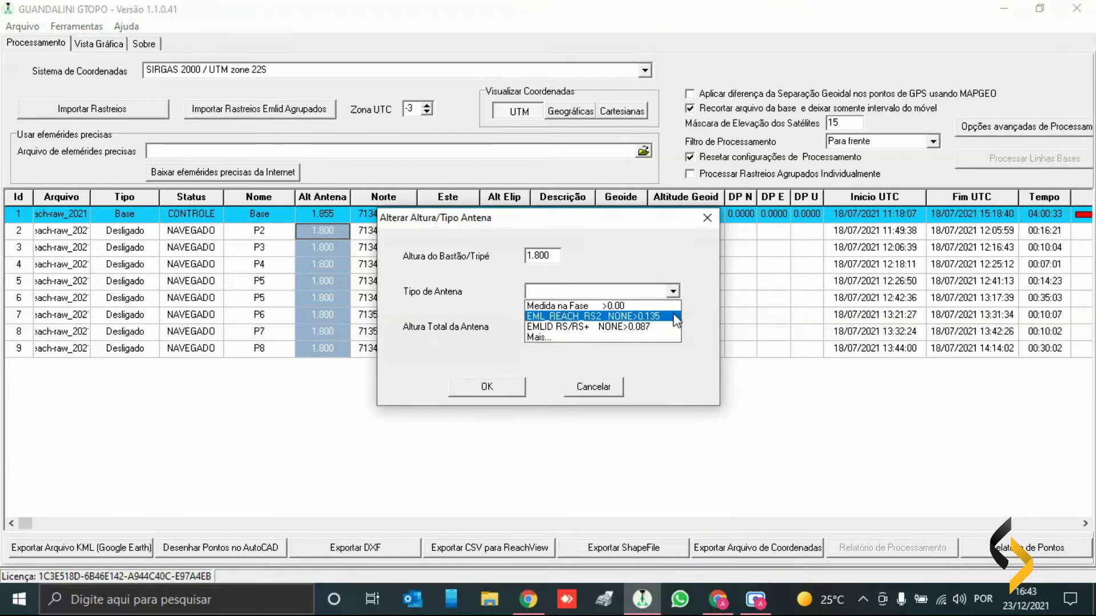
click(657, 316)
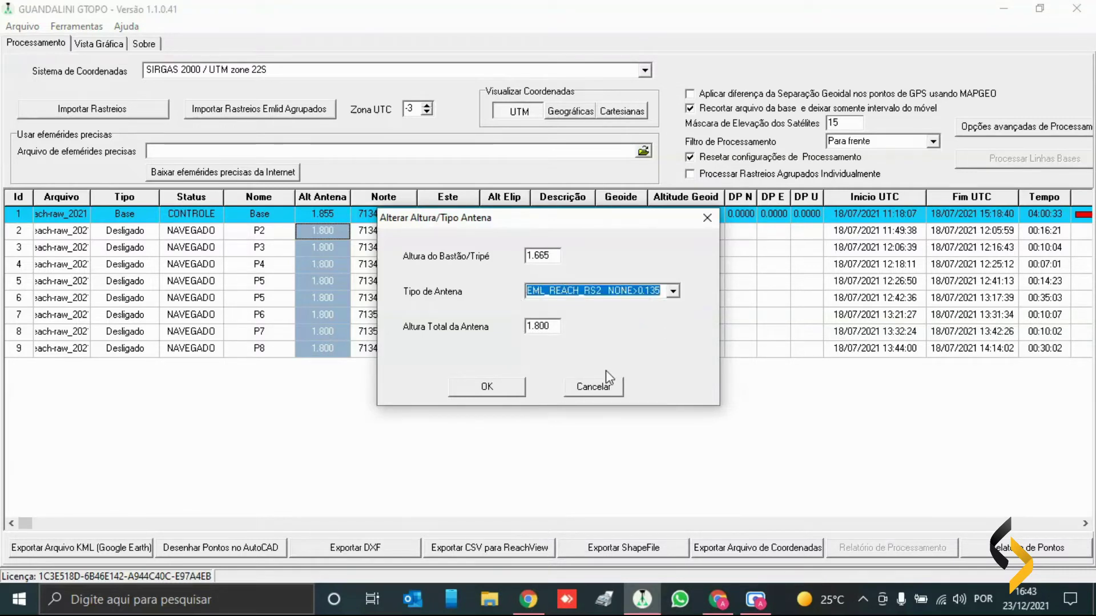
click(487, 387)
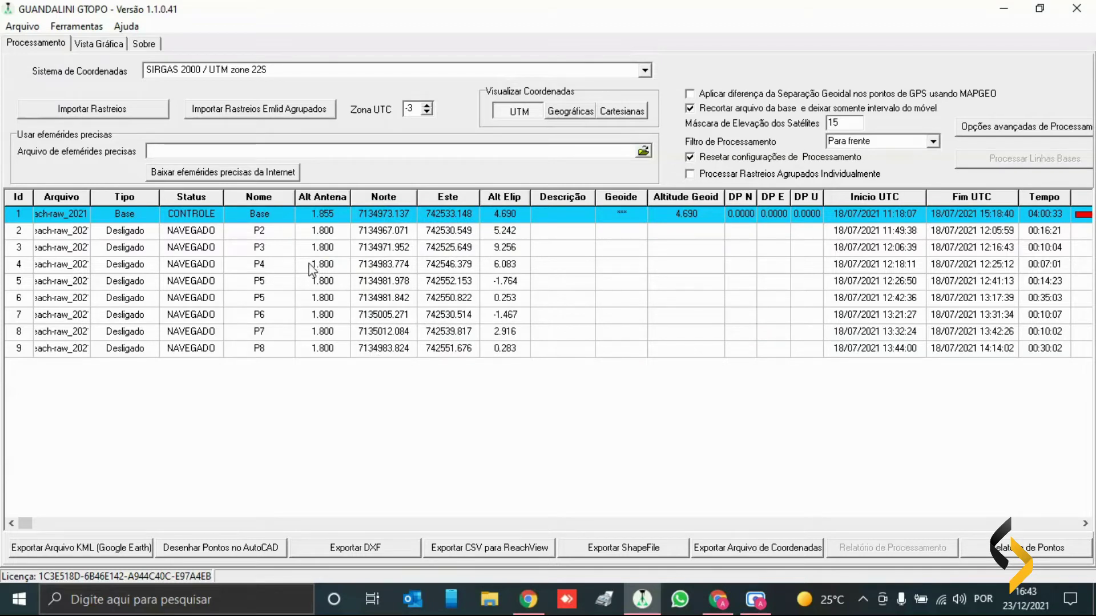
Mark all rover trackings from P2 to P8 as Móvel and check their type and status columns.
drag(254, 231, 254, 346)
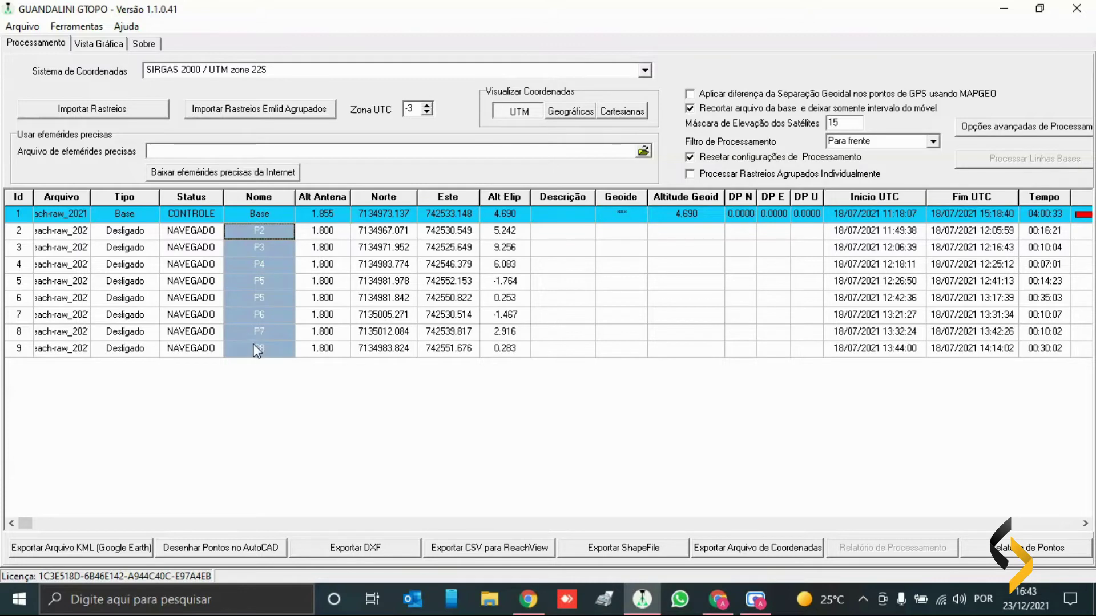
right_click(256, 348)
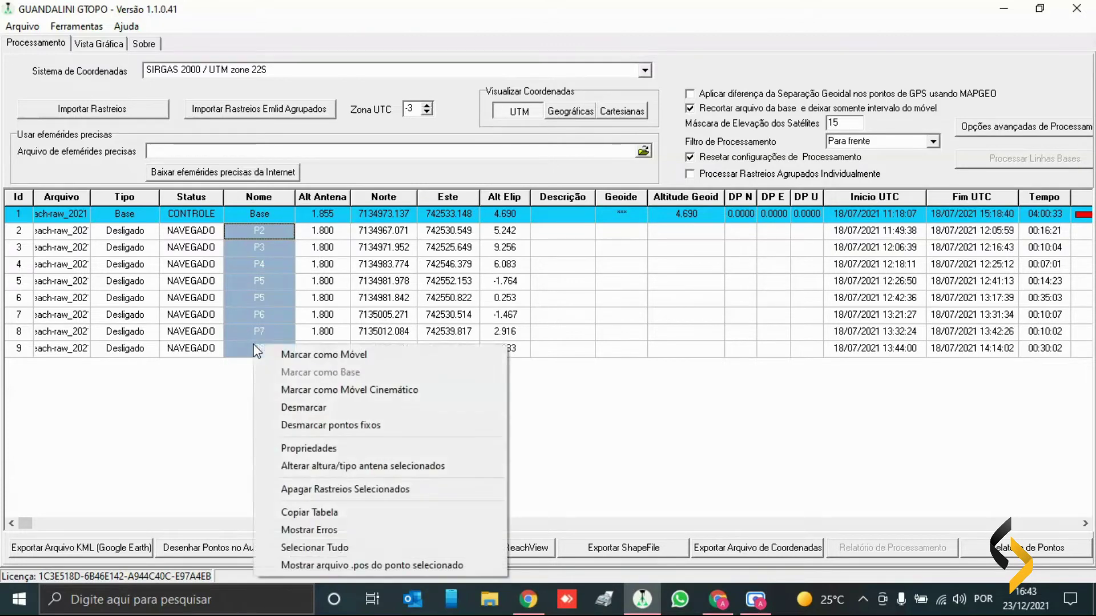
click(369, 362)
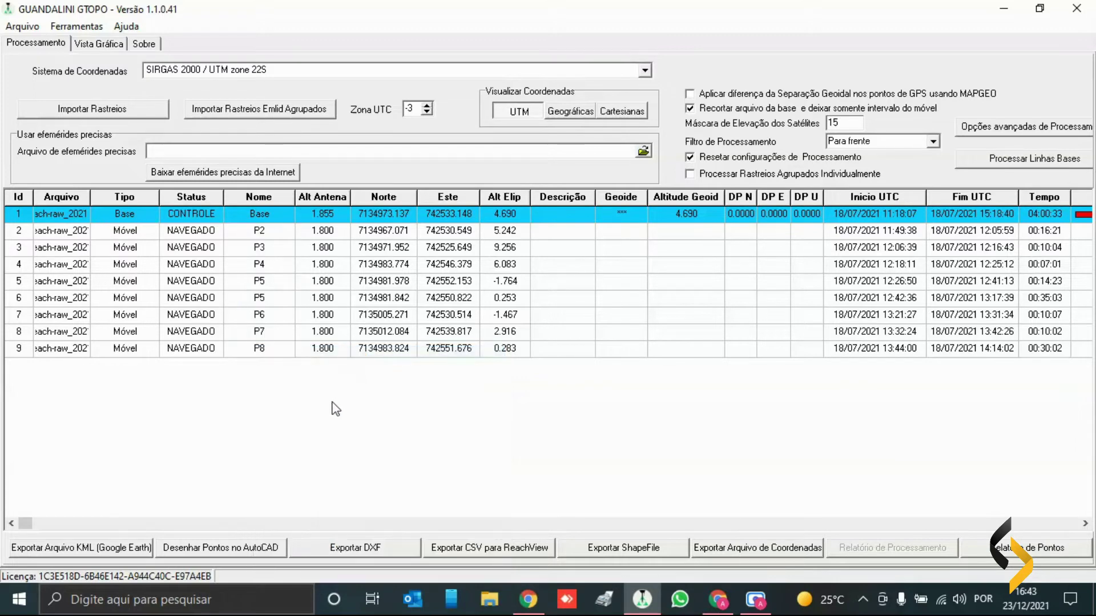
drag(138, 233, 140, 345)
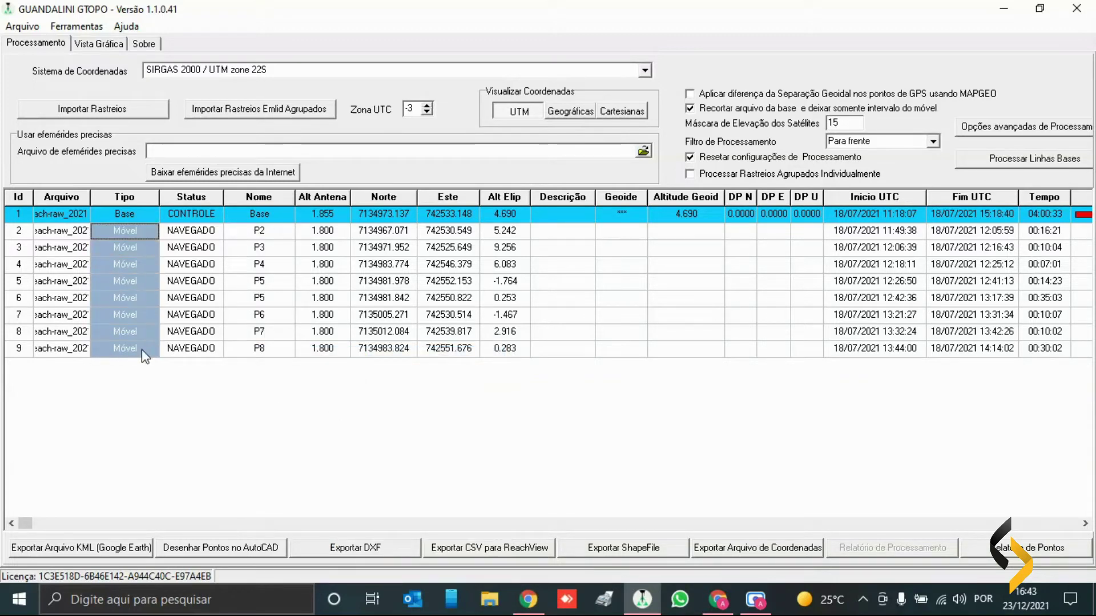
drag(193, 233, 201, 350)
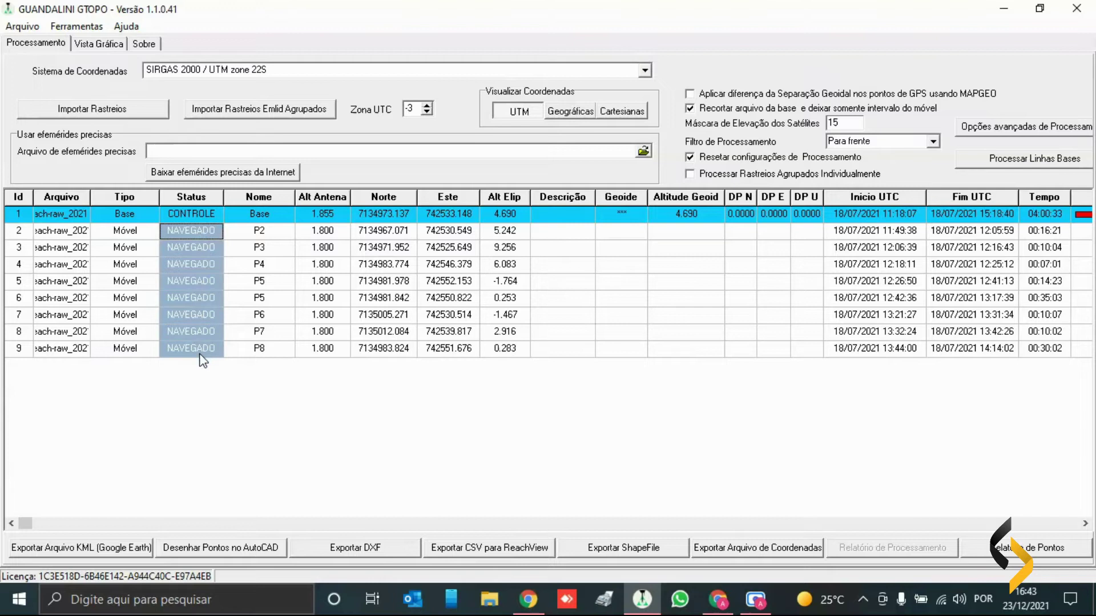
click(469, 438)
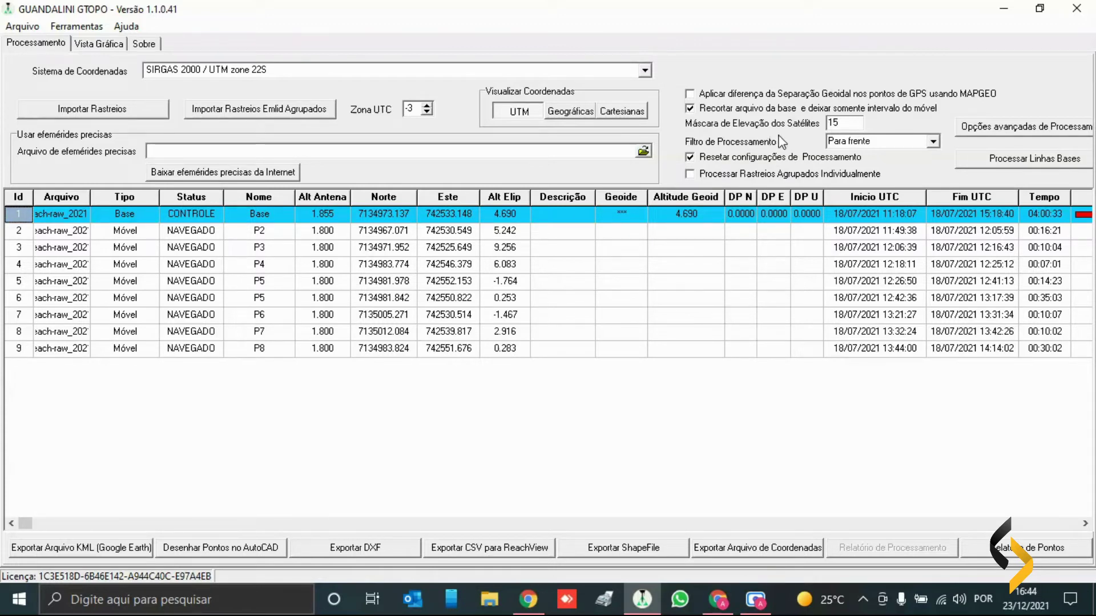
Set the geoid model to hgeoHNOR2020 and return to the processing settings.
click(758, 98)
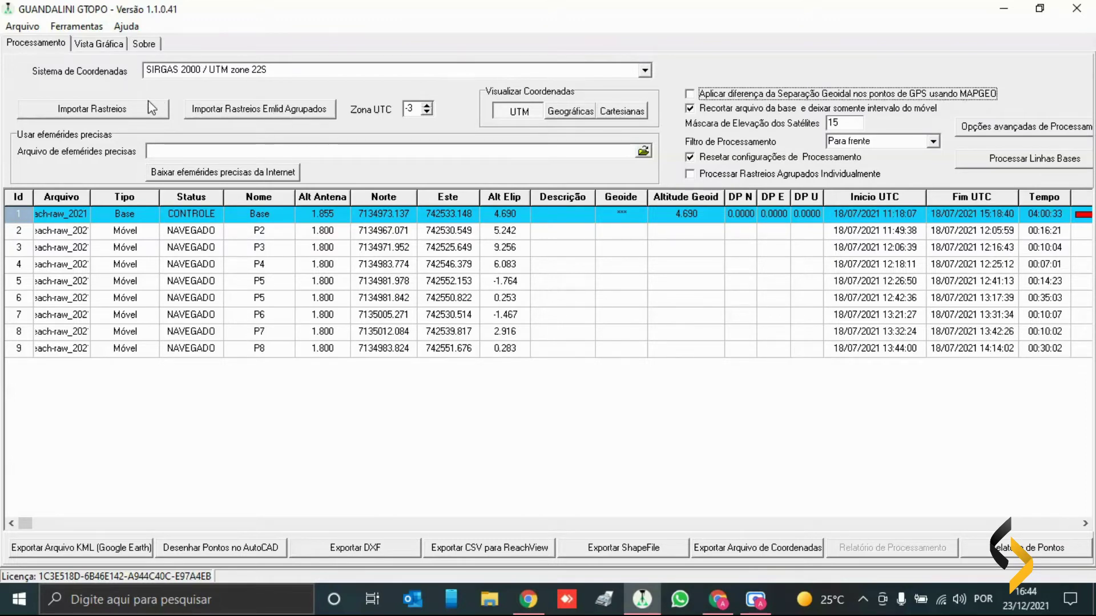
click(149, 44)
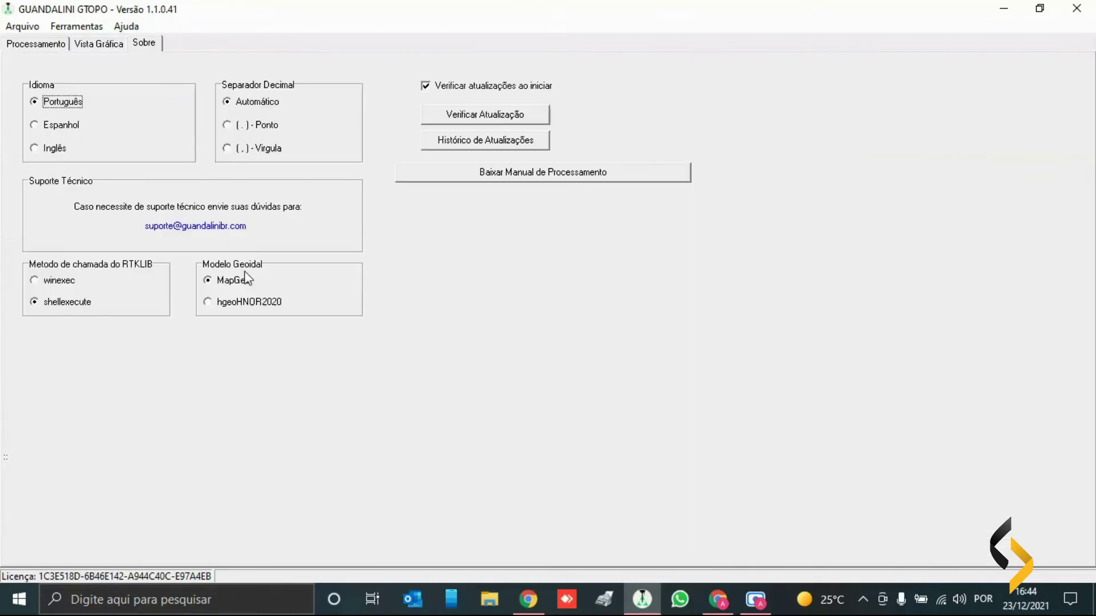
click(233, 286)
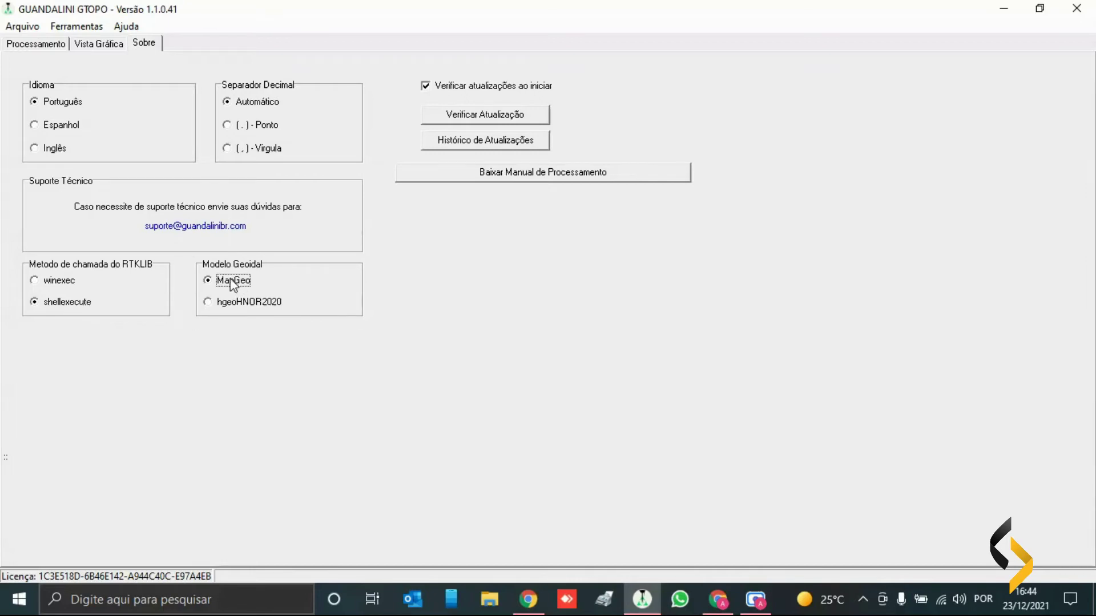
click(244, 308)
click(244, 305)
click(226, 288)
click(225, 283)
click(231, 306)
click(251, 302)
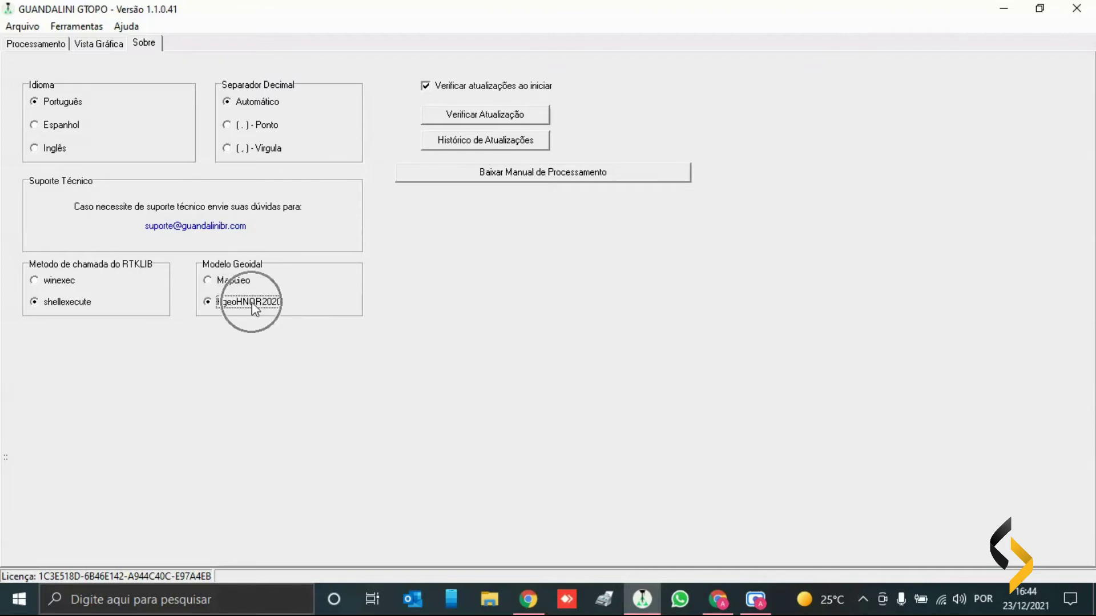
click(50, 44)
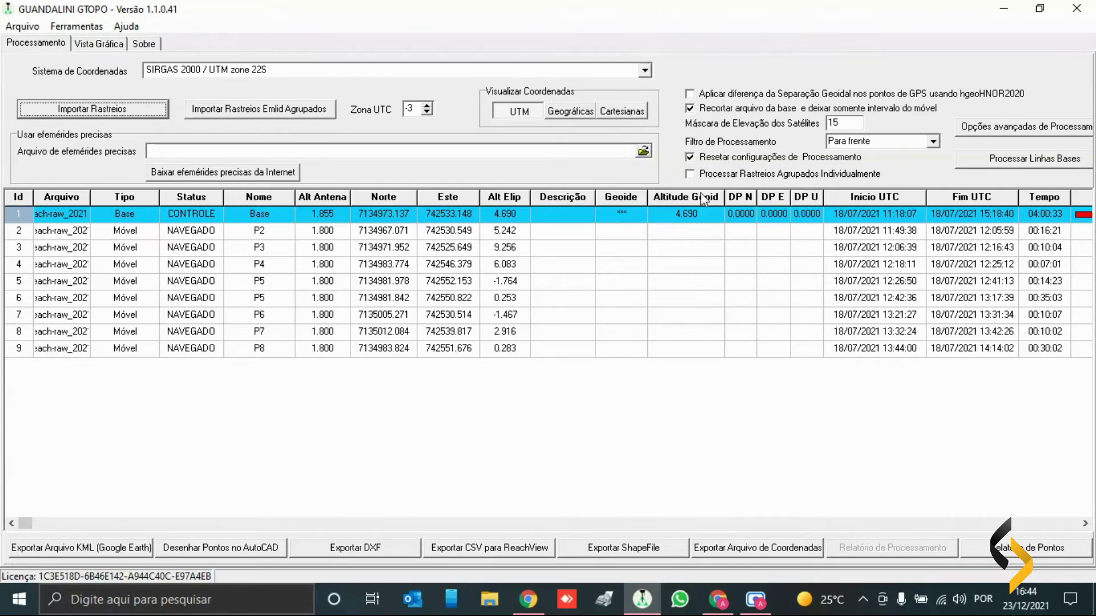
Turn off trimming the base file to the rover interval and resetting the processing settings.
drag(22, 524, 1072, 551)
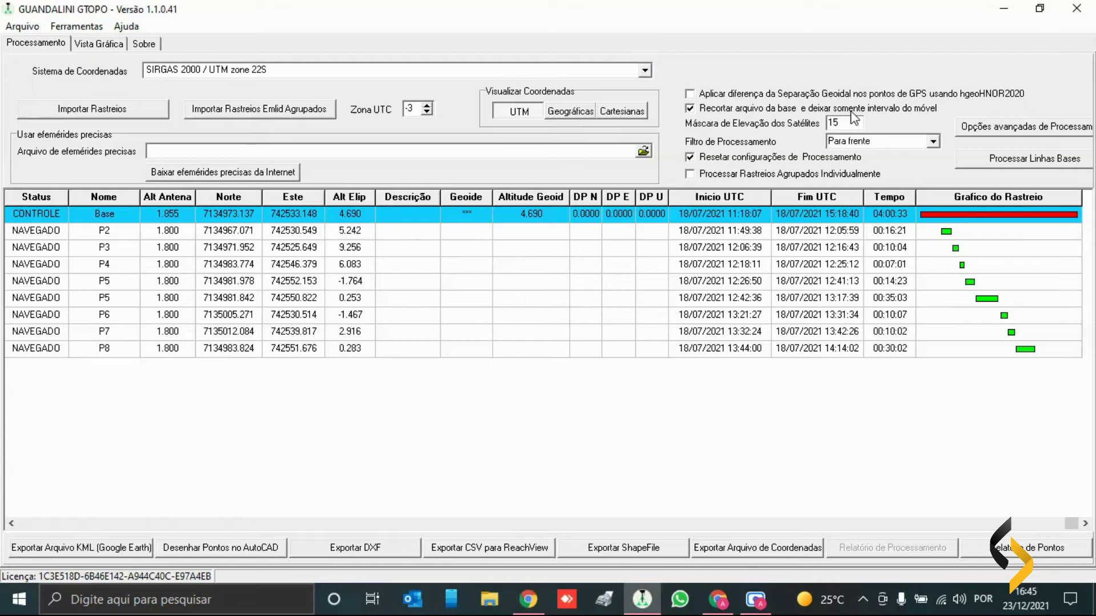
click(694, 108)
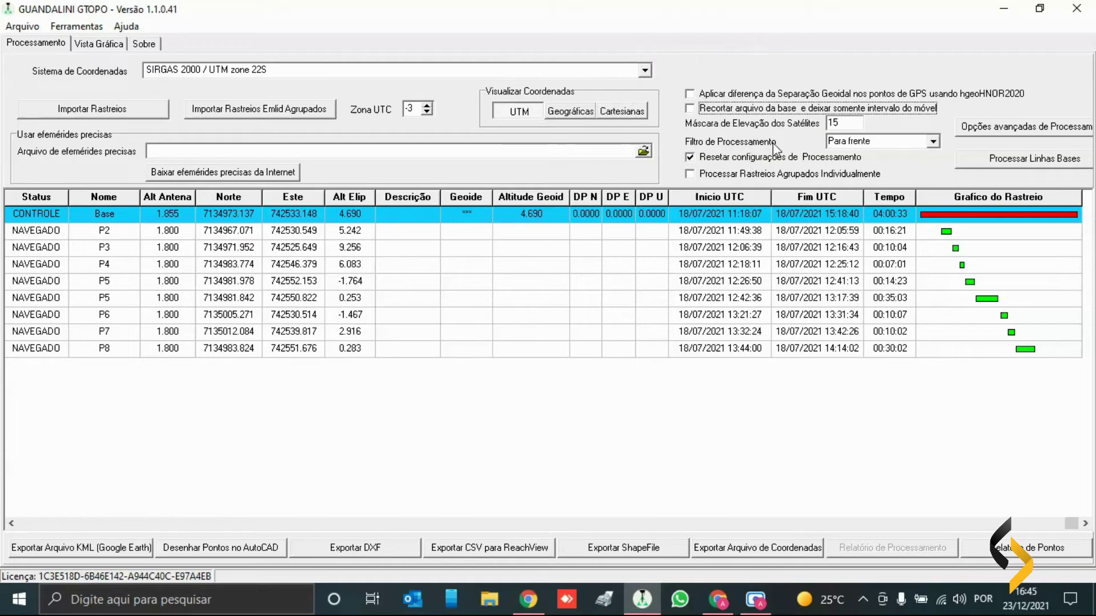
click(874, 159)
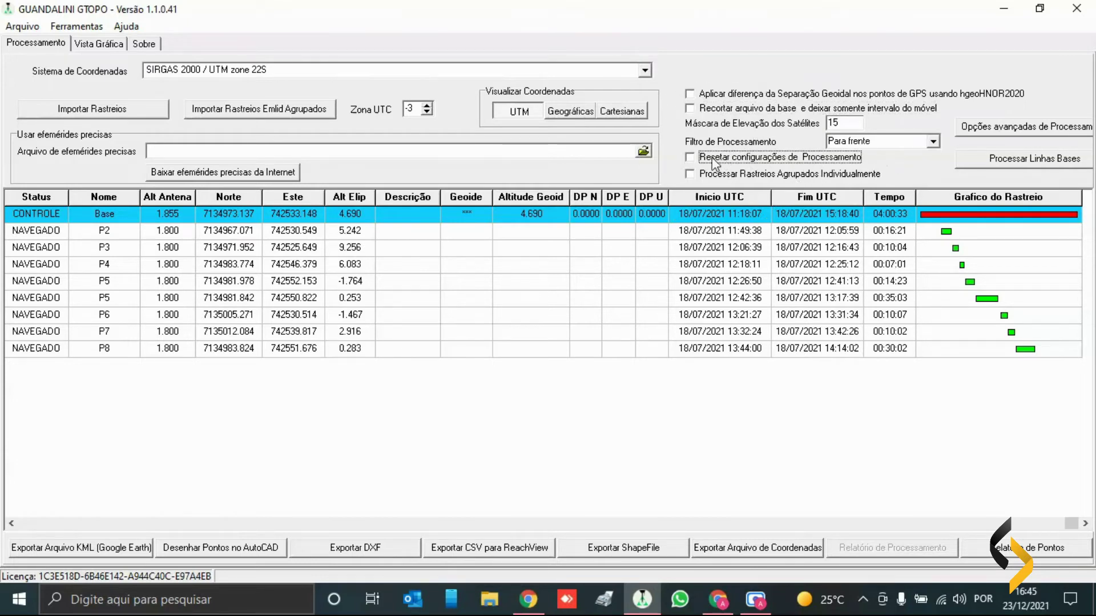
click(758, 180)
double_click(848, 124)
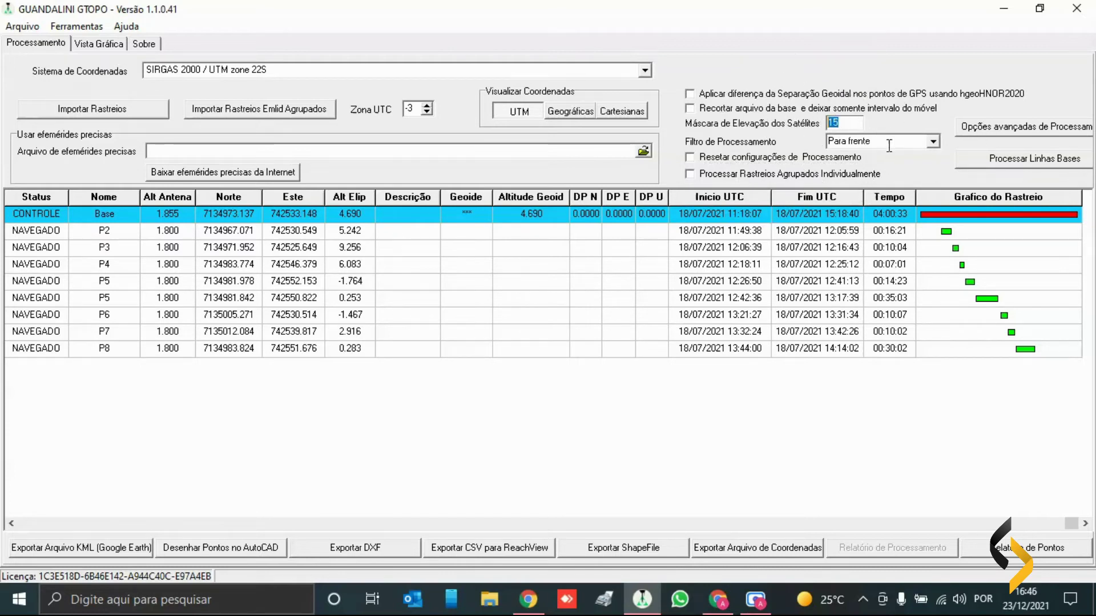
click(940, 97)
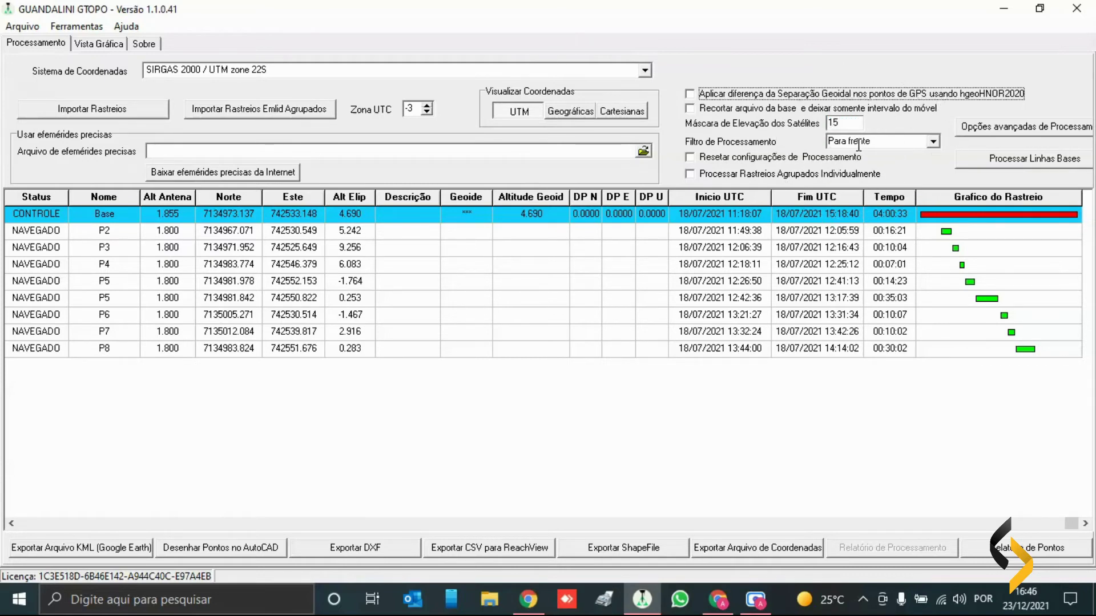
Review the processing filter options and examine the start and end UTC times of the base and P2 trackings.
click(933, 142)
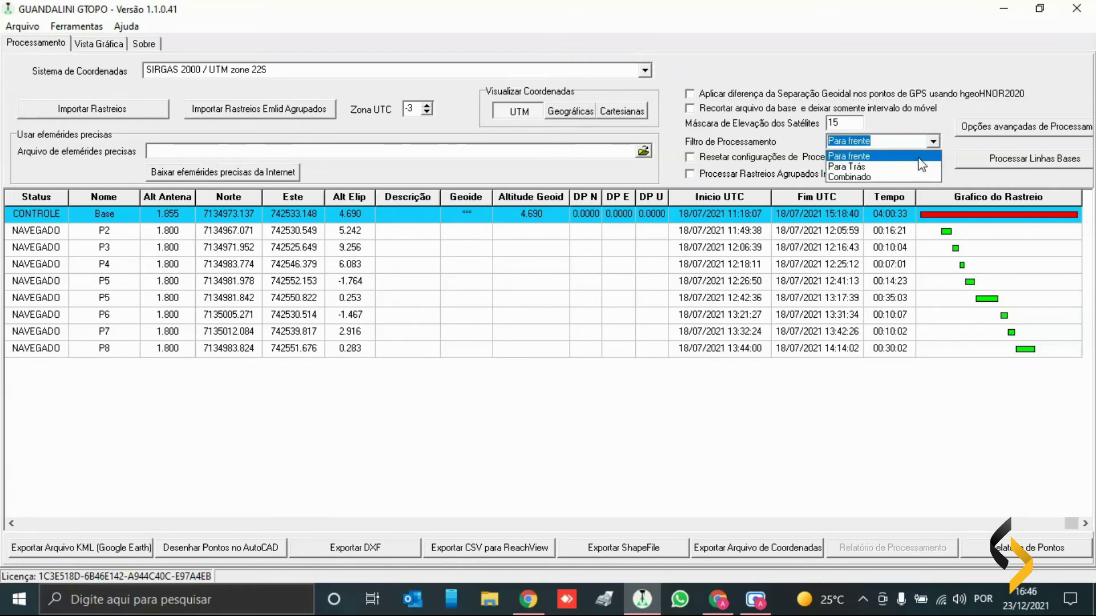
click(854, 389)
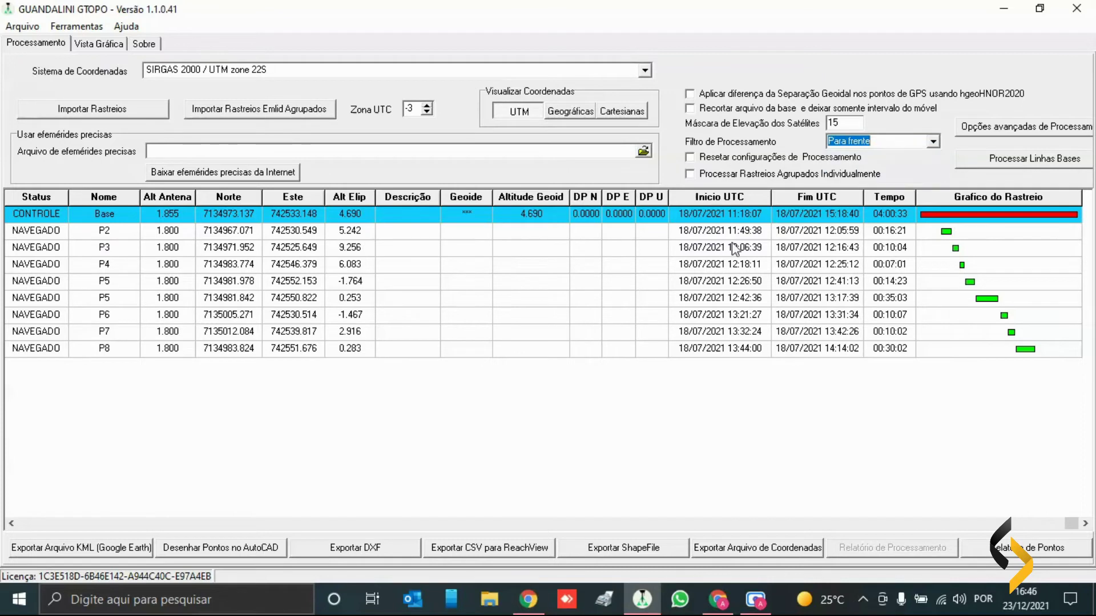
click(724, 214)
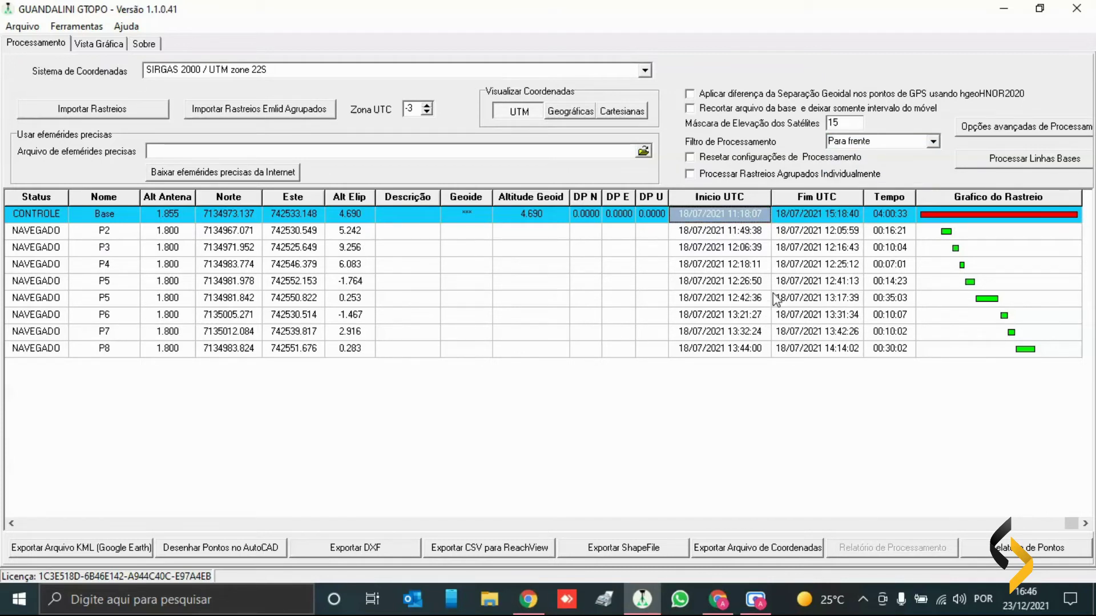
drag(121, 234, 706, 228)
click(735, 232)
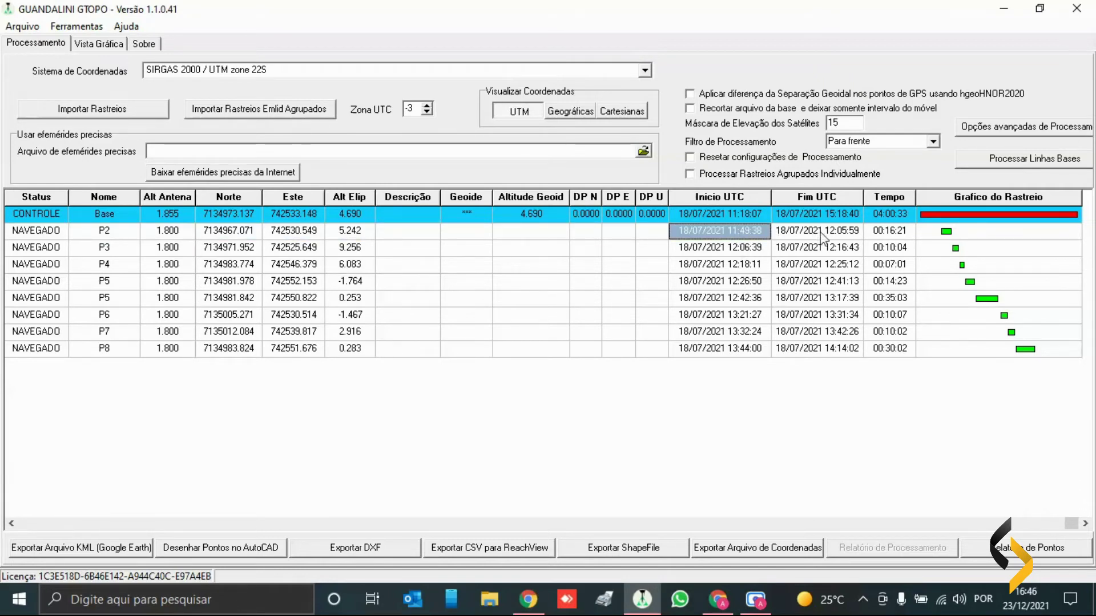
click(843, 238)
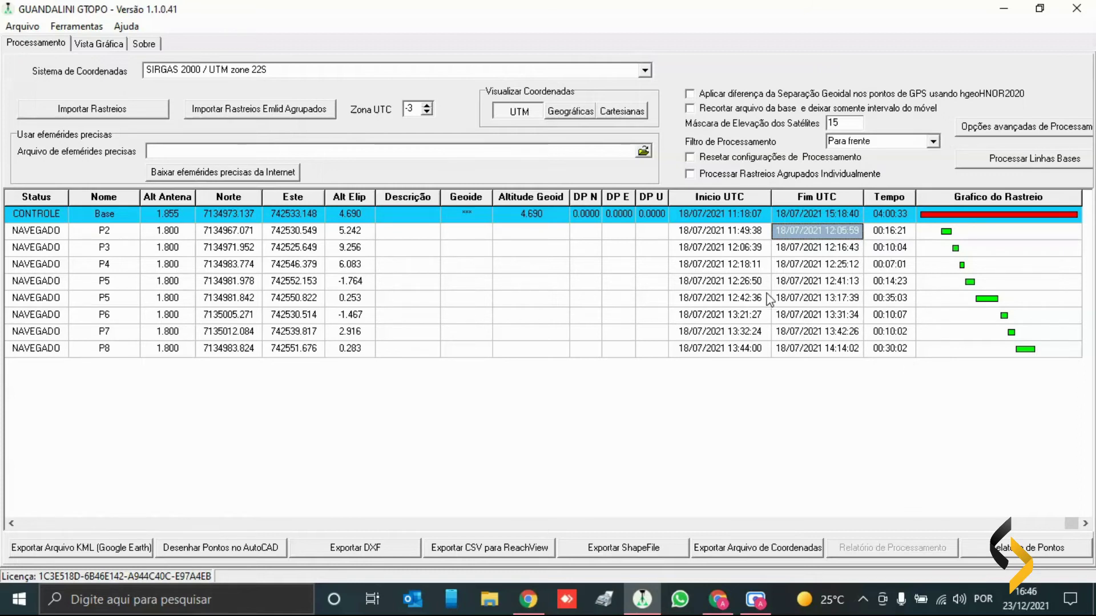
click(730, 237)
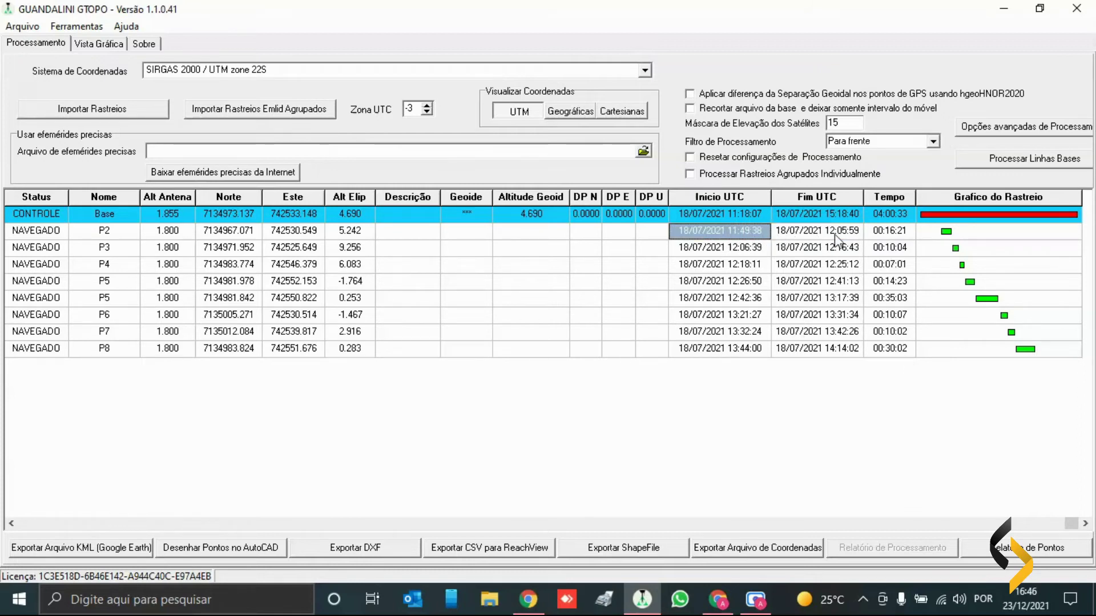
click(793, 236)
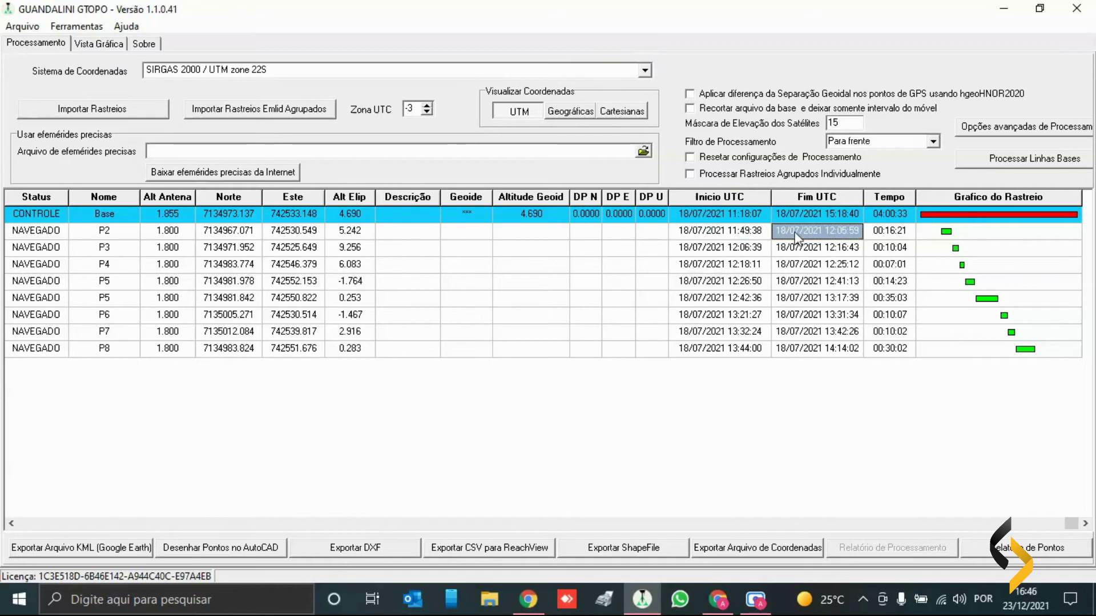
click(733, 234)
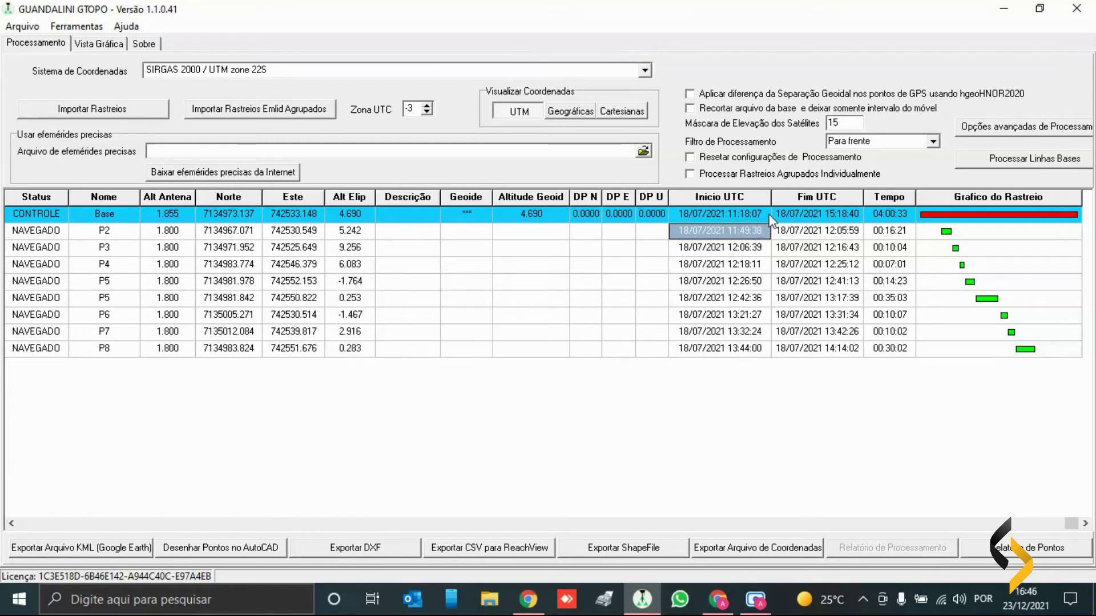
click(839, 231)
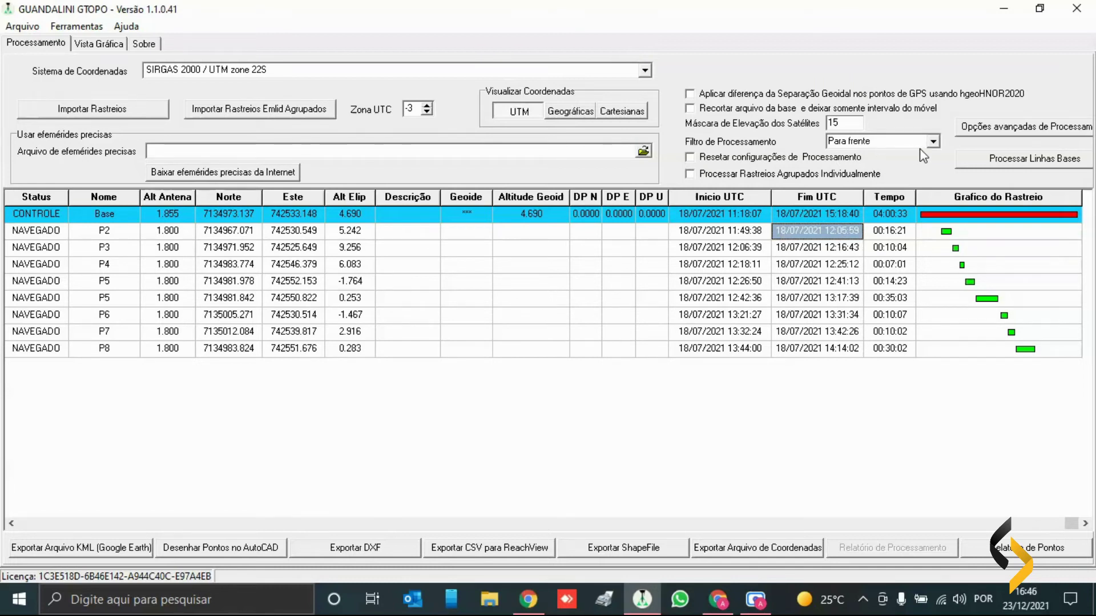
Set the processing filter to Para Trás.
click(933, 141)
click(929, 167)
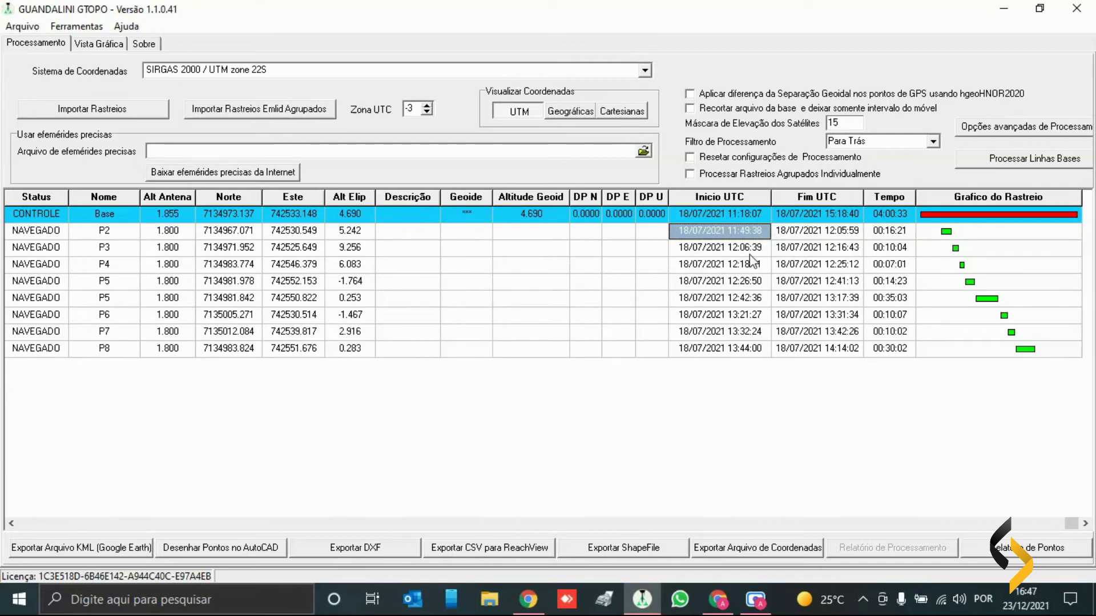
Set the processing filter to Combinado.
click(933, 142)
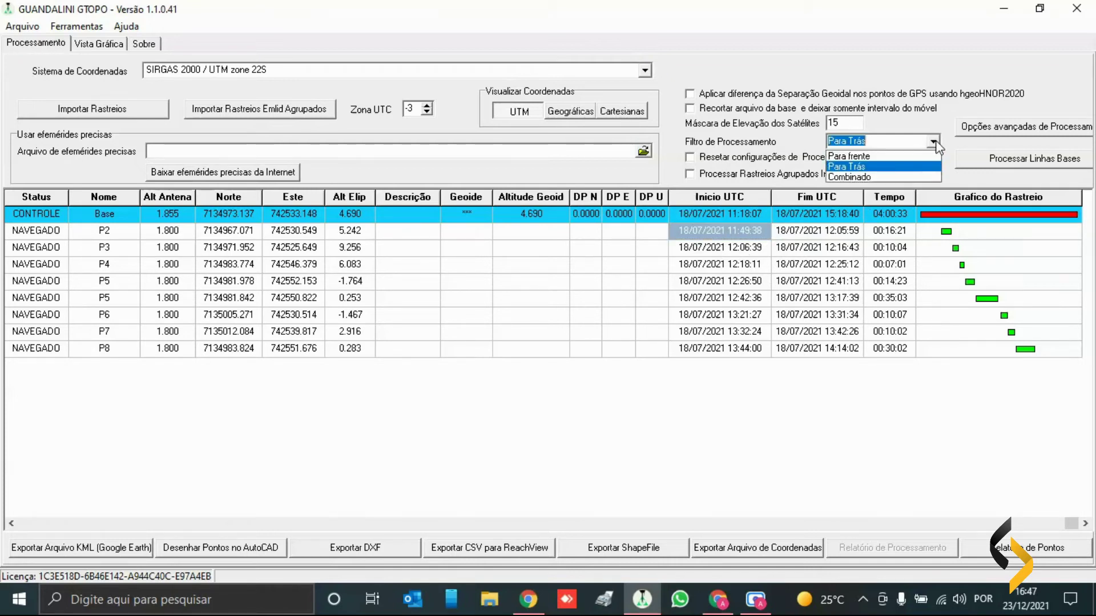
click(925, 175)
click(932, 142)
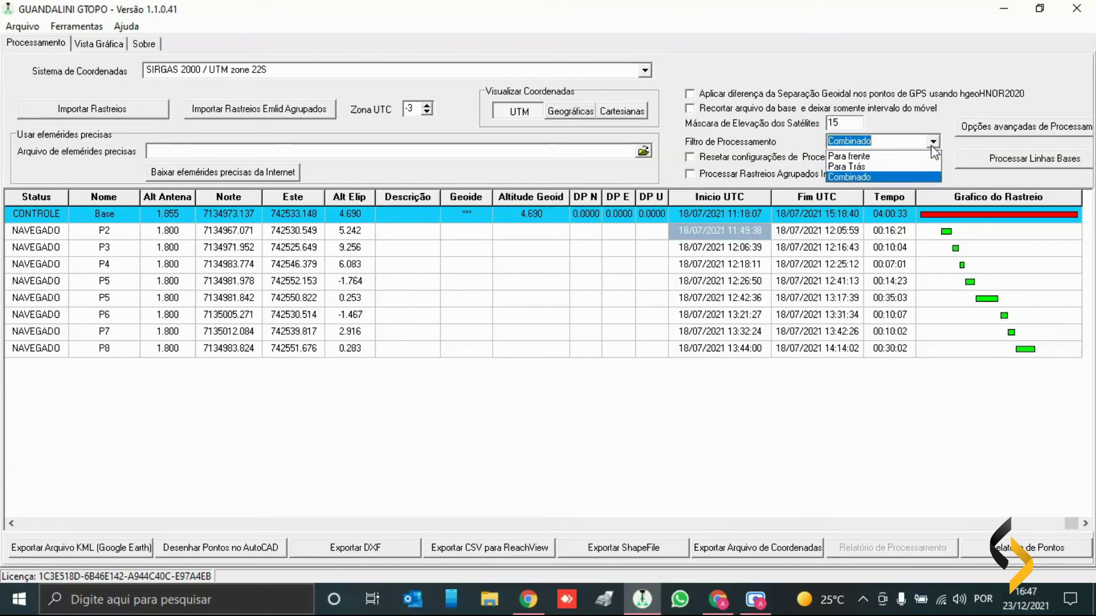
click(925, 177)
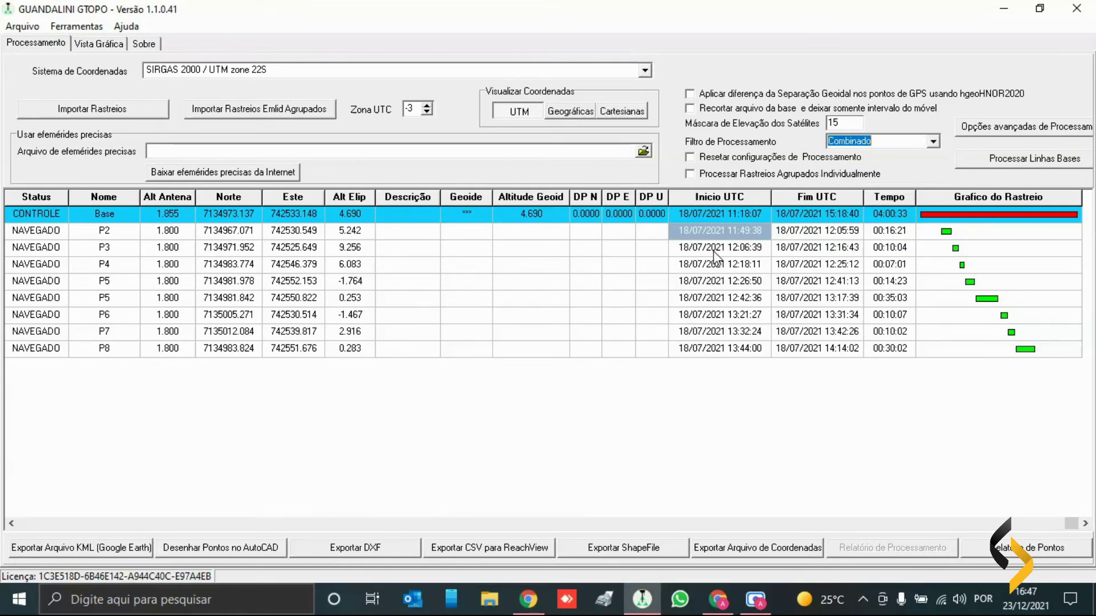
Examine the start and end UTC times of the P2 tracking against the base tracking.
click(731, 234)
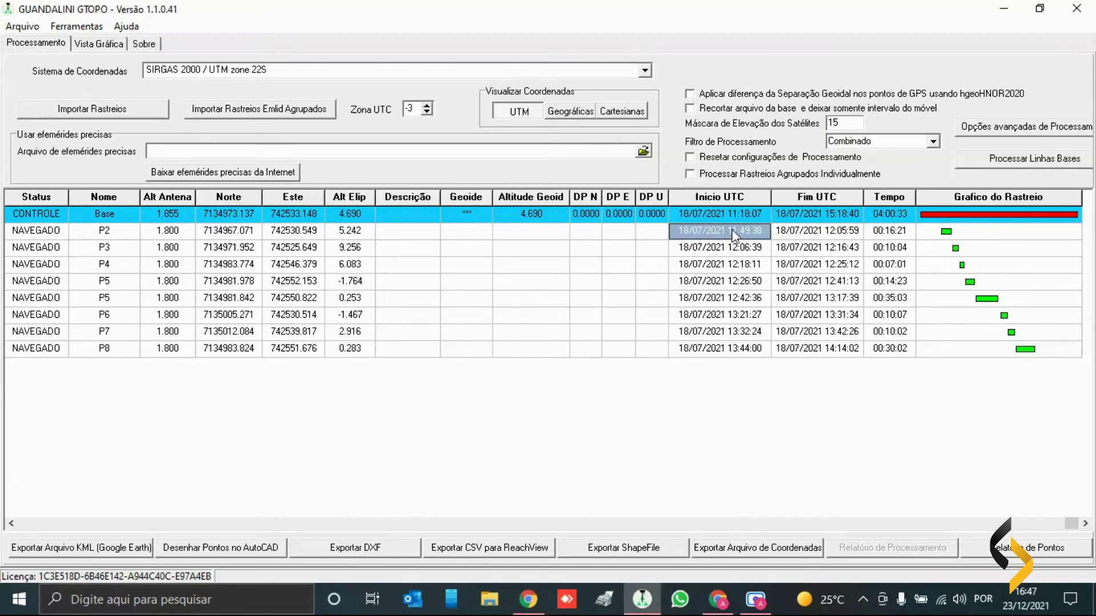
click(846, 235)
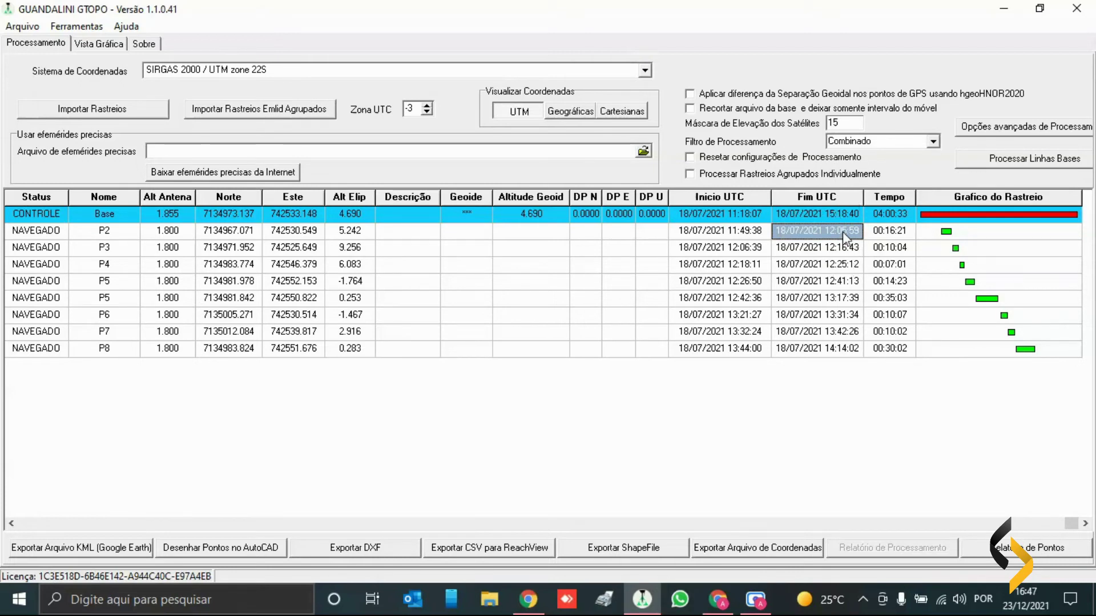
click(739, 232)
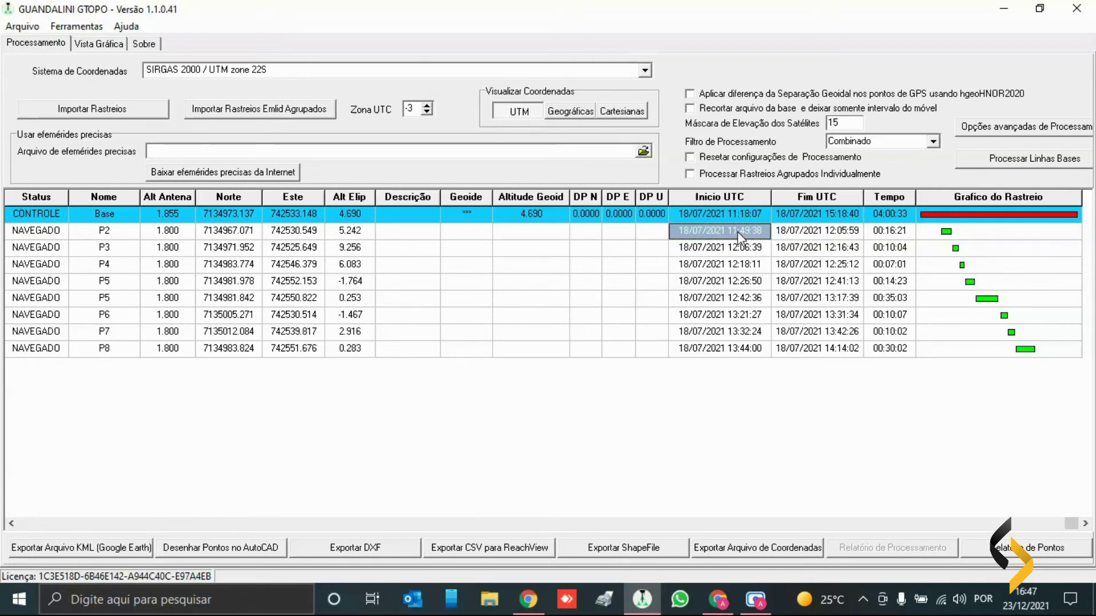
click(875, 380)
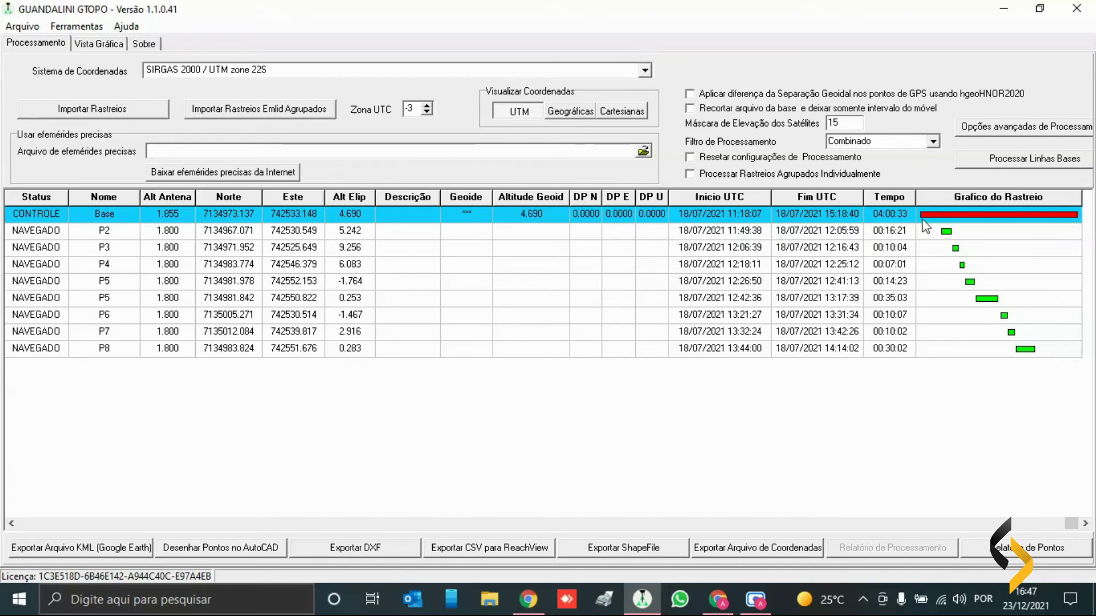
Set the processing filter to Para frente.
click(932, 142)
click(886, 157)
click(933, 142)
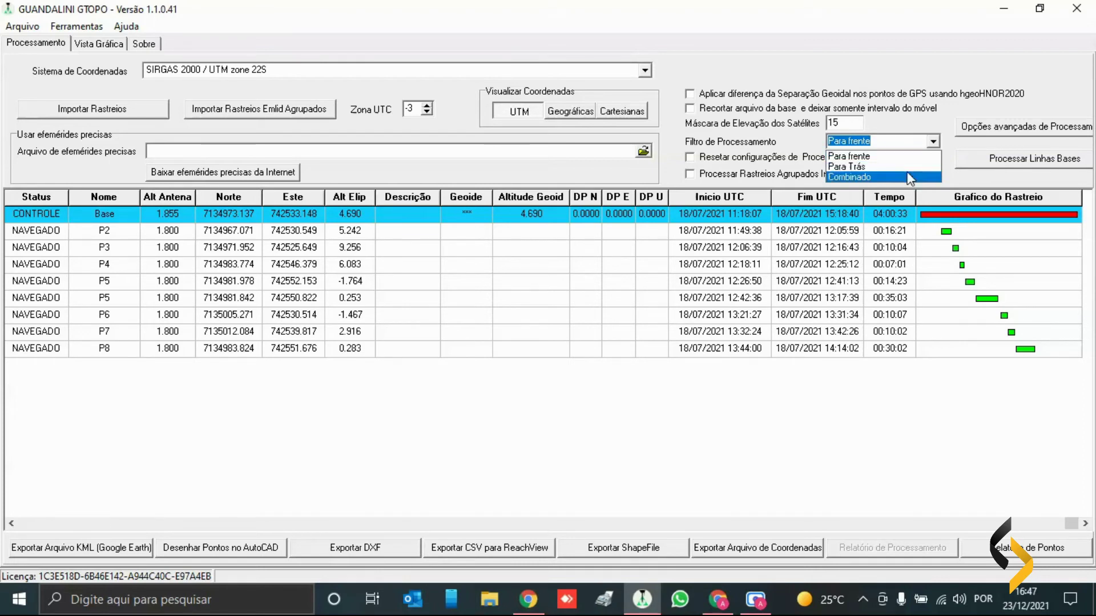
click(907, 144)
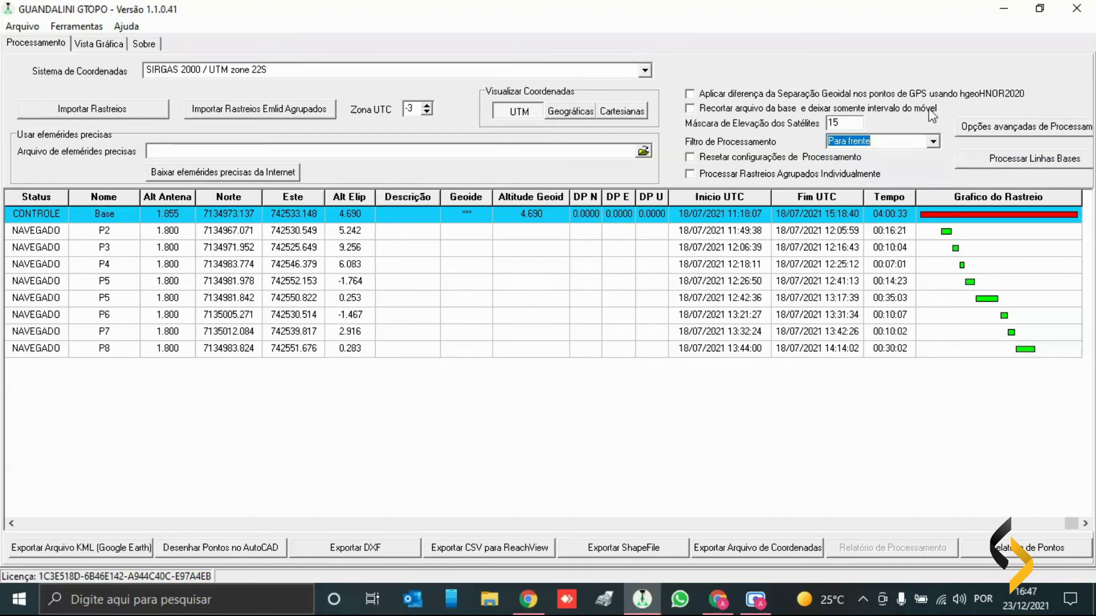
key(Tab)
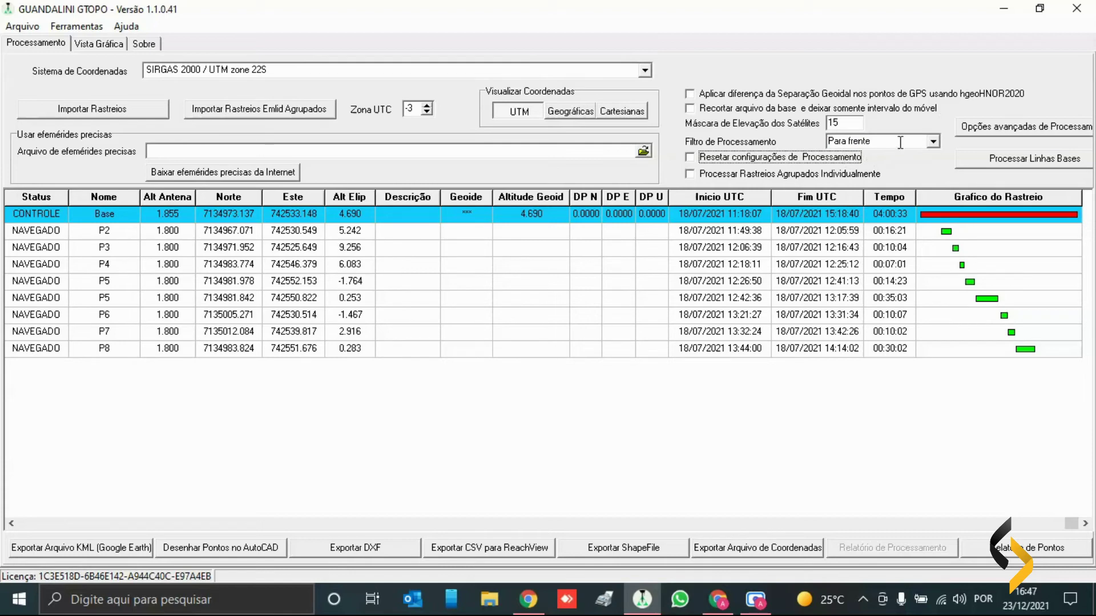
Set the GPS integer ambiguity resolution to Continuous in the advanced processing options and apply the options.
click(1000, 130)
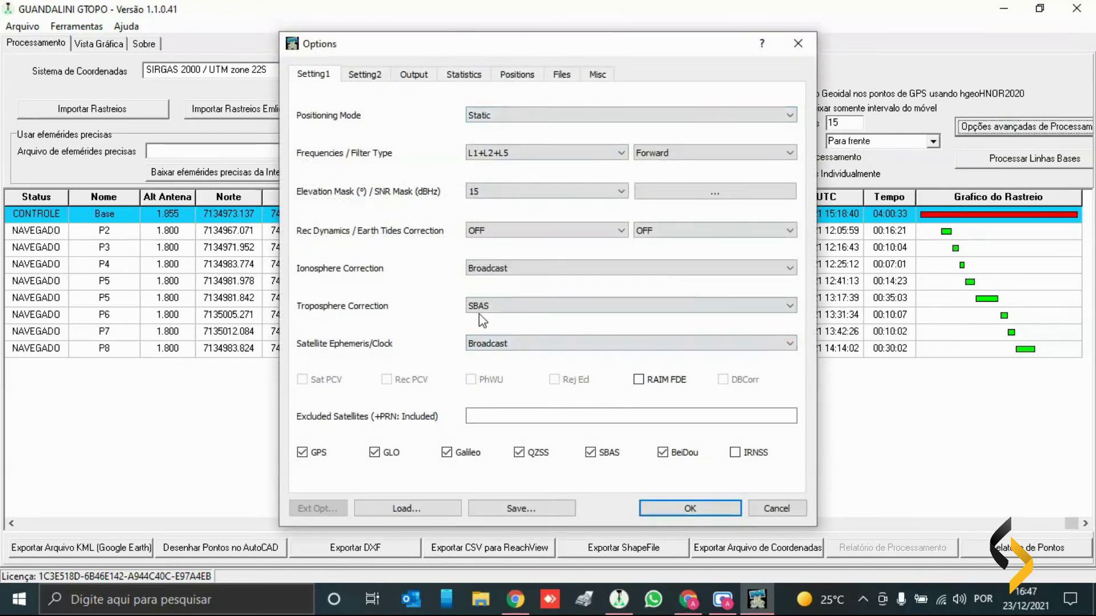
click(366, 79)
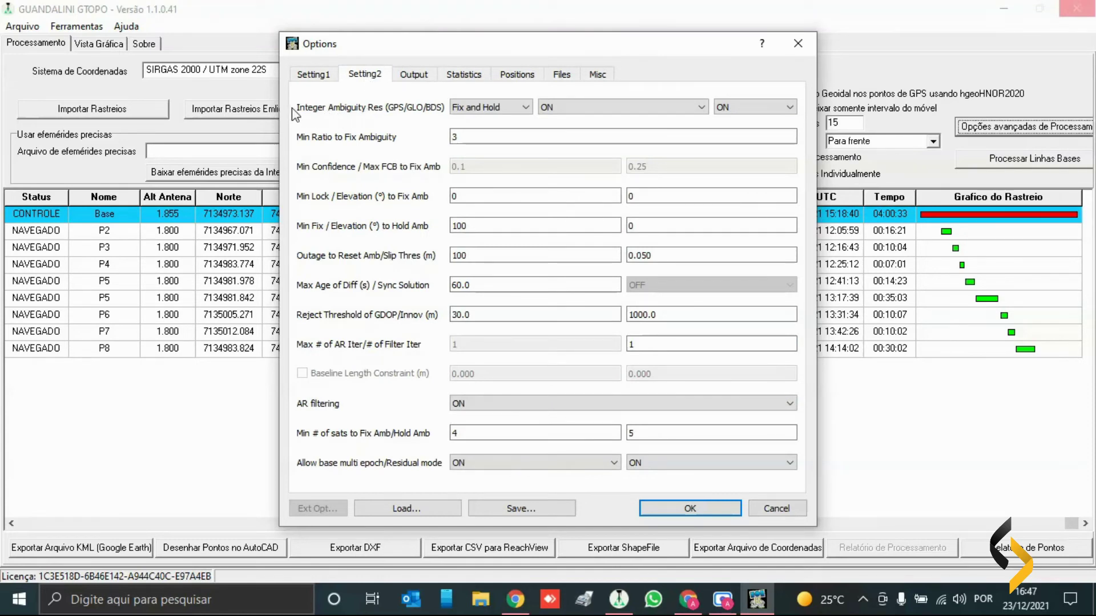
click(490, 109)
click(526, 110)
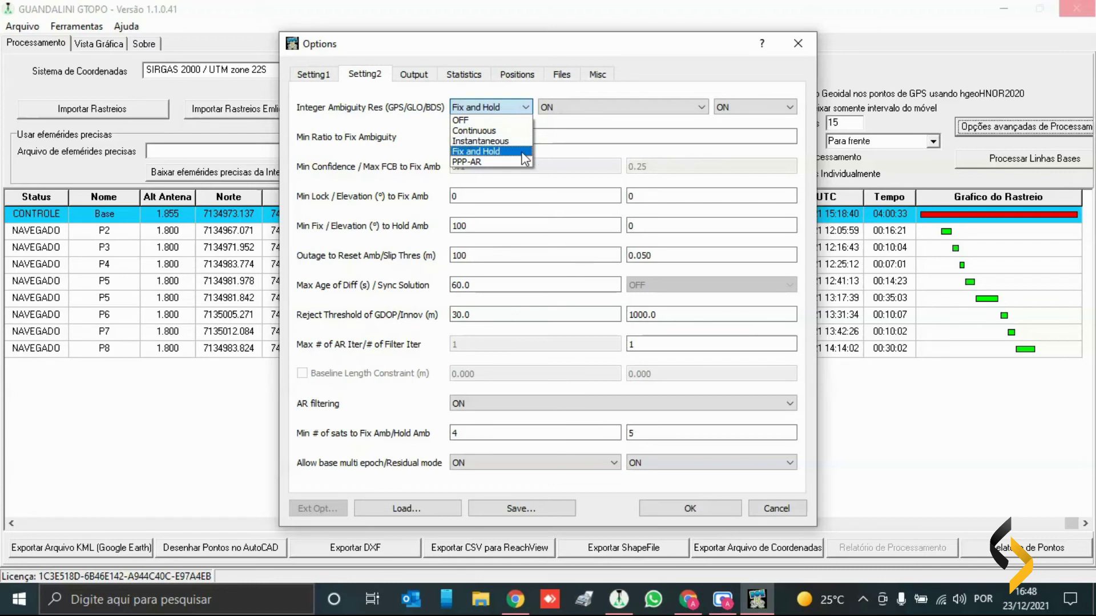
click(505, 132)
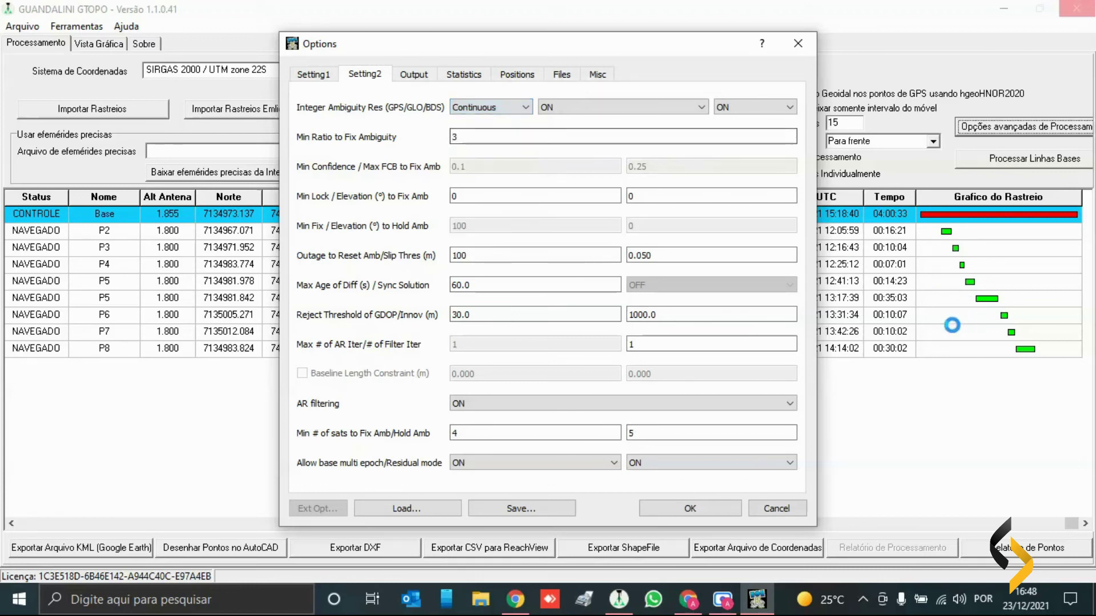
click(697, 510)
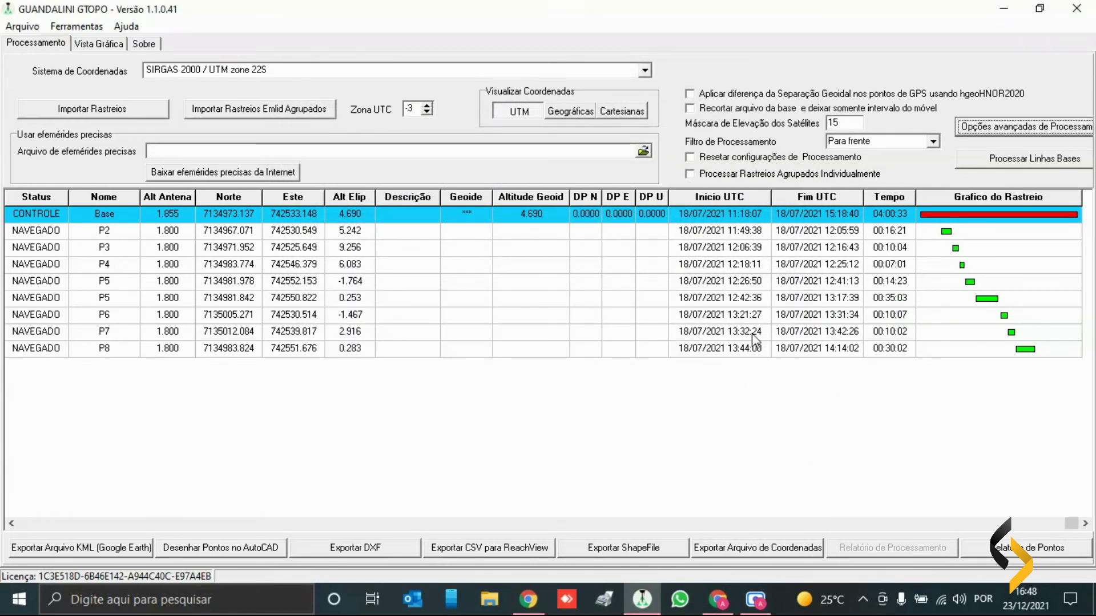
Process the baselines of all imported trackings and acknowledge the completion message.
click(1043, 162)
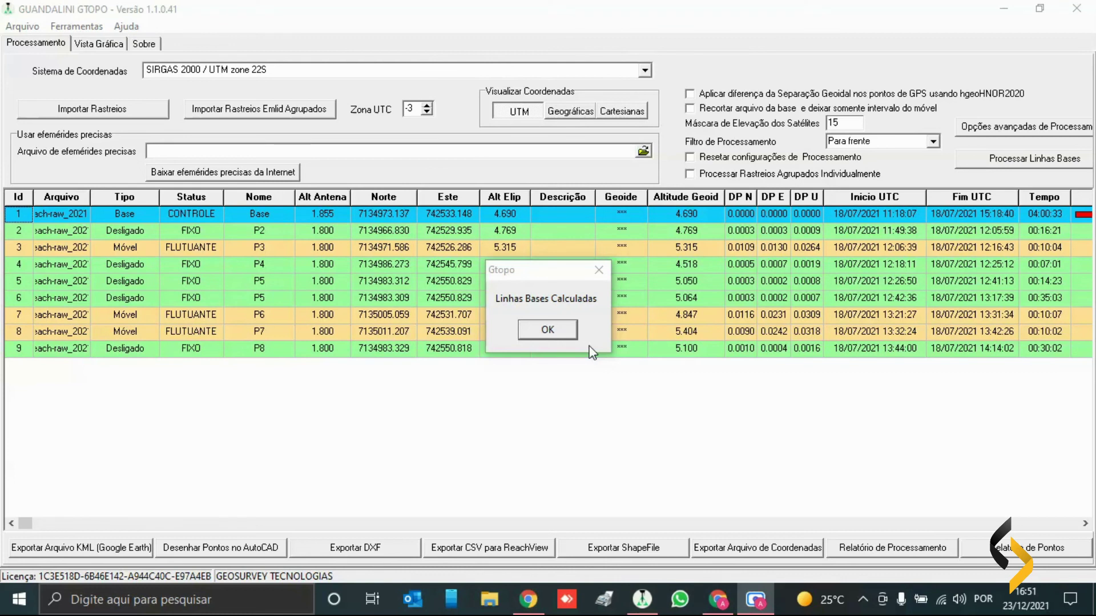
click(545, 311)
click(546, 334)
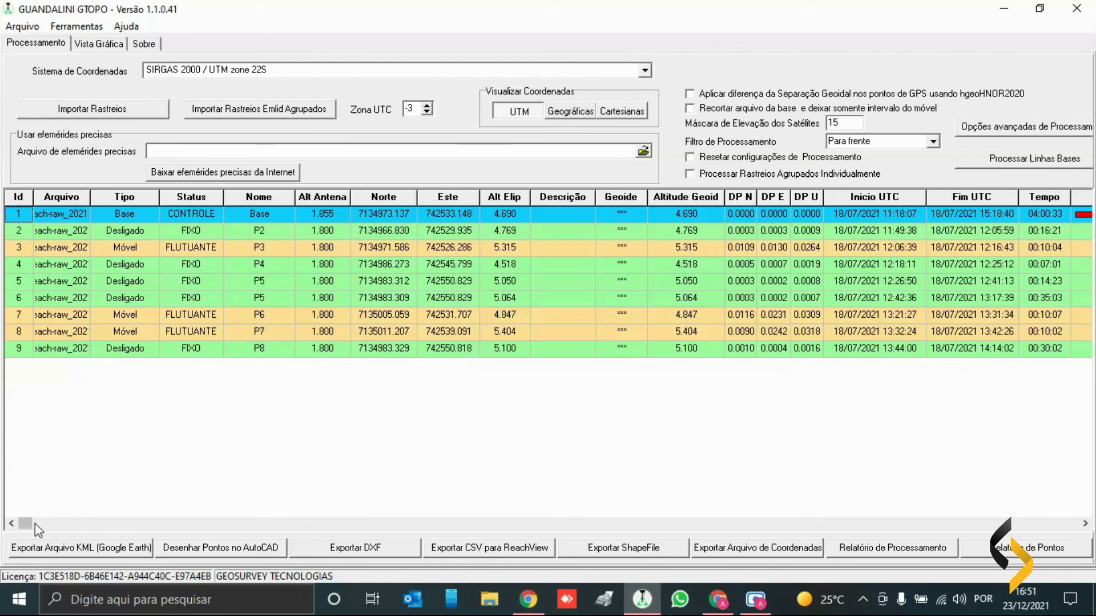
Examine the processed points' deviations, coordinates, tracking chart and types across the results table.
drag(739, 315, 766, 320)
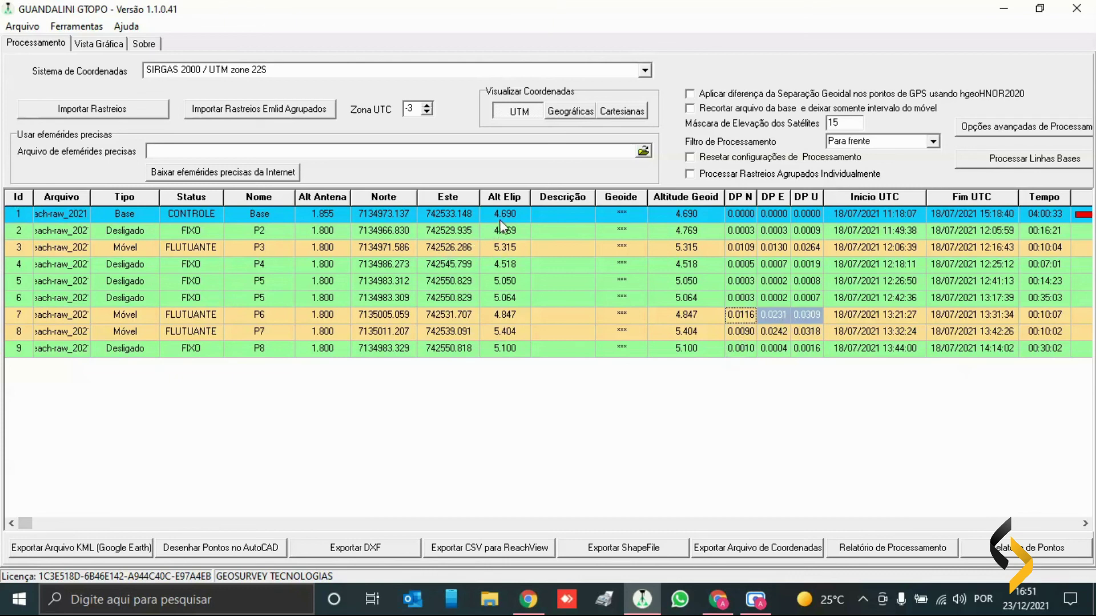
drag(376, 230, 511, 231)
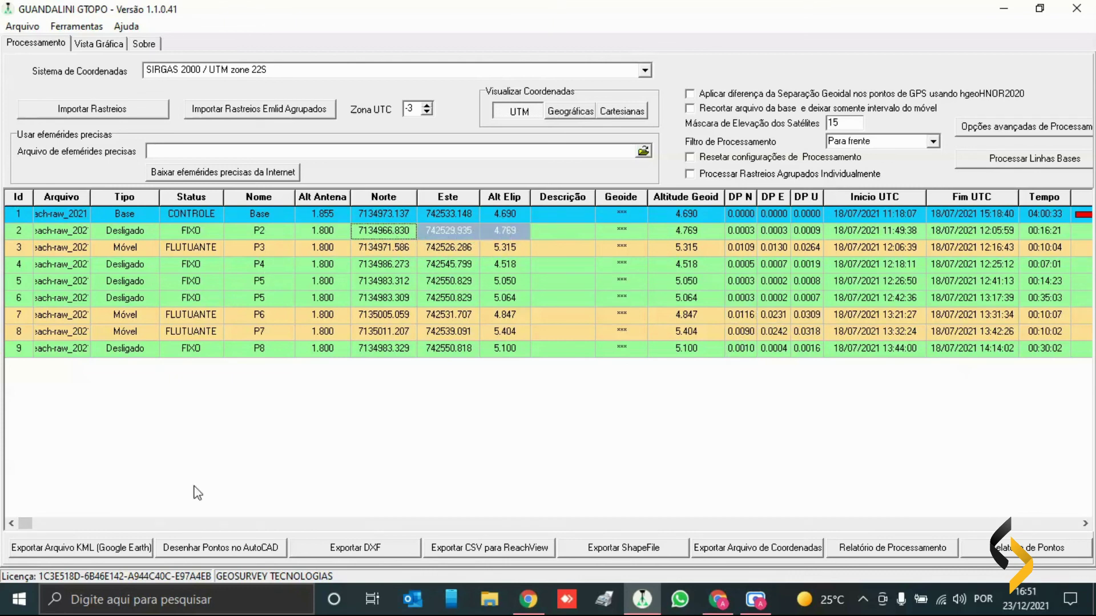
drag(29, 523, 1056, 523)
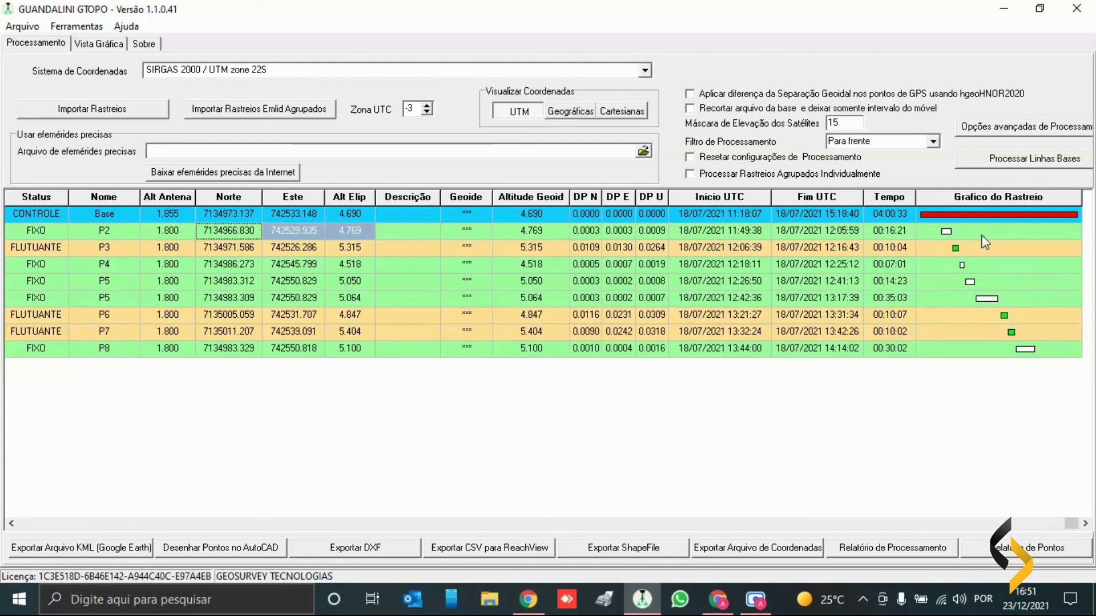
drag(1073, 524, 28, 528)
drag(133, 244, 156, 401)
click(138, 266)
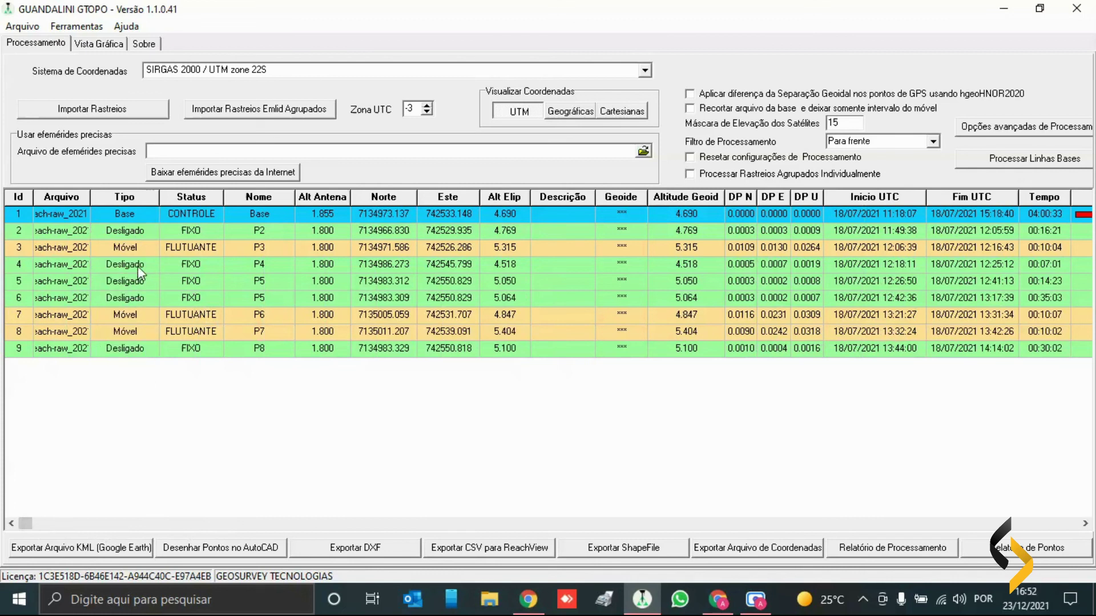
drag(138, 266, 311, 453)
Review the available processing filter options, keeping Para frente selected.
click(1019, 132)
click(933, 142)
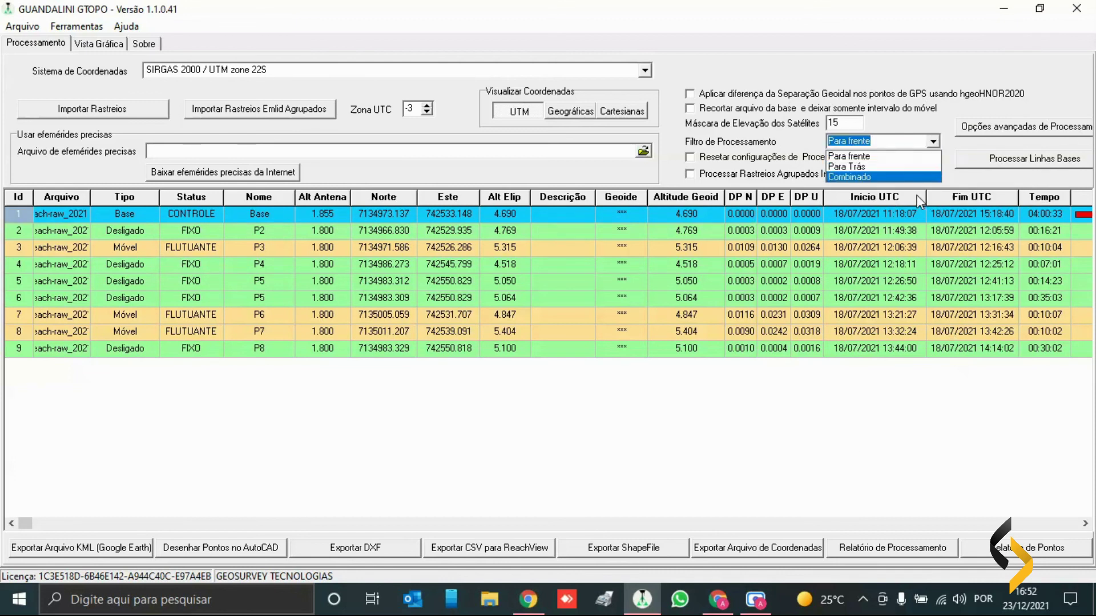
click(897, 118)
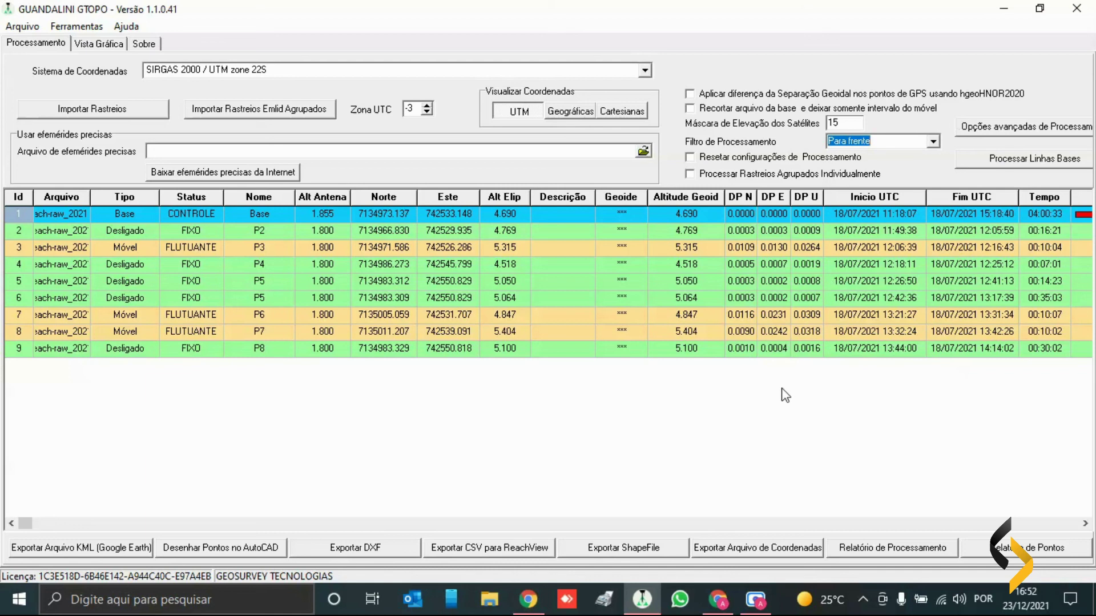
click(526, 432)
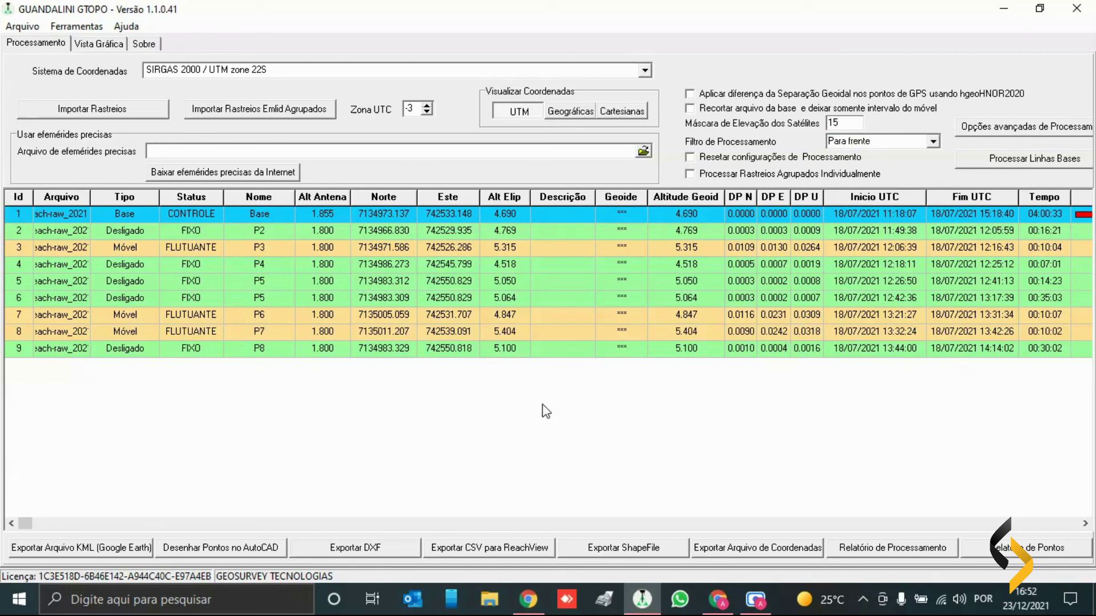